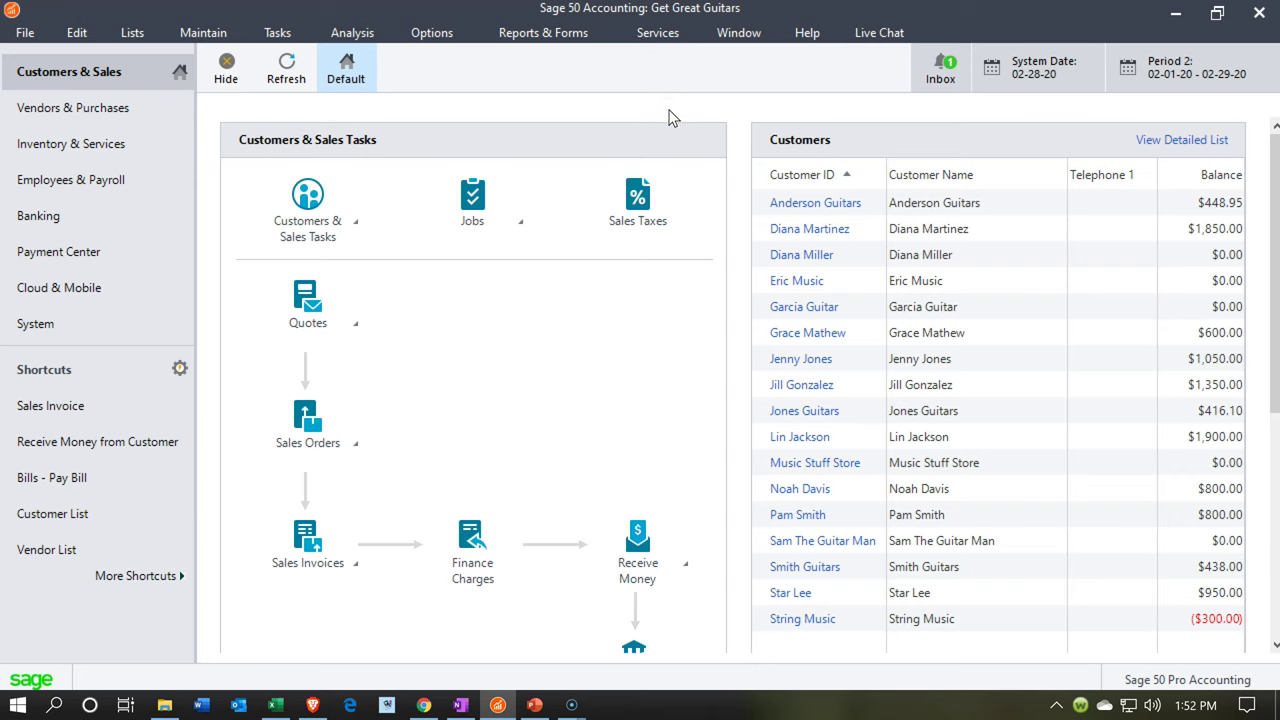
# Step: Open the Employees & Payroll page for Get Great Guitars in Sage 50
pyautogui.click(133, 194)
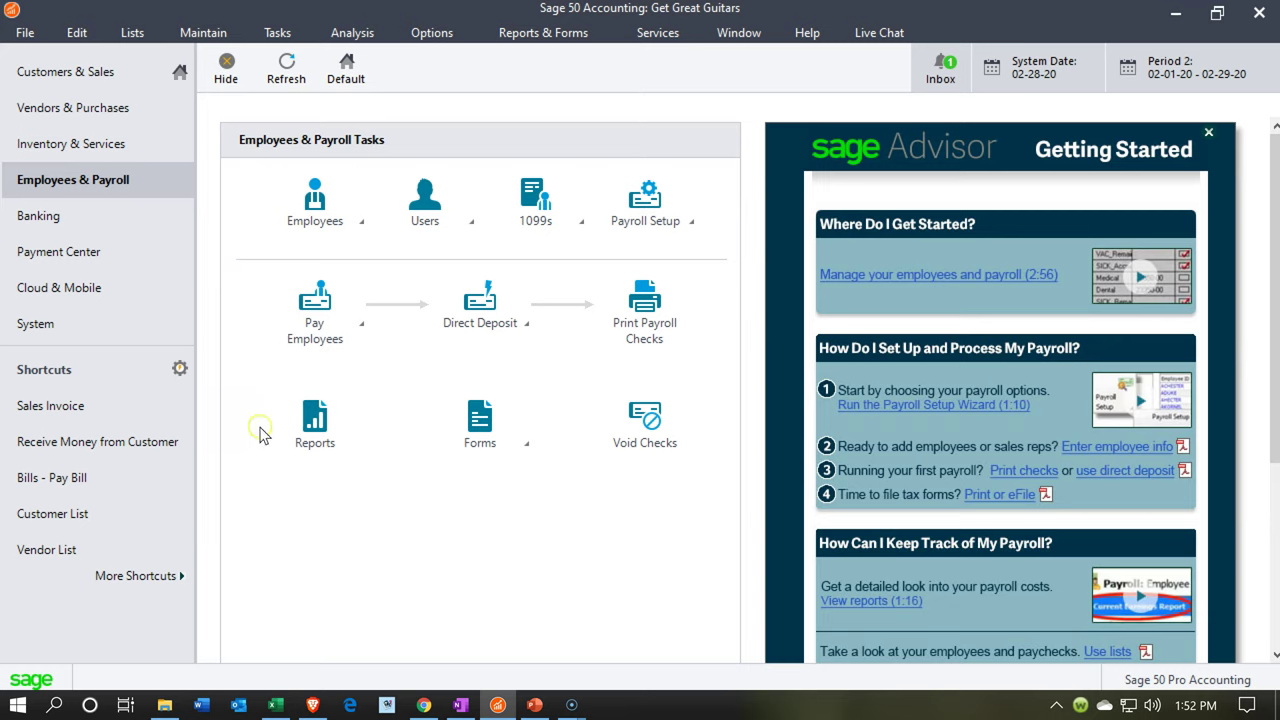
# Step: Switch from Sage 50 to the Payroll.xlsx workbook in Excel
pyautogui.click(279, 707)
pyautogui.click(310, 561)
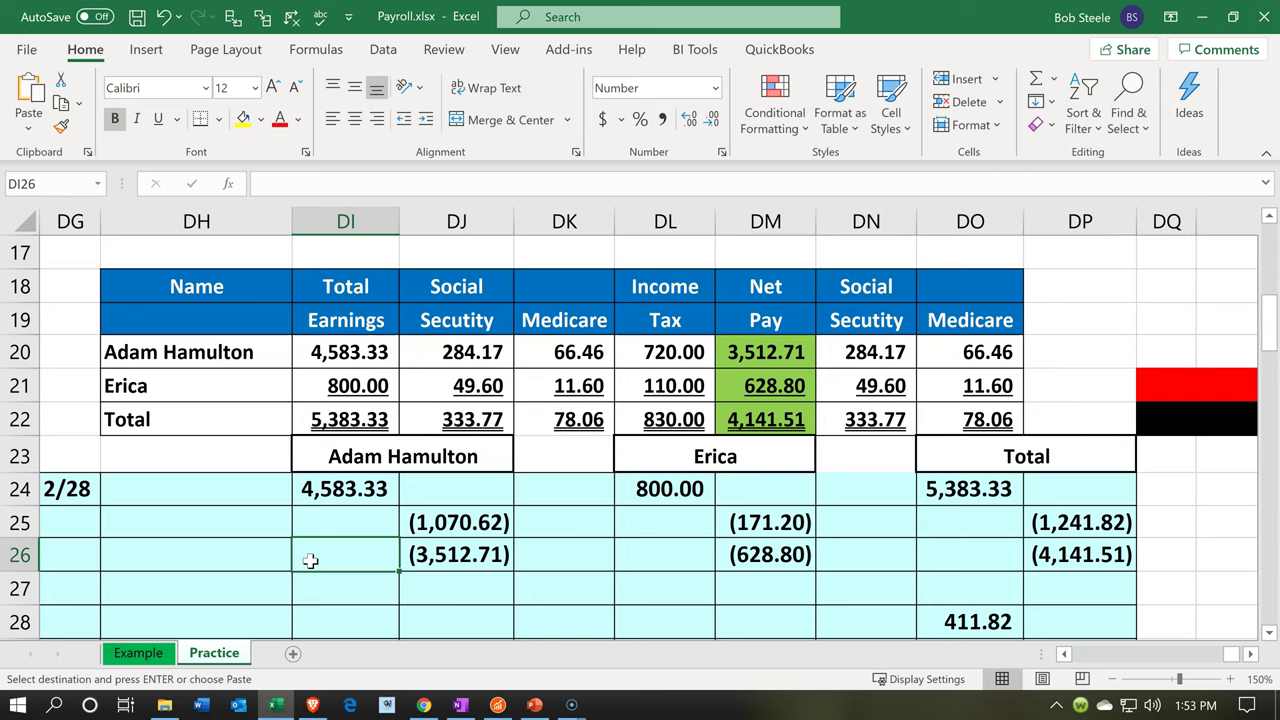
pyautogui.click(232, 350)
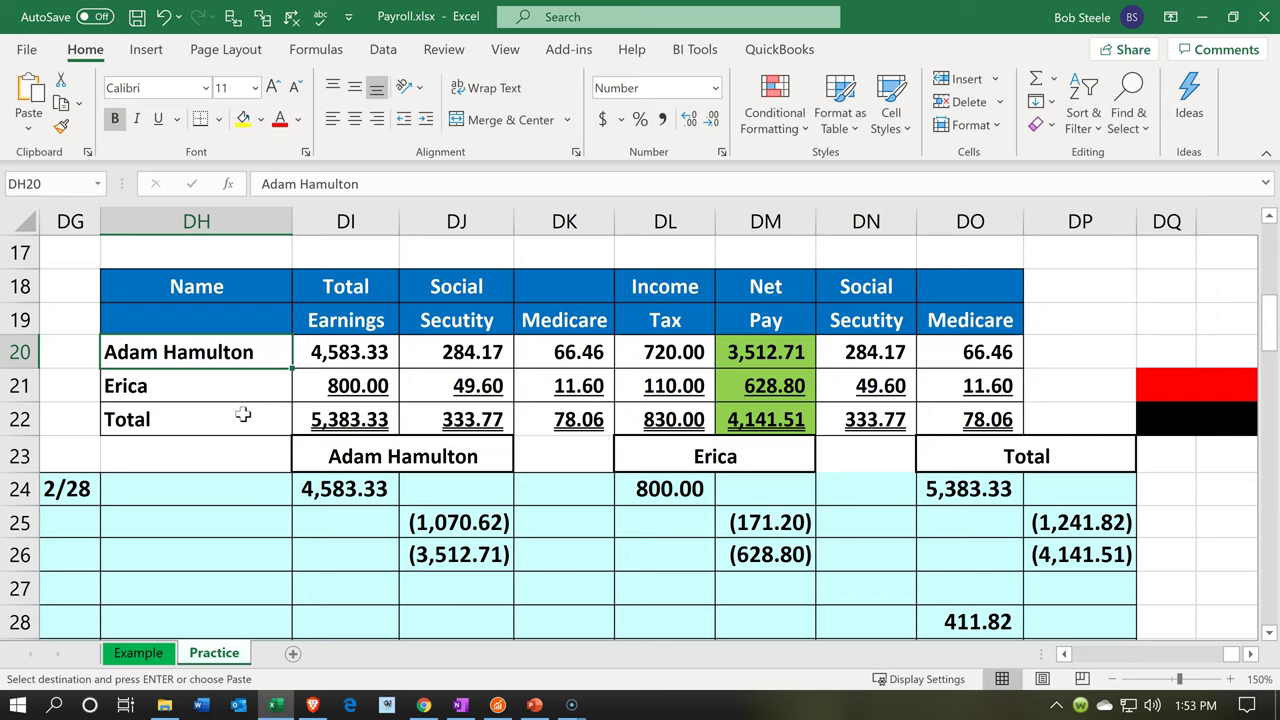
pyautogui.press('Down')
pyautogui.hotkey('shift', 'Up')
pyautogui.press('Up')
pyautogui.press('Right')
pyautogui.press('Right')
pyautogui.press('Right')
pyautogui.press('Right')
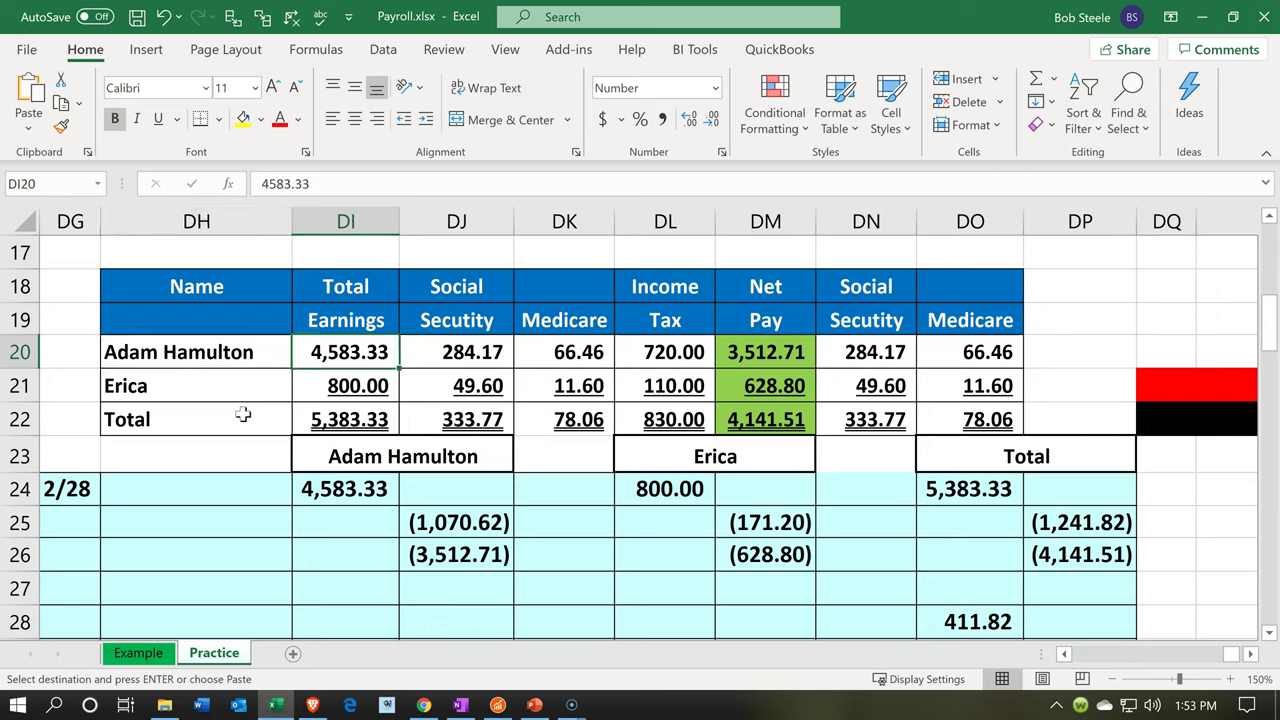
pyautogui.press('Right')
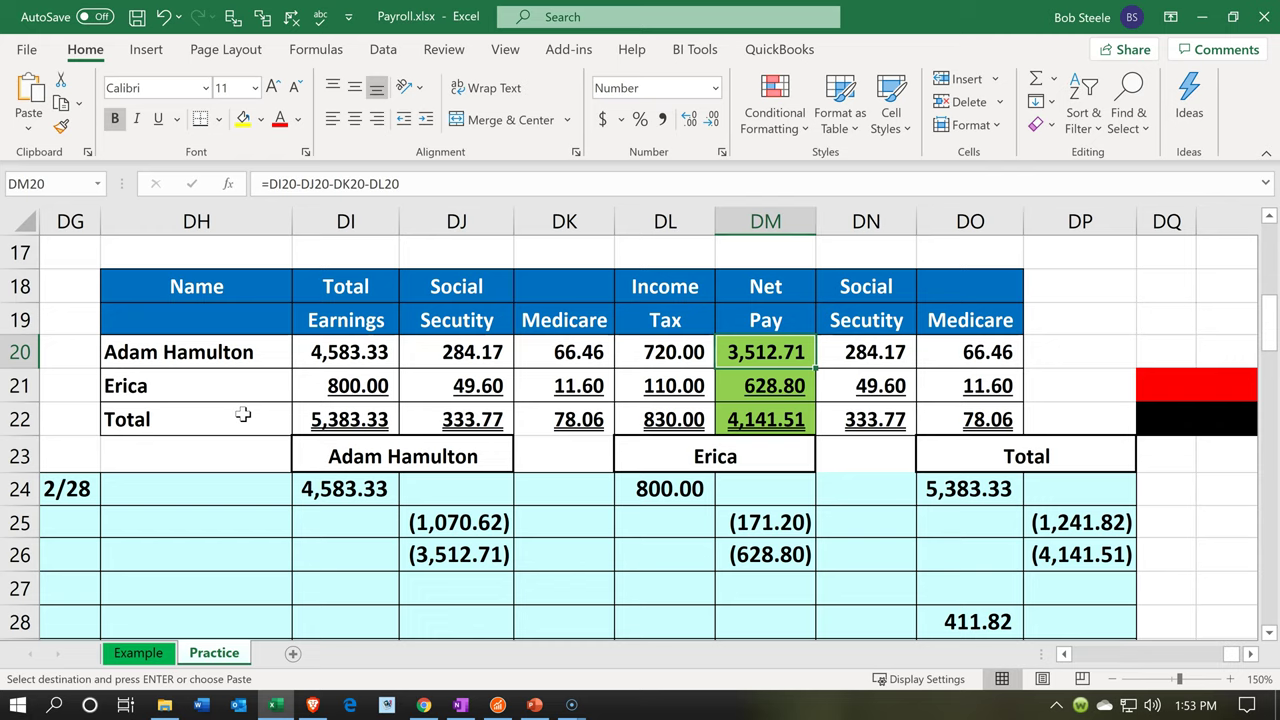
pyautogui.press('Left')
pyautogui.press('Left')
pyautogui.press('Left')
pyautogui.press('Left')
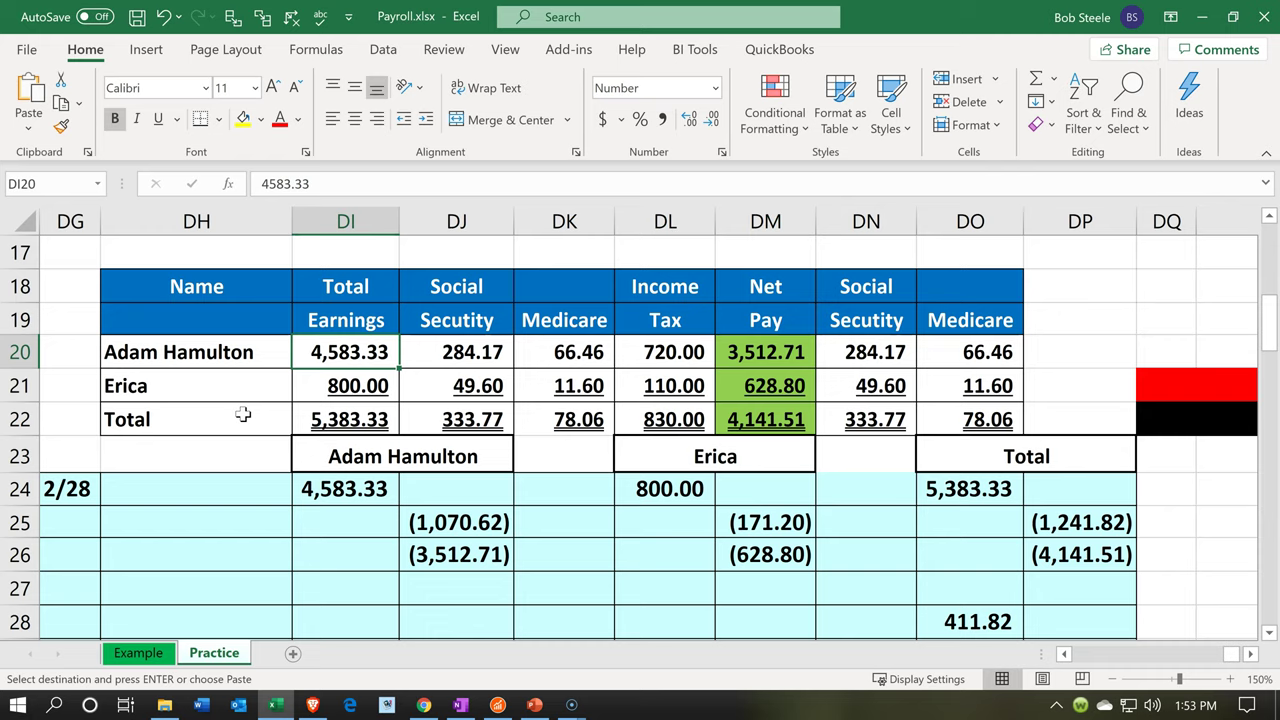
pyautogui.press('Right')
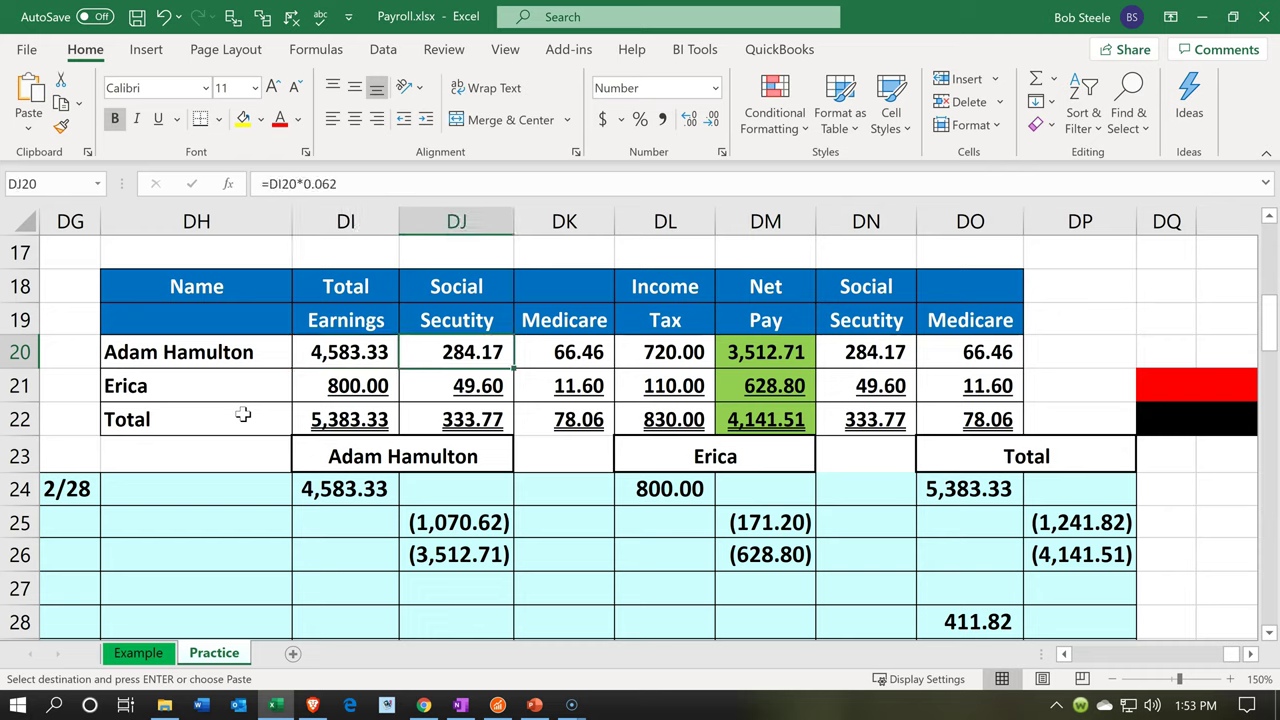
pyautogui.press('Right')
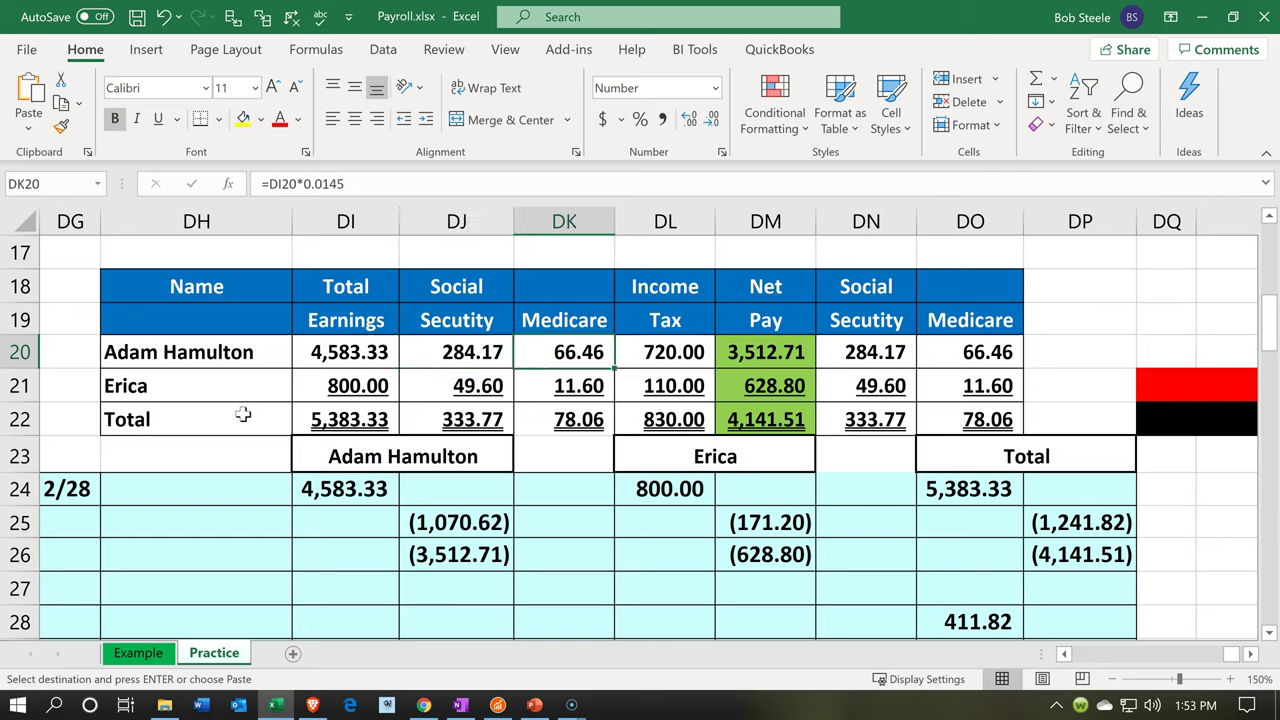
pyautogui.press('Right')
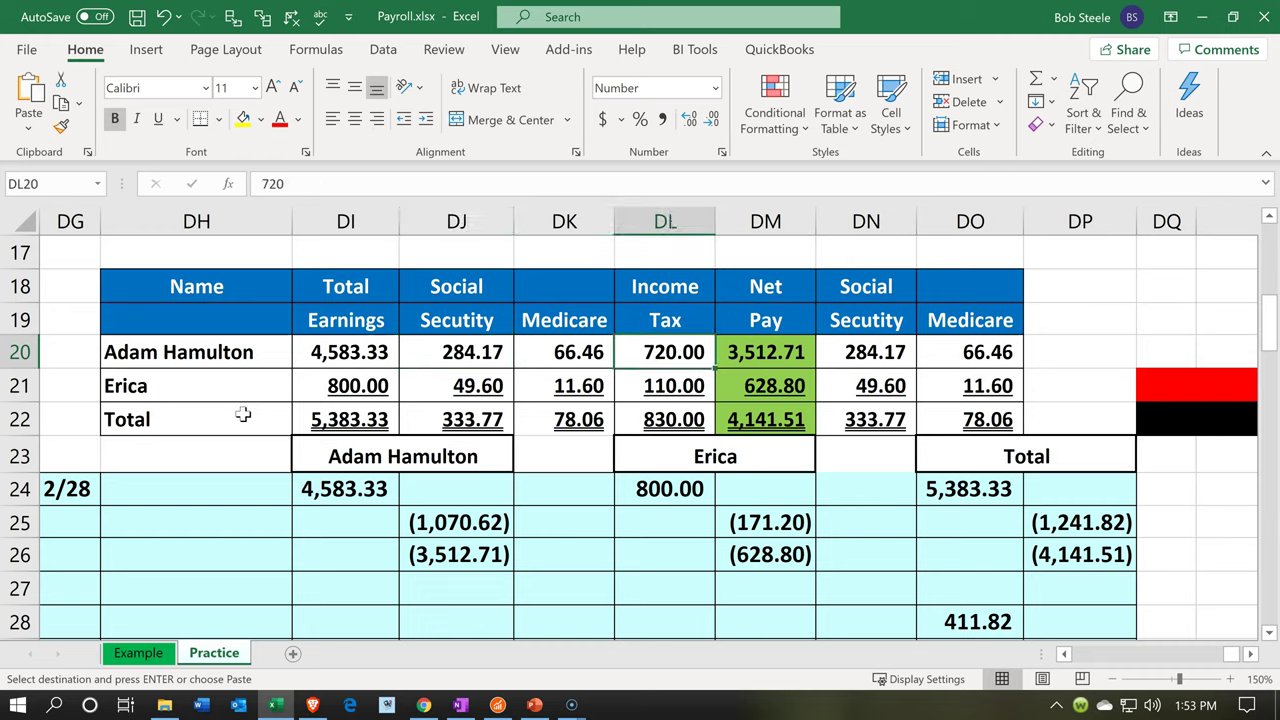
pyautogui.press('Right')
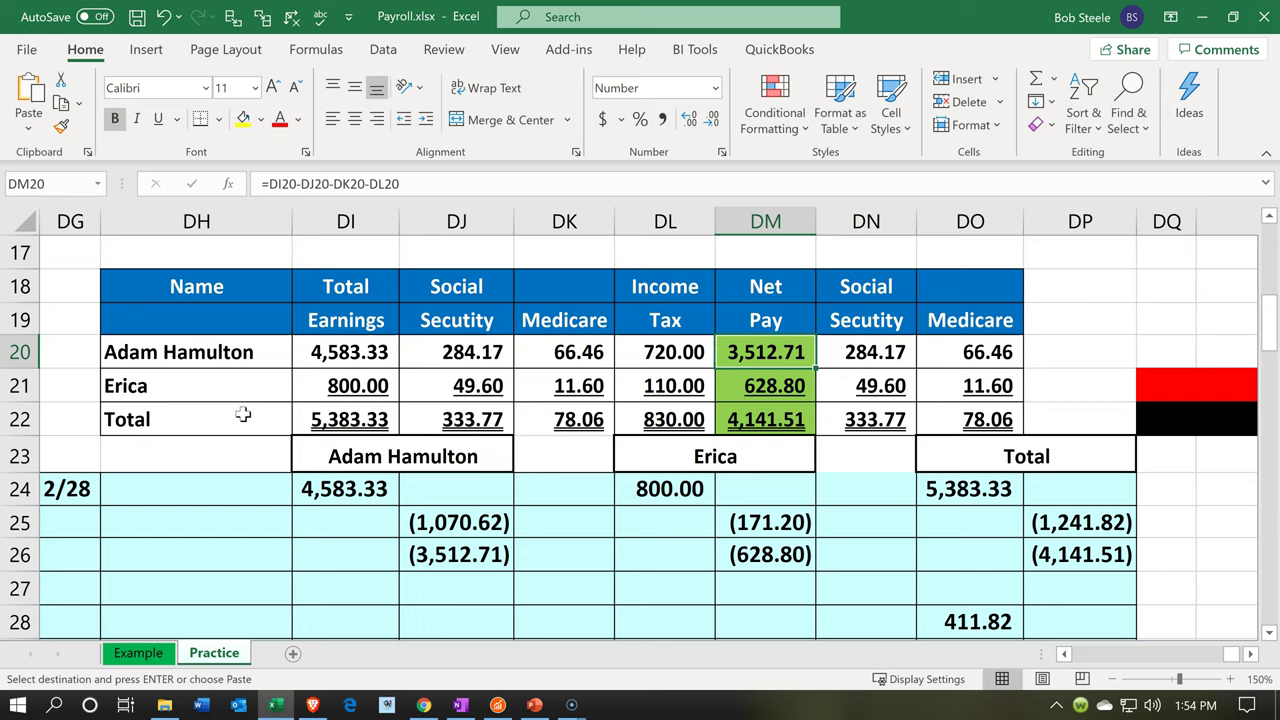
pyautogui.press('Down')
pyautogui.press('Left')
pyautogui.press('Left')
pyautogui.press('Left')
pyautogui.press('Left')
pyautogui.press('Left')
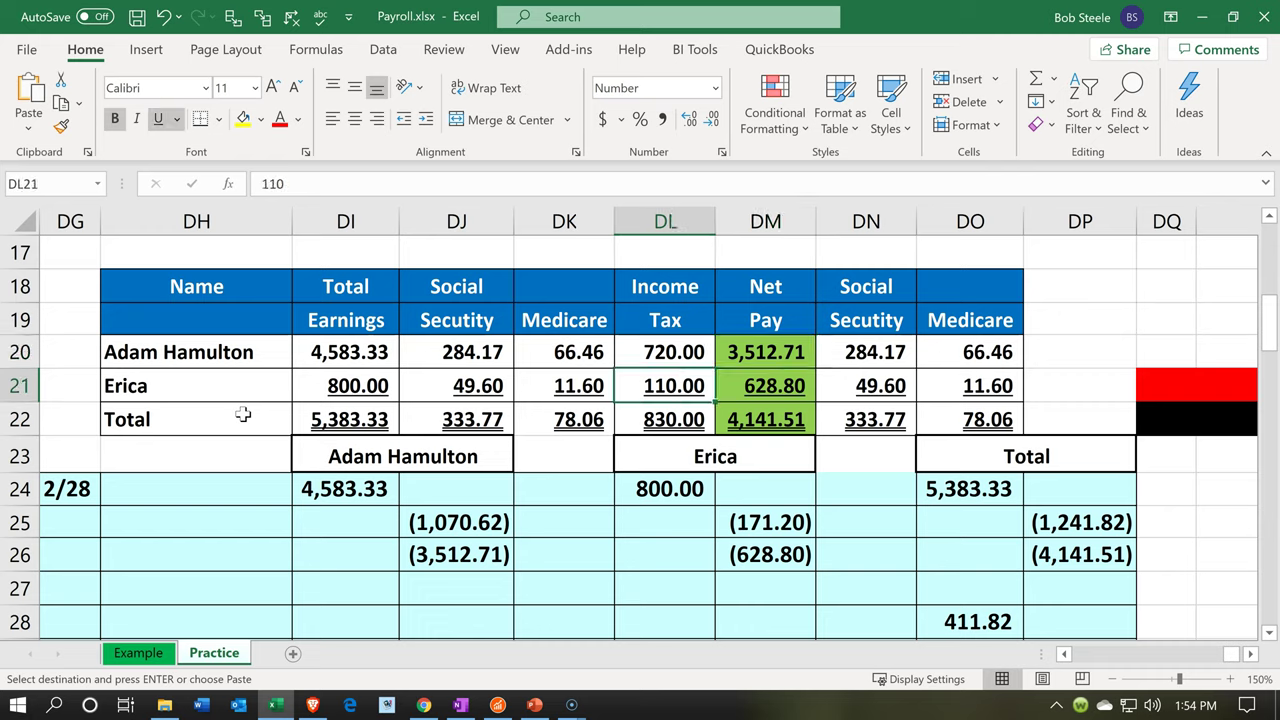
pyautogui.press('Right')
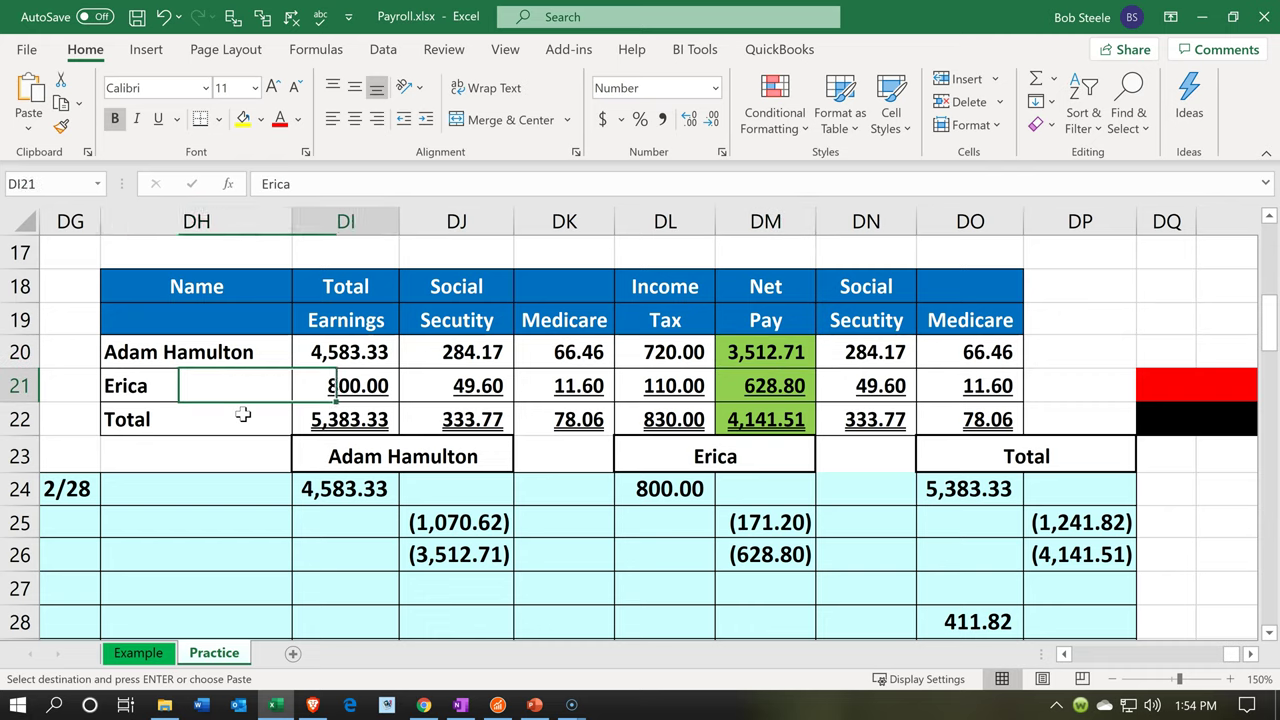
pyautogui.press('Right')
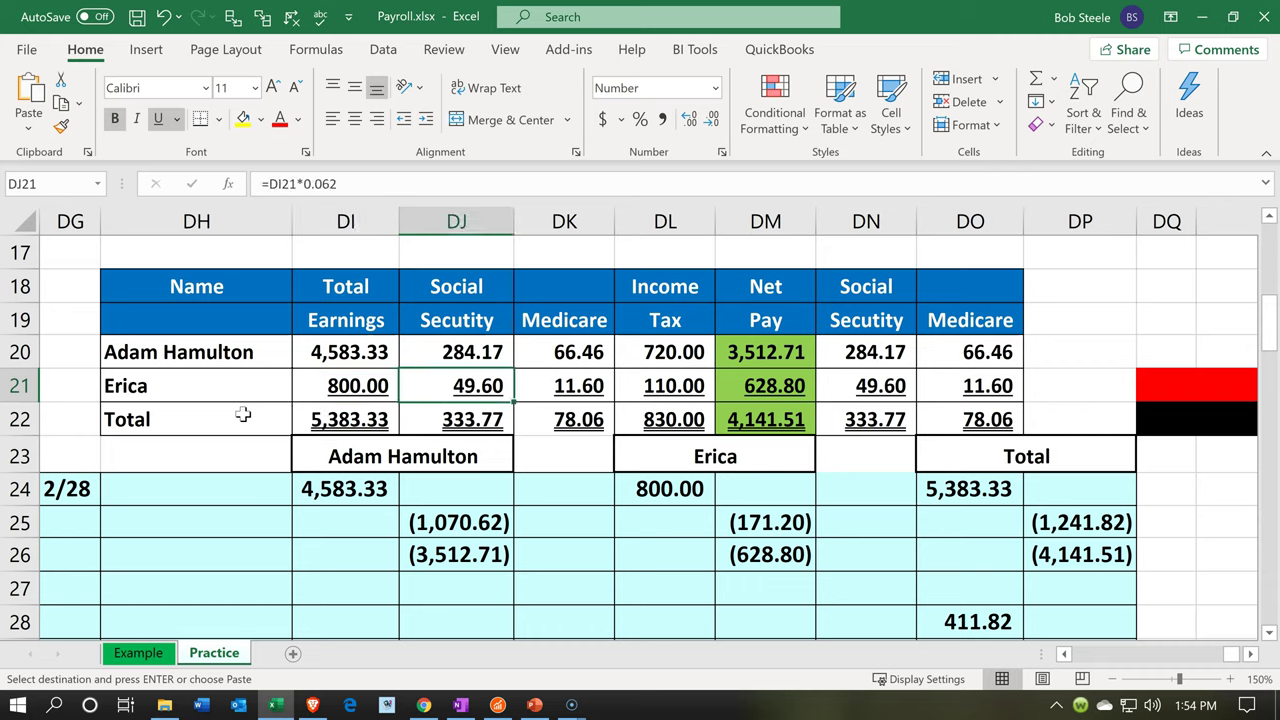
pyautogui.press('Right')
pyautogui.press('Right')
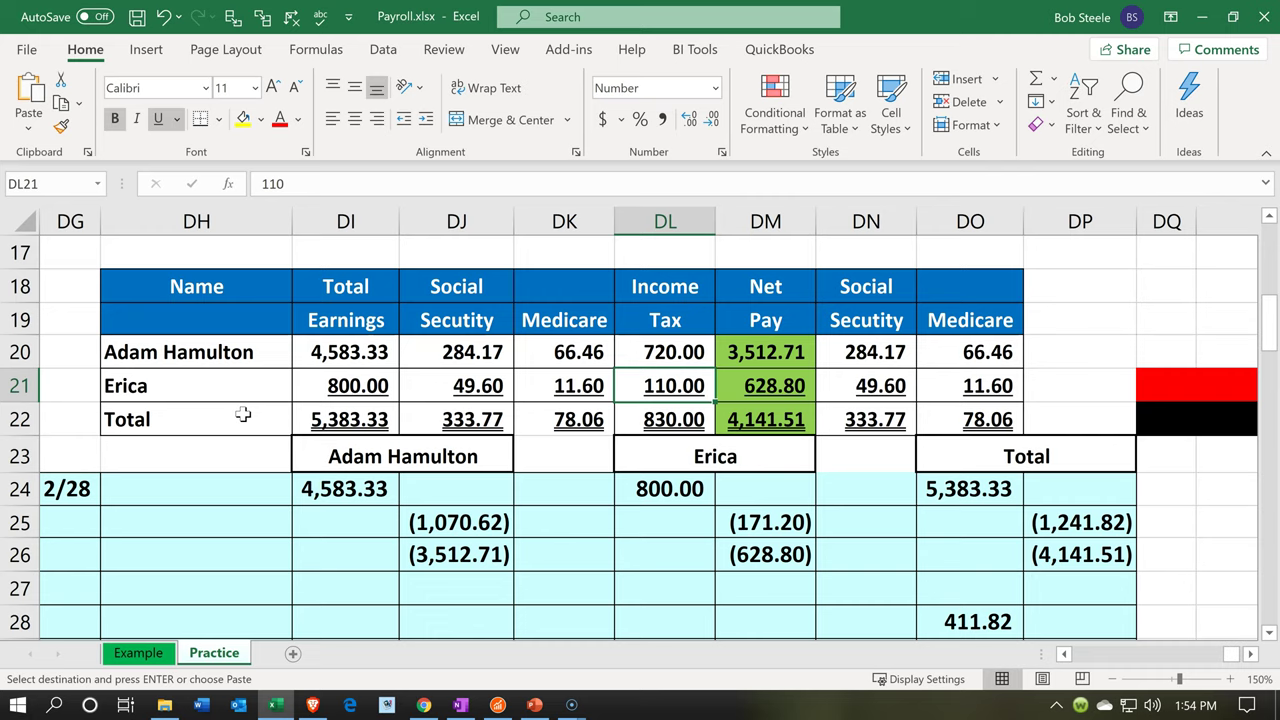
pyautogui.press('Right')
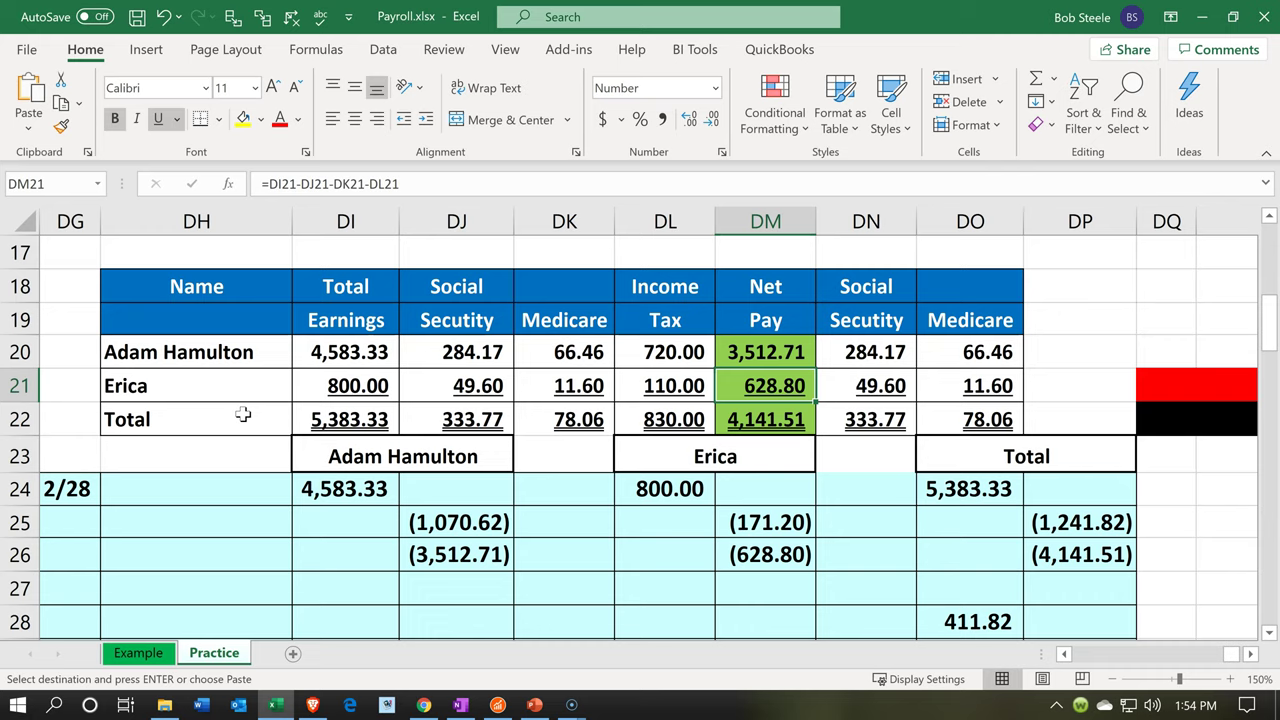
pyautogui.press('Right')
pyautogui.press('Up')
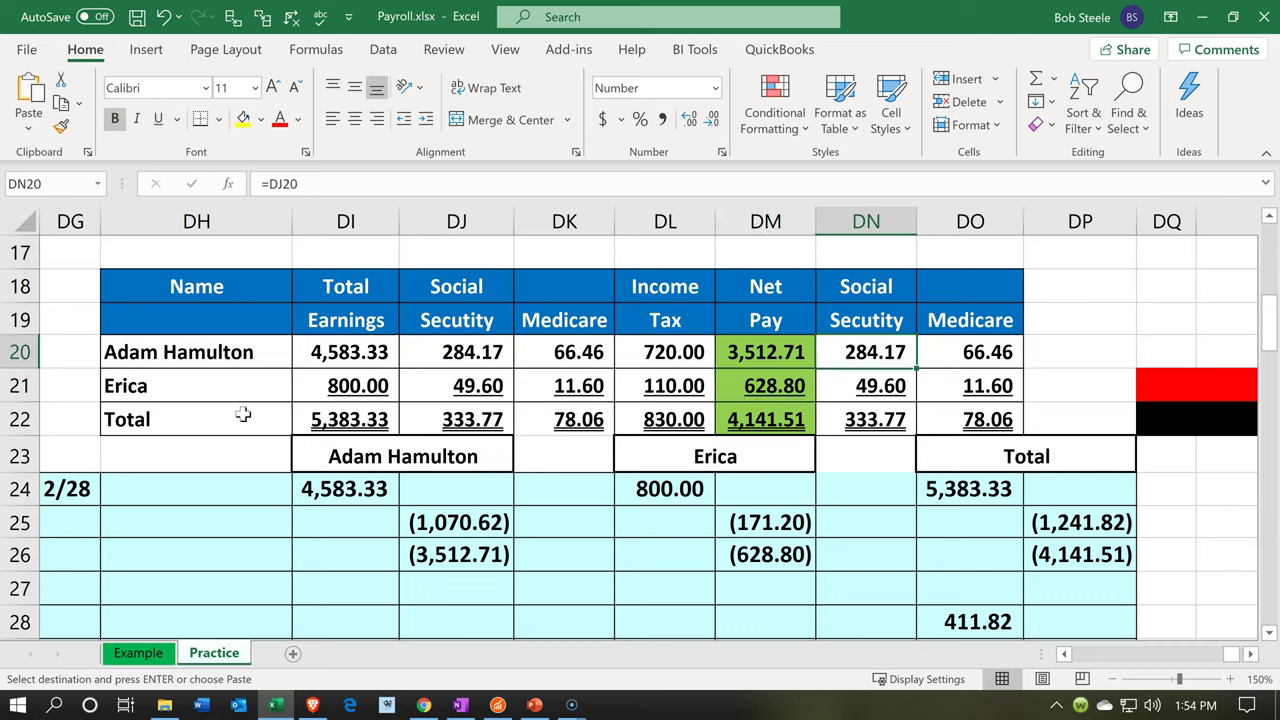
pyautogui.press('Down')
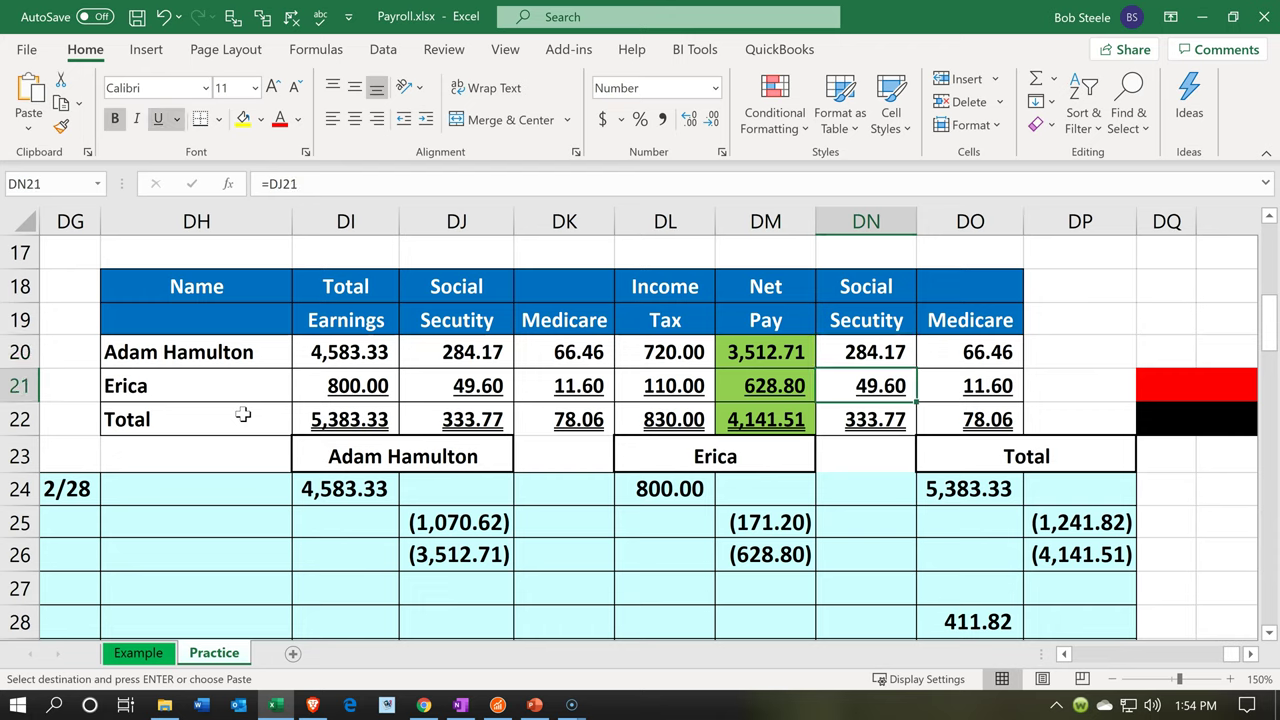
pyautogui.press('Right')
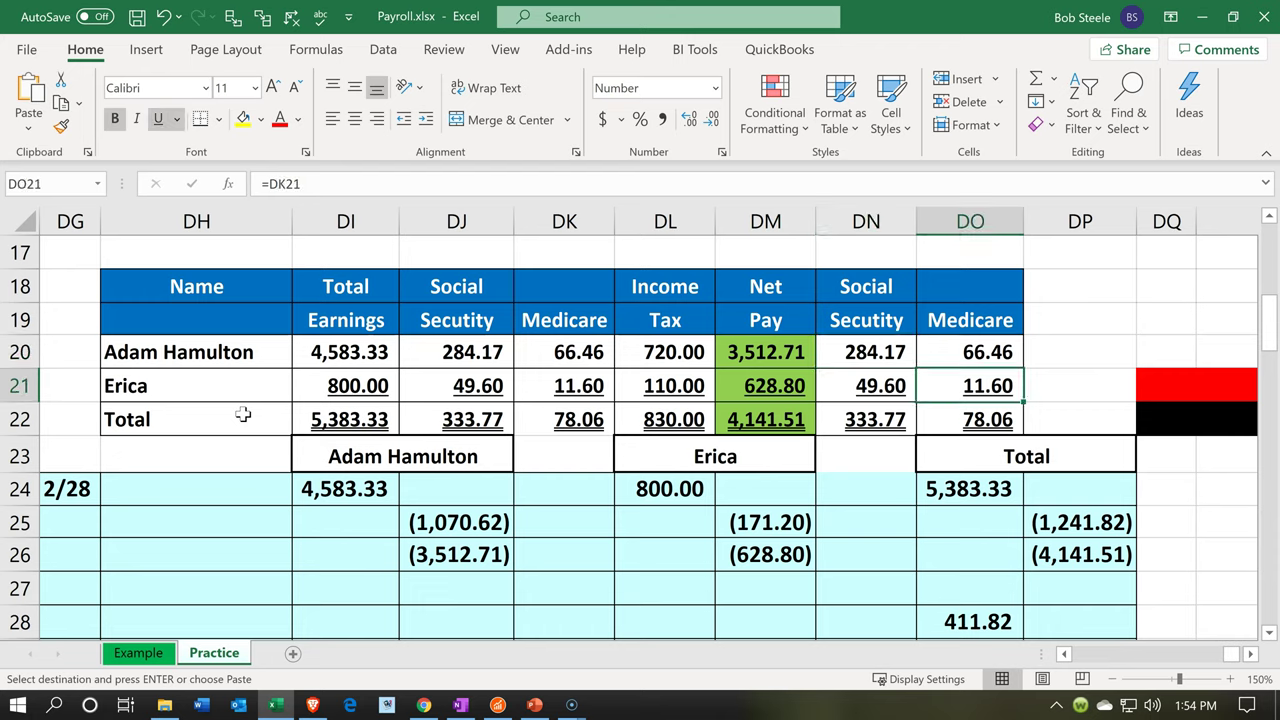
pyautogui.press('Down')
pyautogui.press('Left')
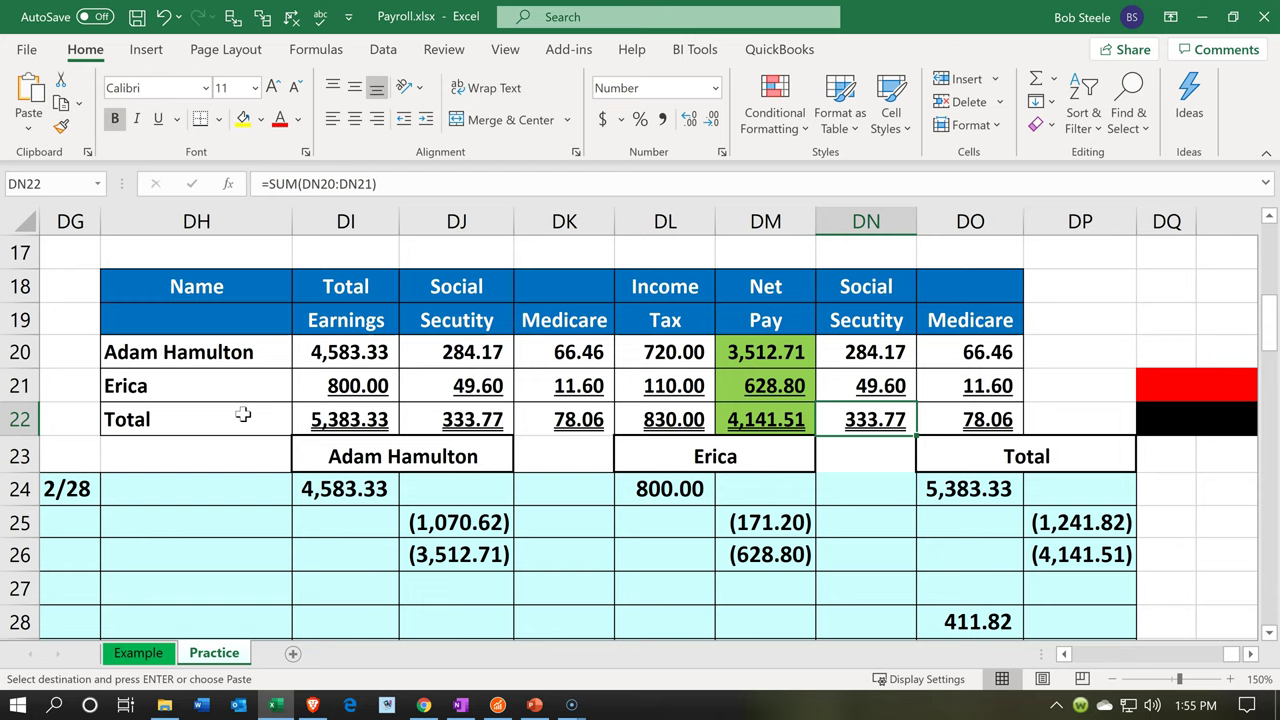
pyautogui.click(243, 414)
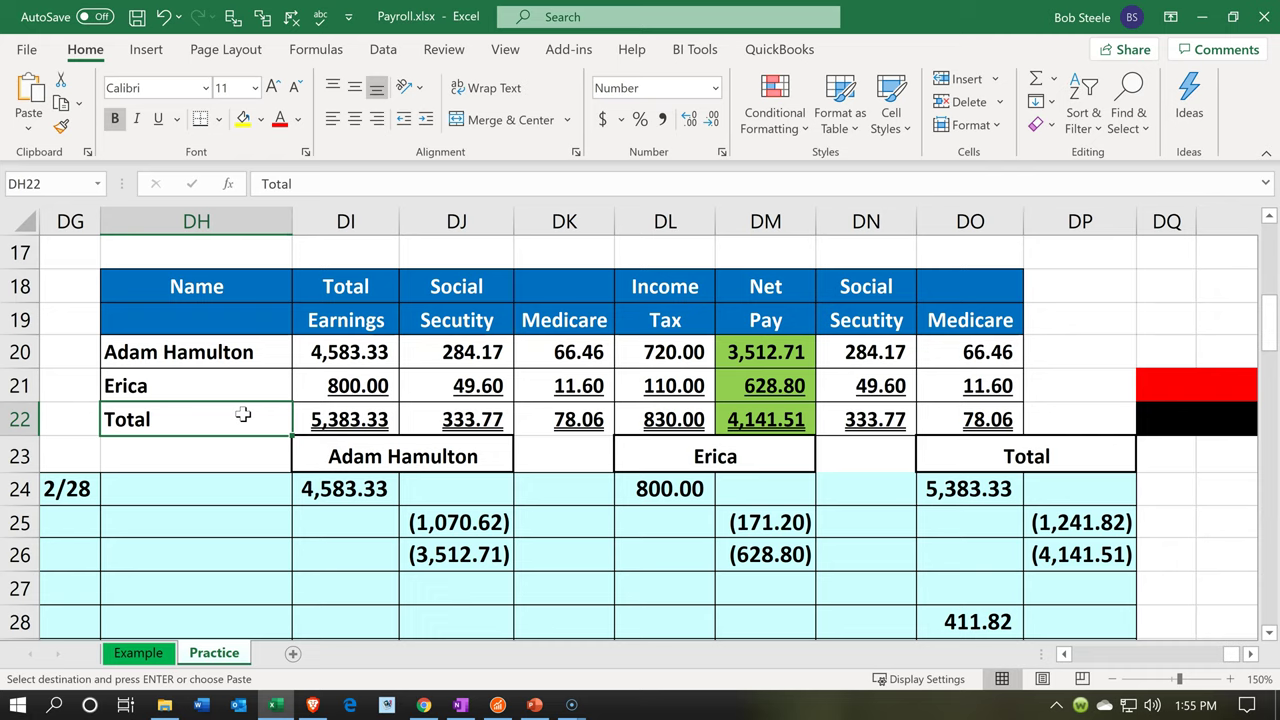
pyautogui.click(316, 426)
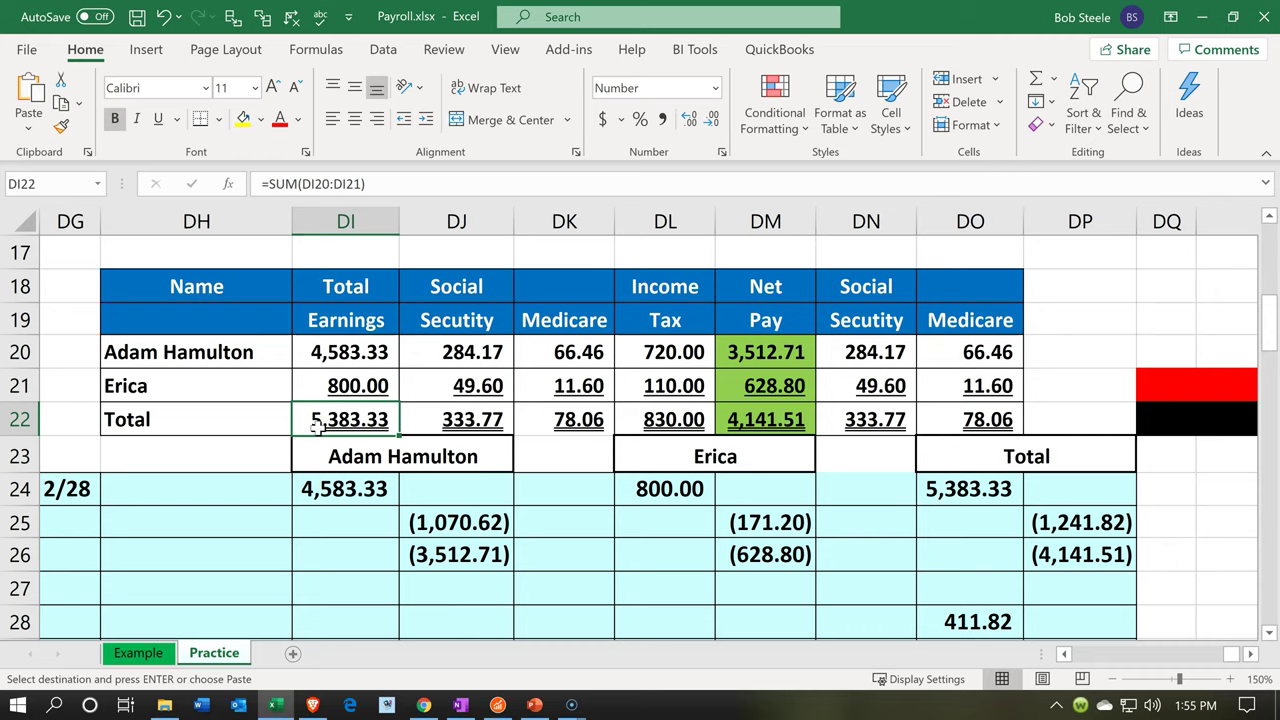
# Step: Check the 2/28 entry's date and its description cells in rows 24 and 26
pyautogui.click(251, 481)
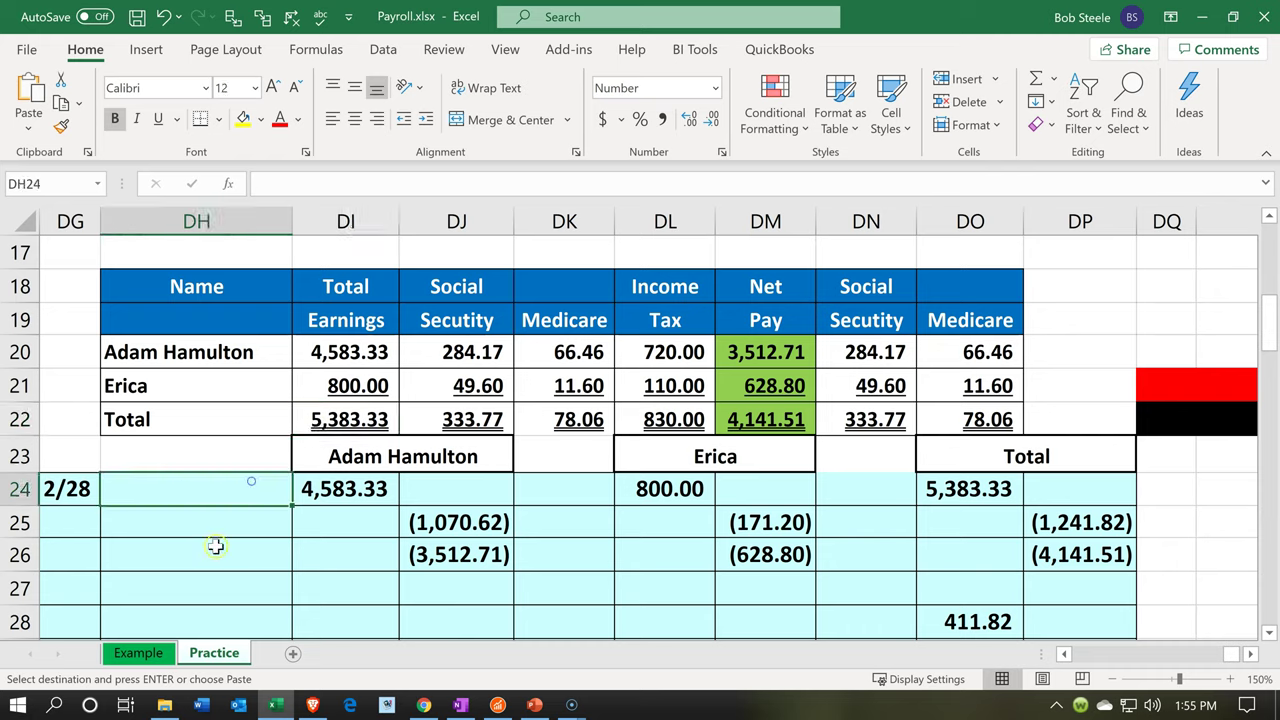
pyautogui.scroll(1, 215, 546)
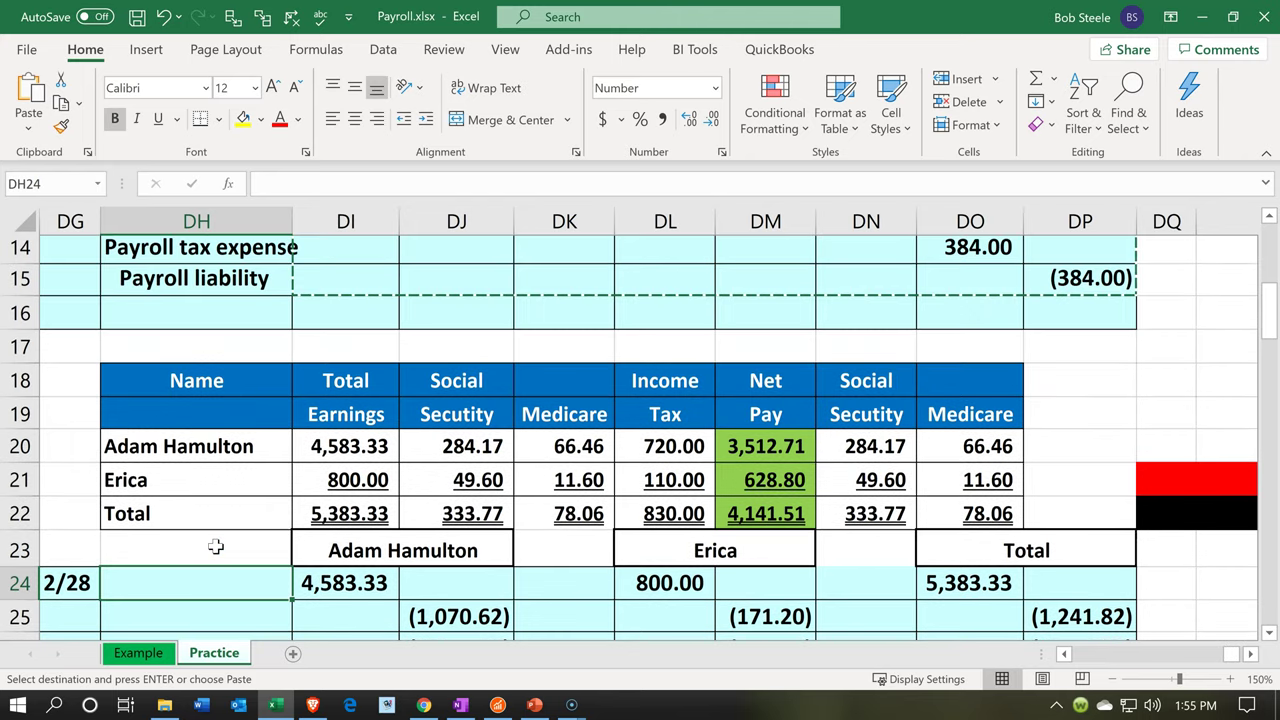
pyautogui.scroll(-1, 215, 546)
pyautogui.press('Left')
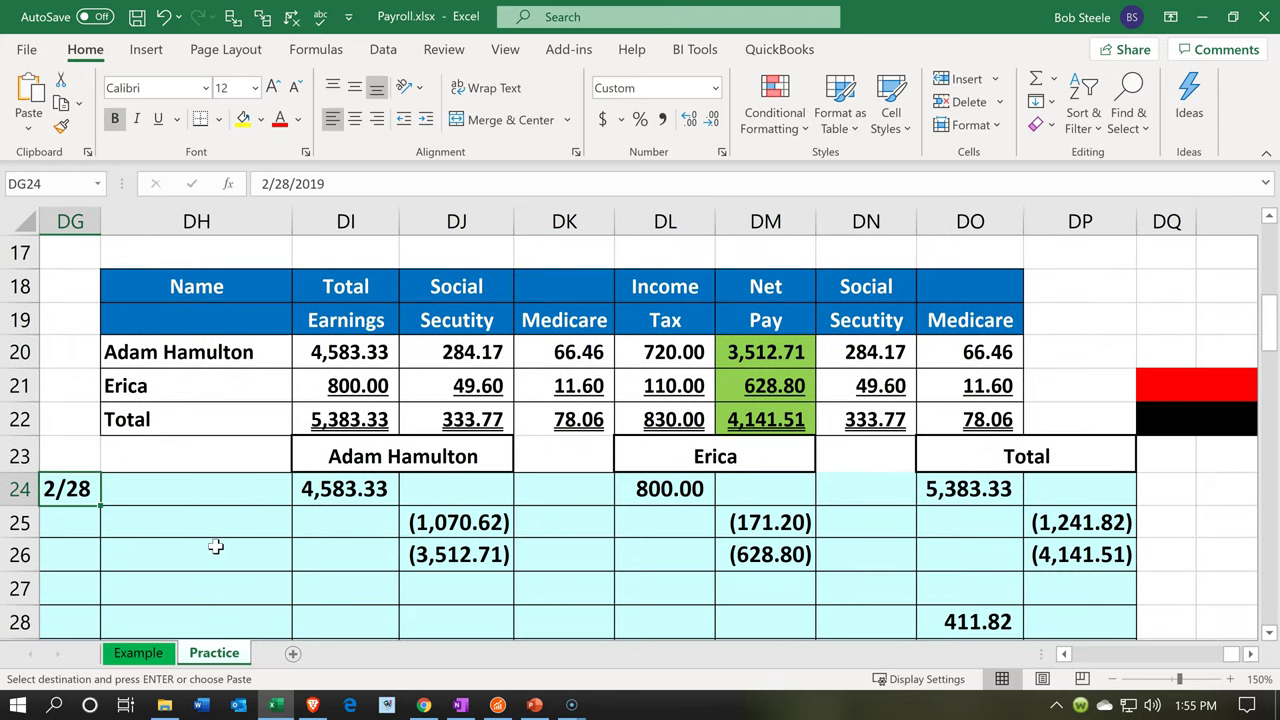
pyautogui.hscroll(-1, 215, 546)
pyautogui.press('Right')
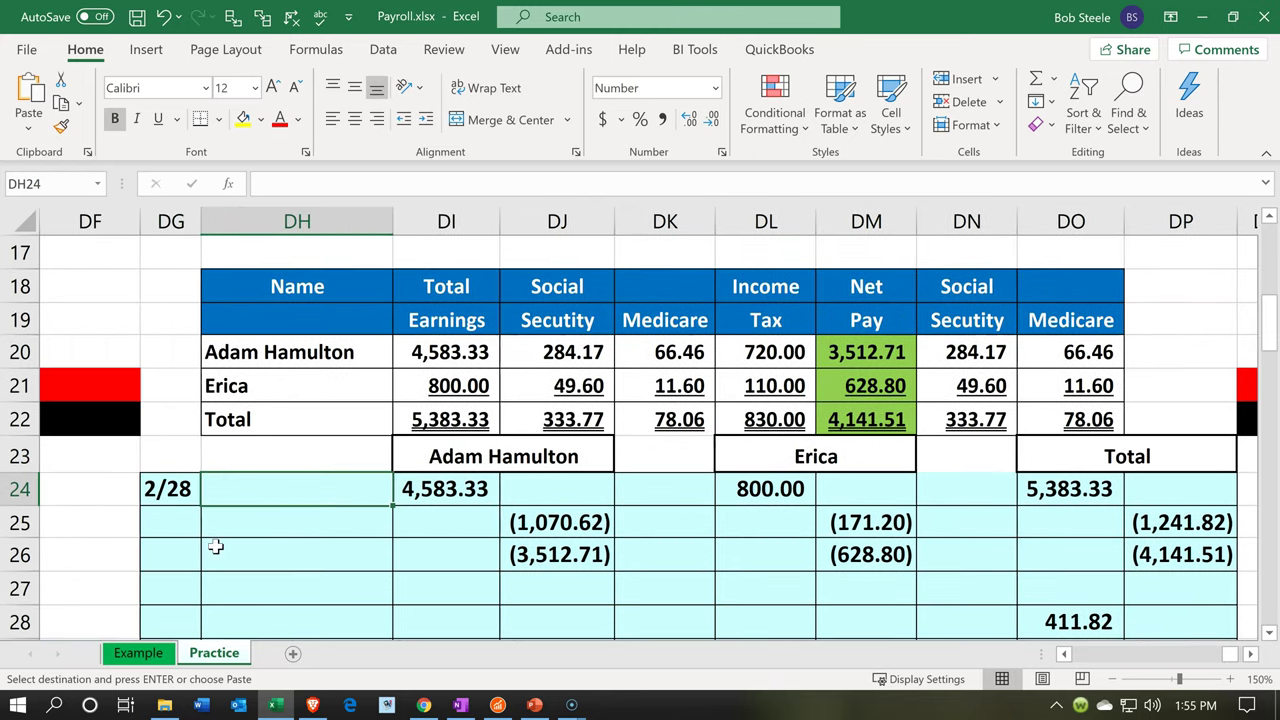
pyautogui.write('+')
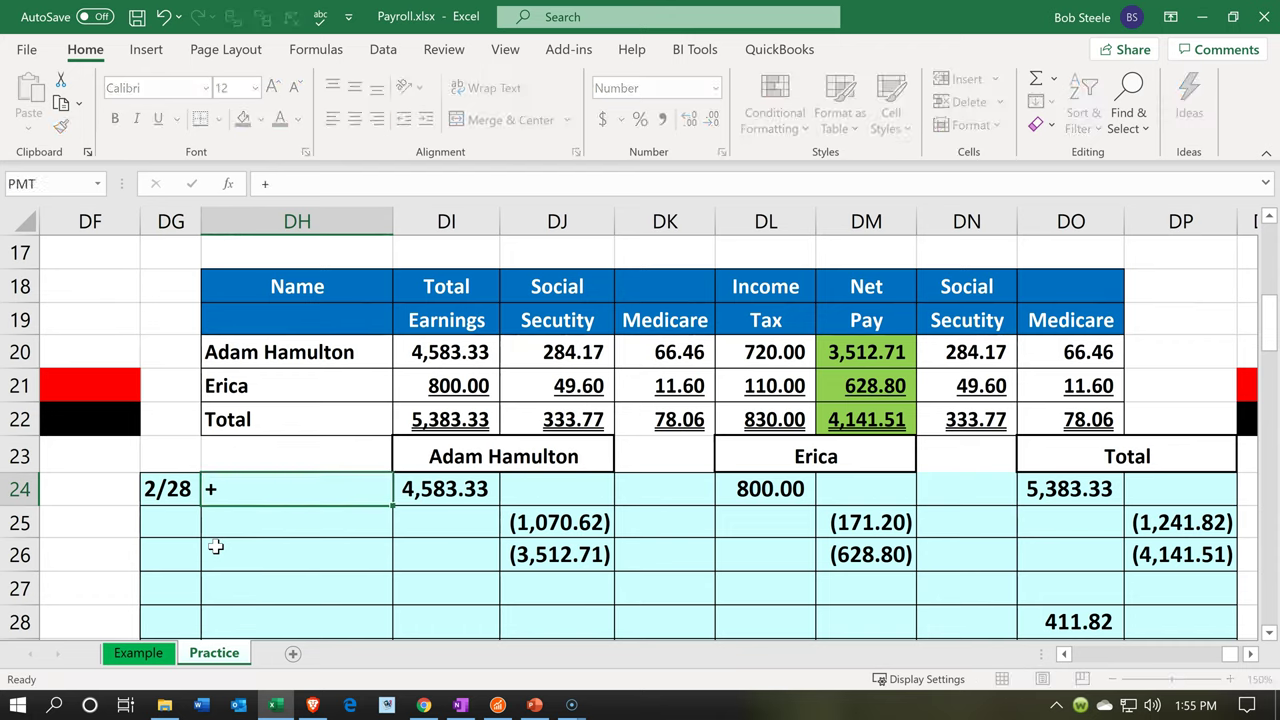
pyautogui.click(216, 547)
pyautogui.click(216, 547)
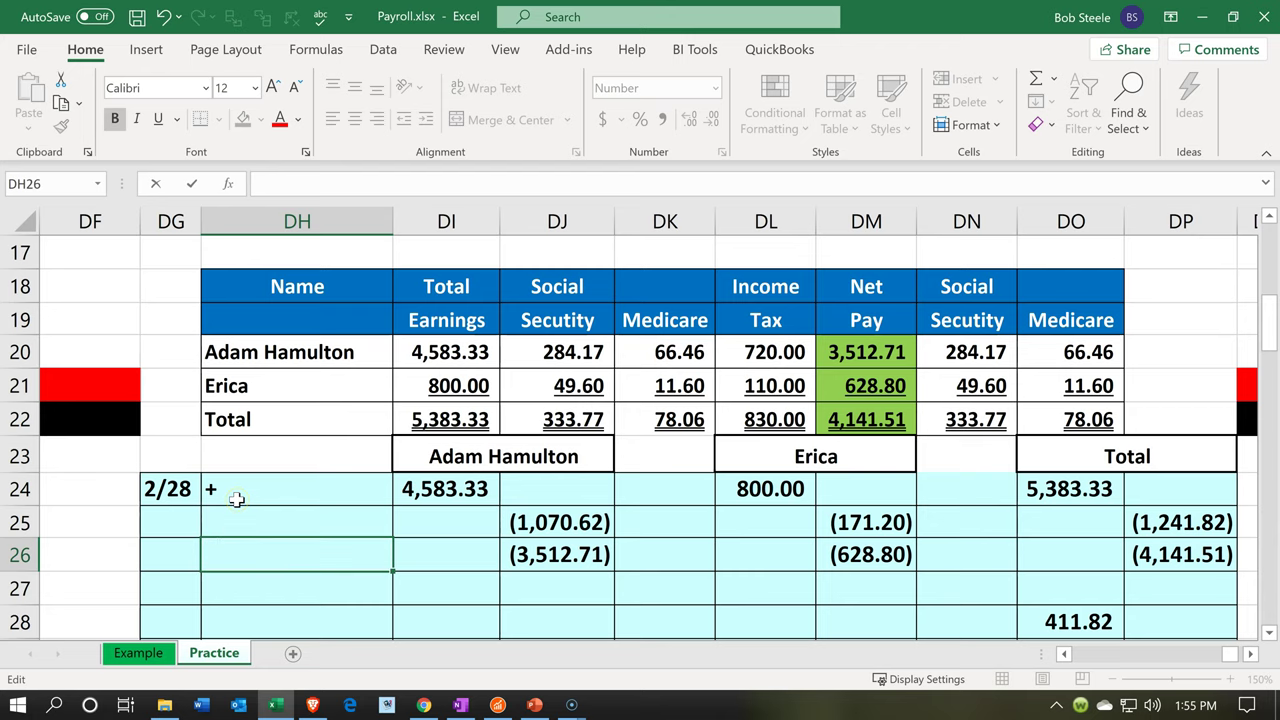
pyautogui.scroll(5, 236, 499)
pyautogui.scroll(-2, 251, 500)
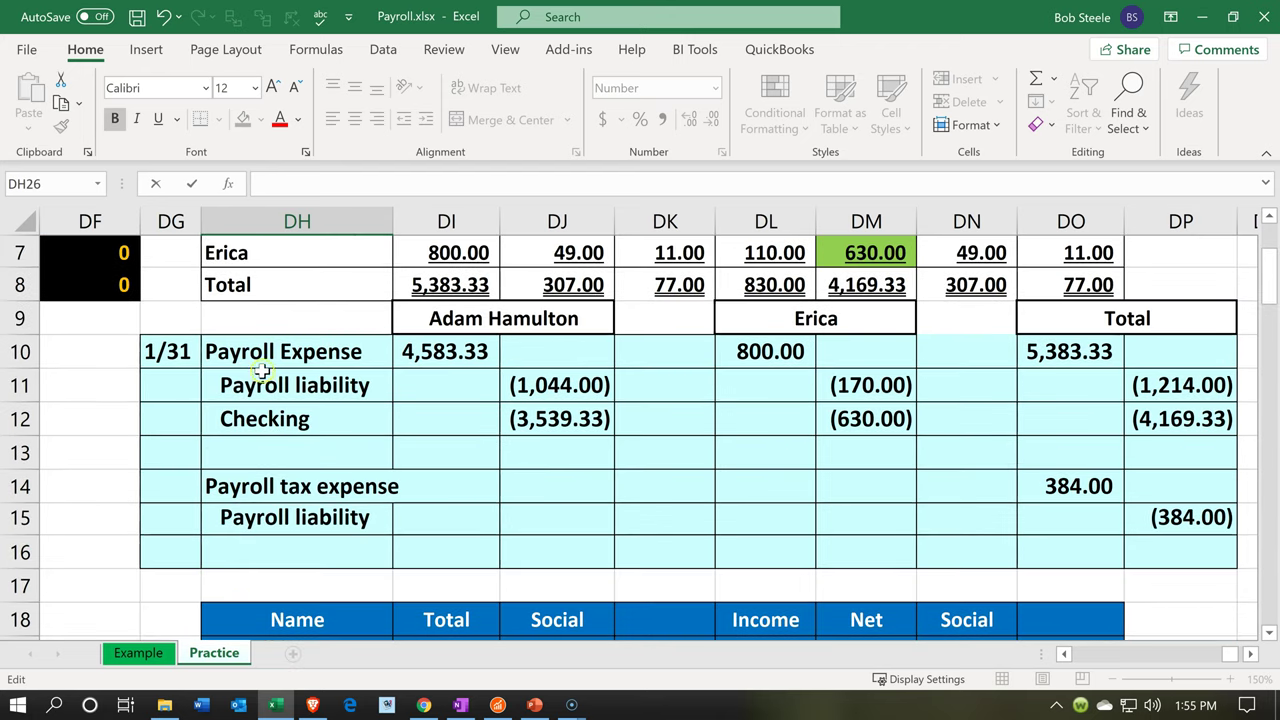
# Step: Copy the 1/31 labels, Payroll Expense through Payroll tax expense, into the 2/28 entry
pyautogui.moveTo(262, 352); pyautogui.dragTo(261, 521)
pyautogui.hotkey('ctrl', 'c')
pyautogui.scroll(-5, 258, 500)
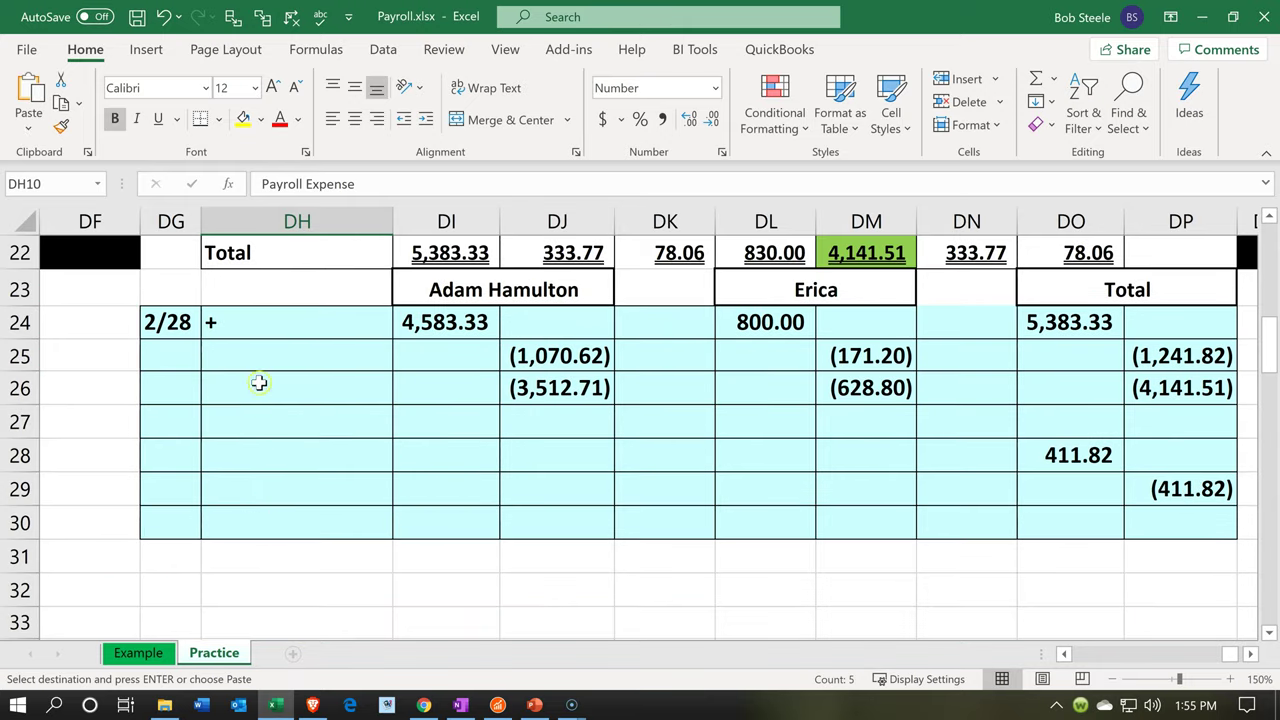
pyautogui.rightClick(243, 328)
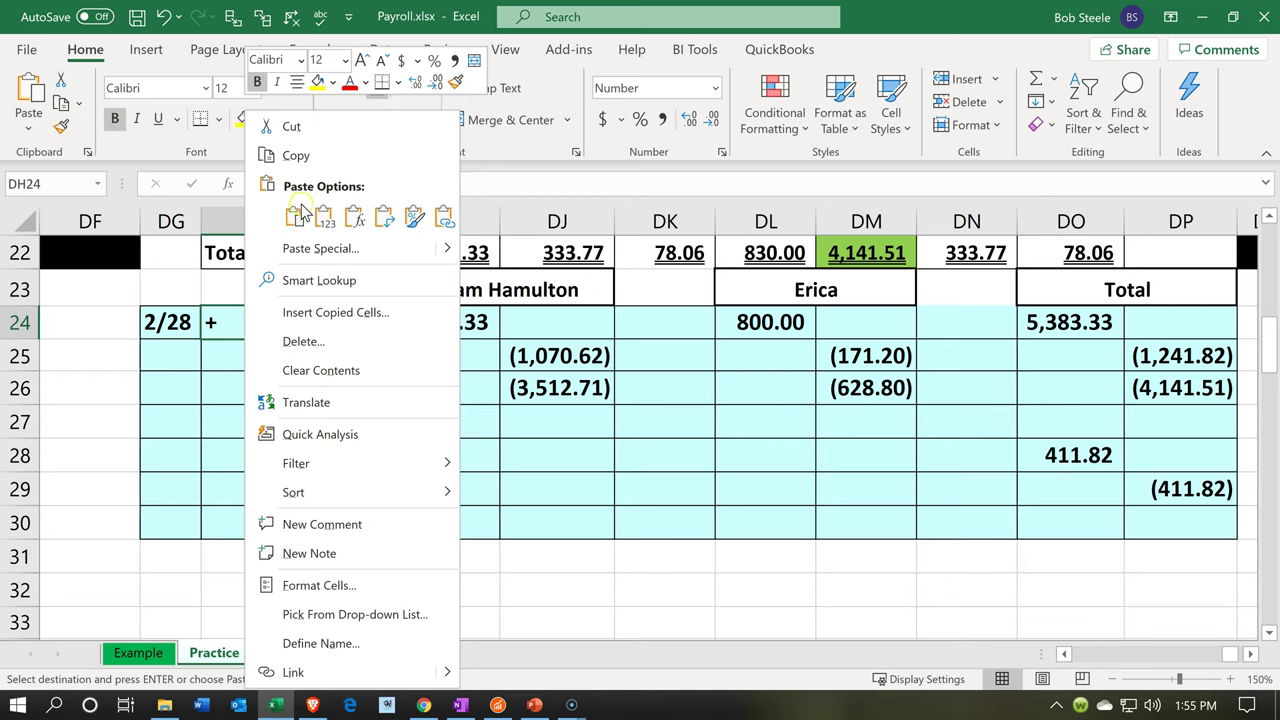
pyautogui.click(349, 312)
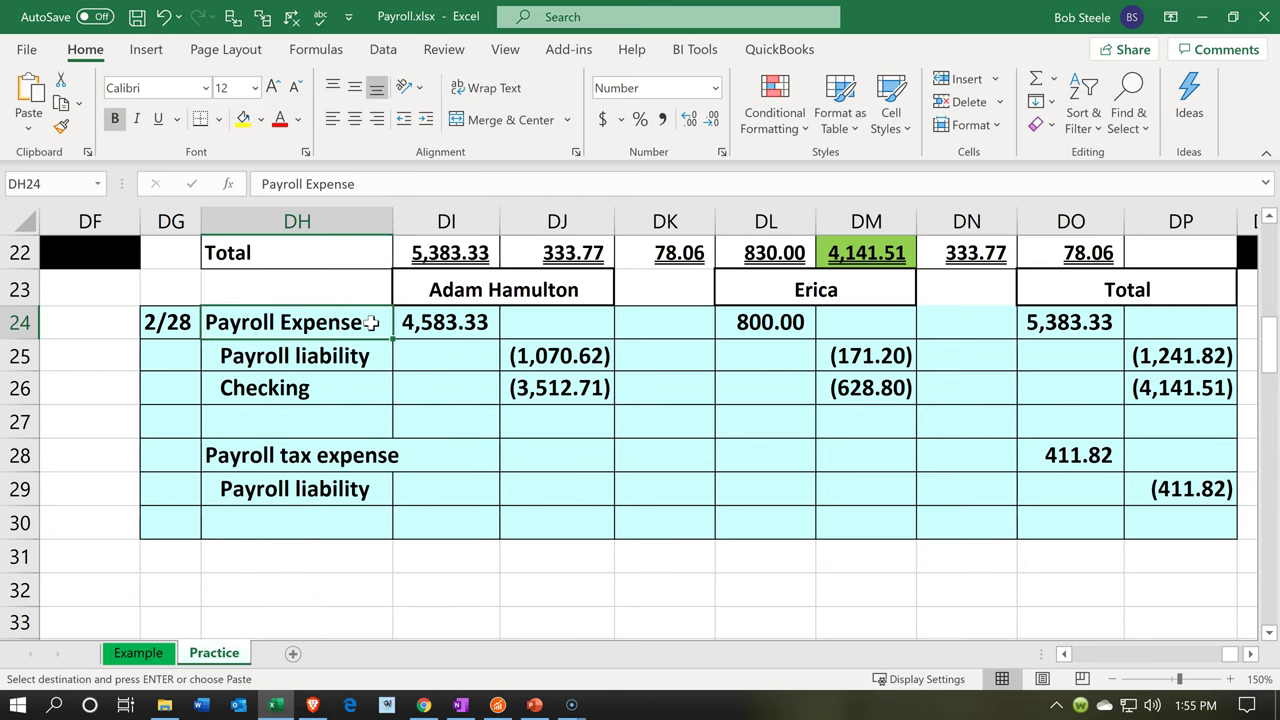
pyautogui.scroll(2, 490, 408)
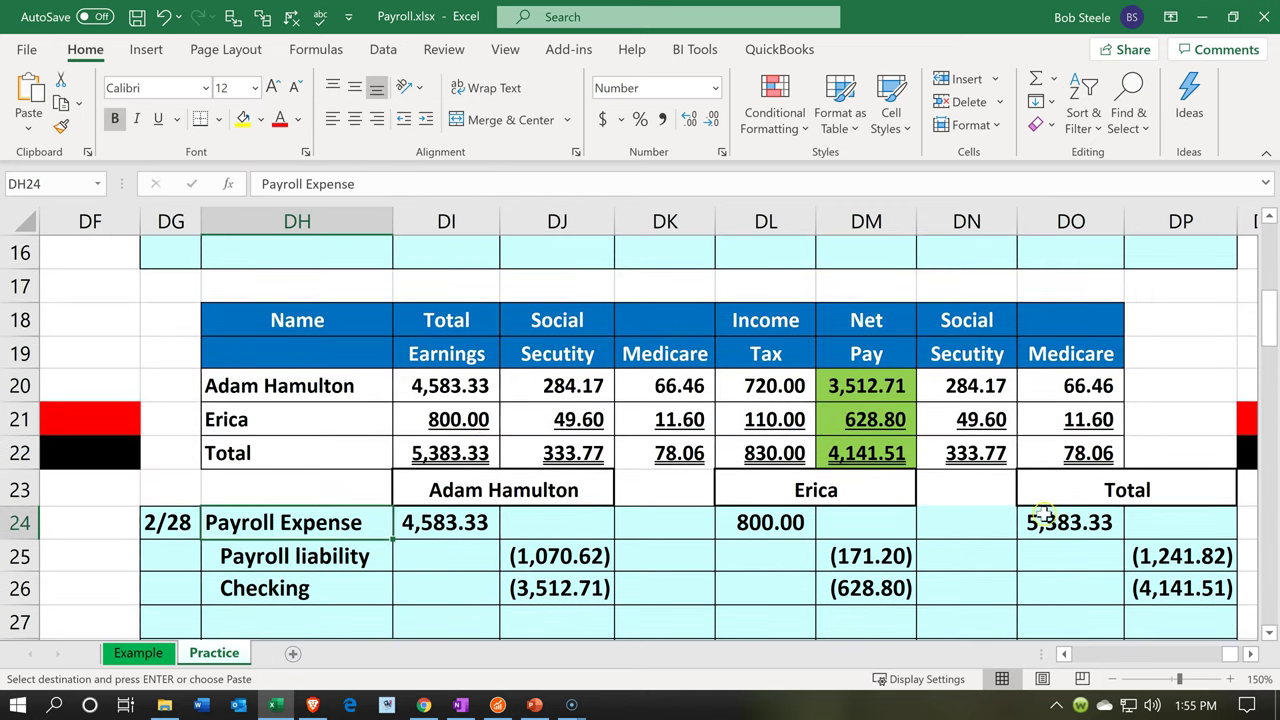
pyautogui.click(1055, 520)
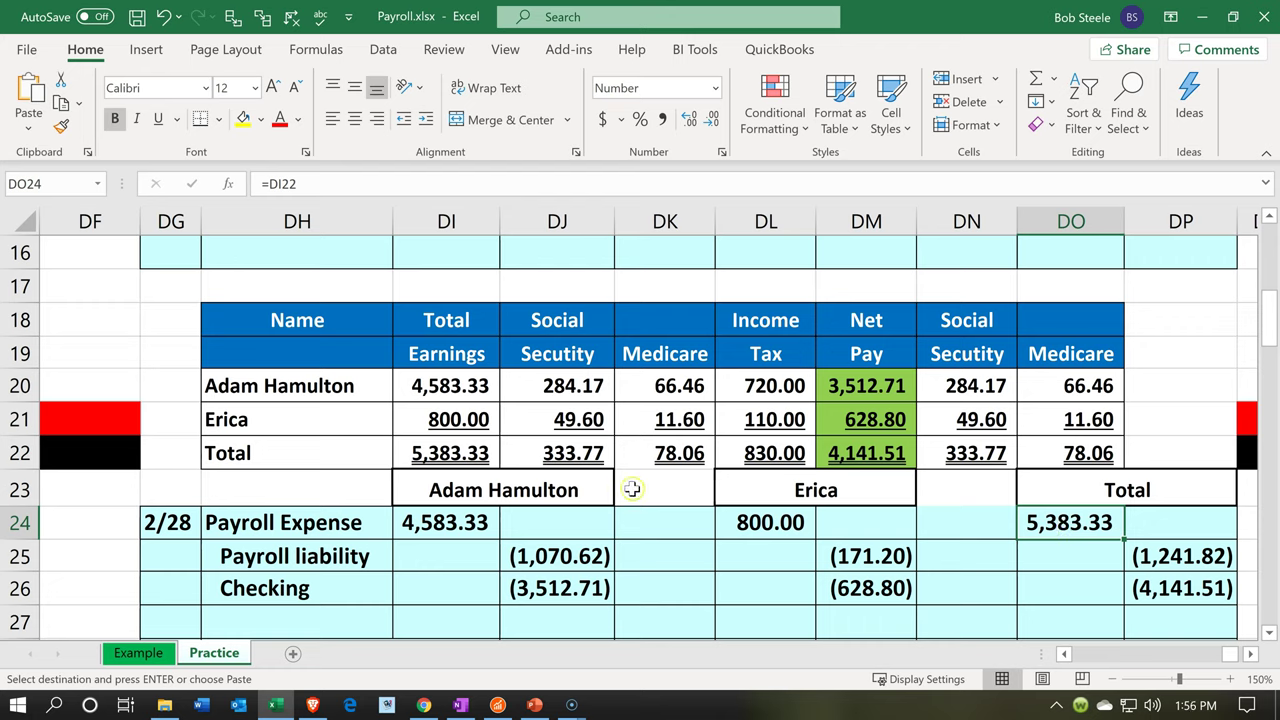
pyautogui.click(473, 453)
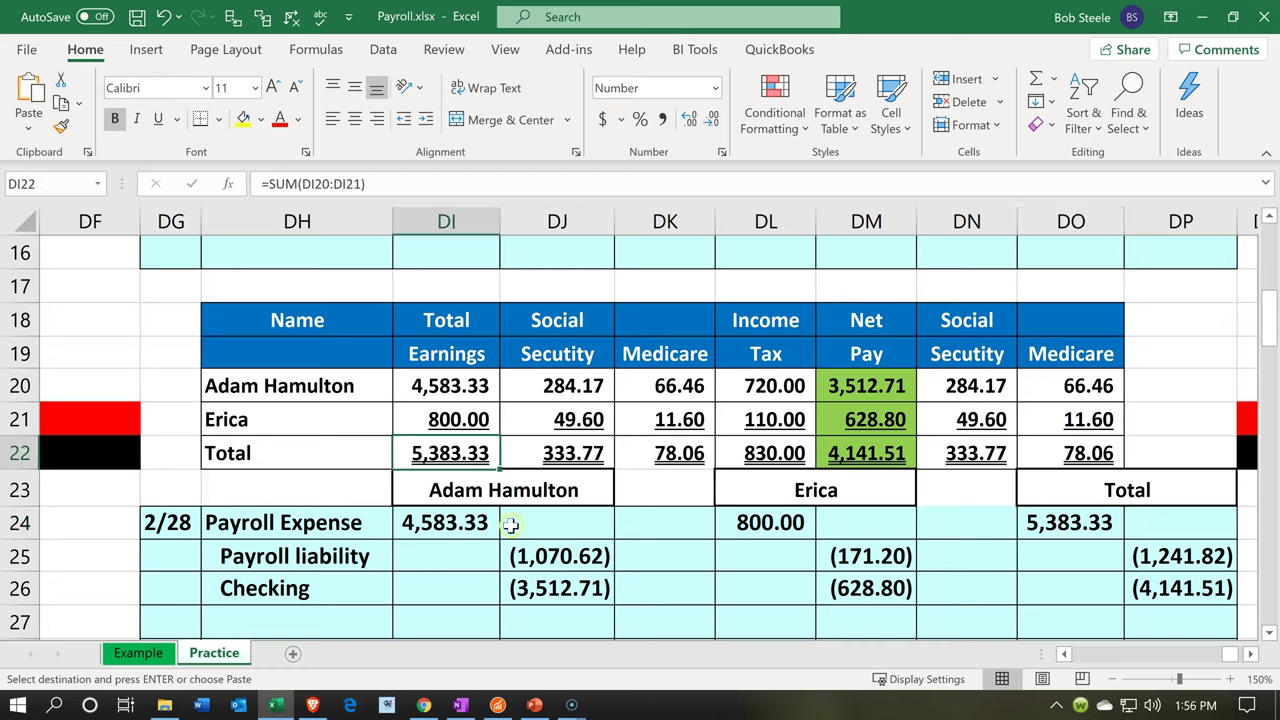
pyautogui.click(1158, 555)
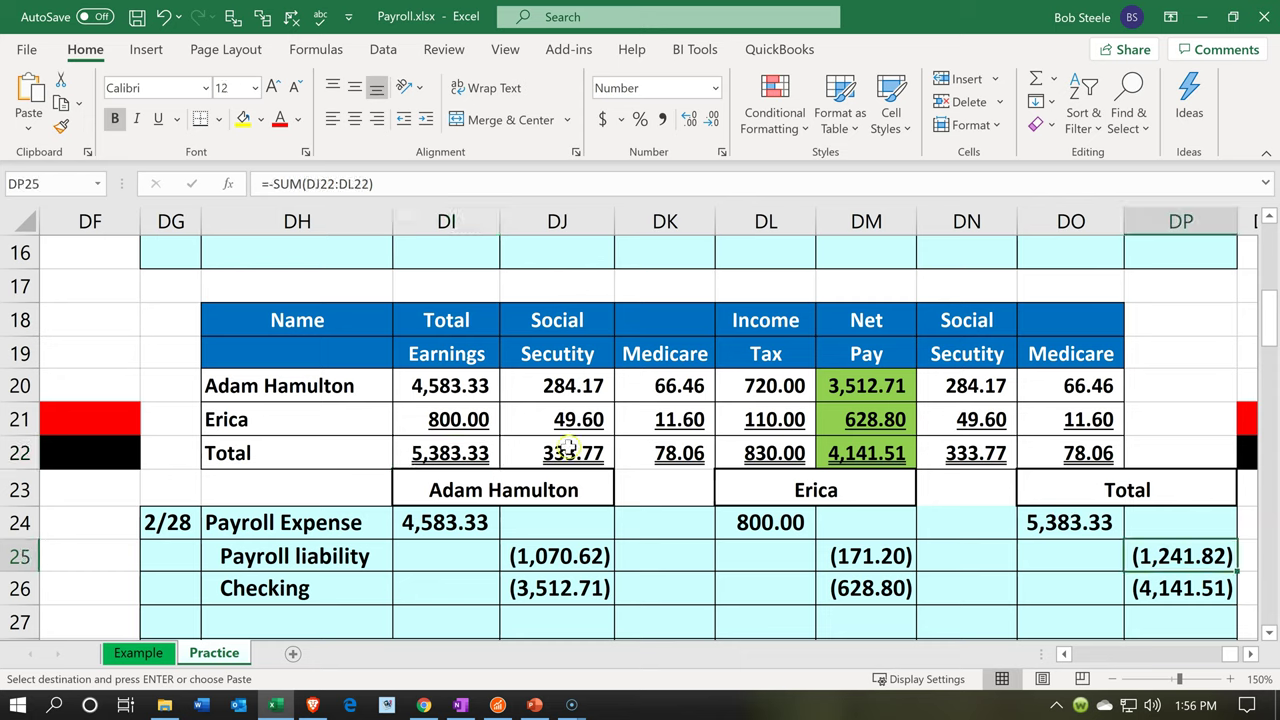
pyautogui.click(573, 450)
pyautogui.keyDown('shift'); pyautogui.click(760, 452); pyautogui.keyUp('shift')
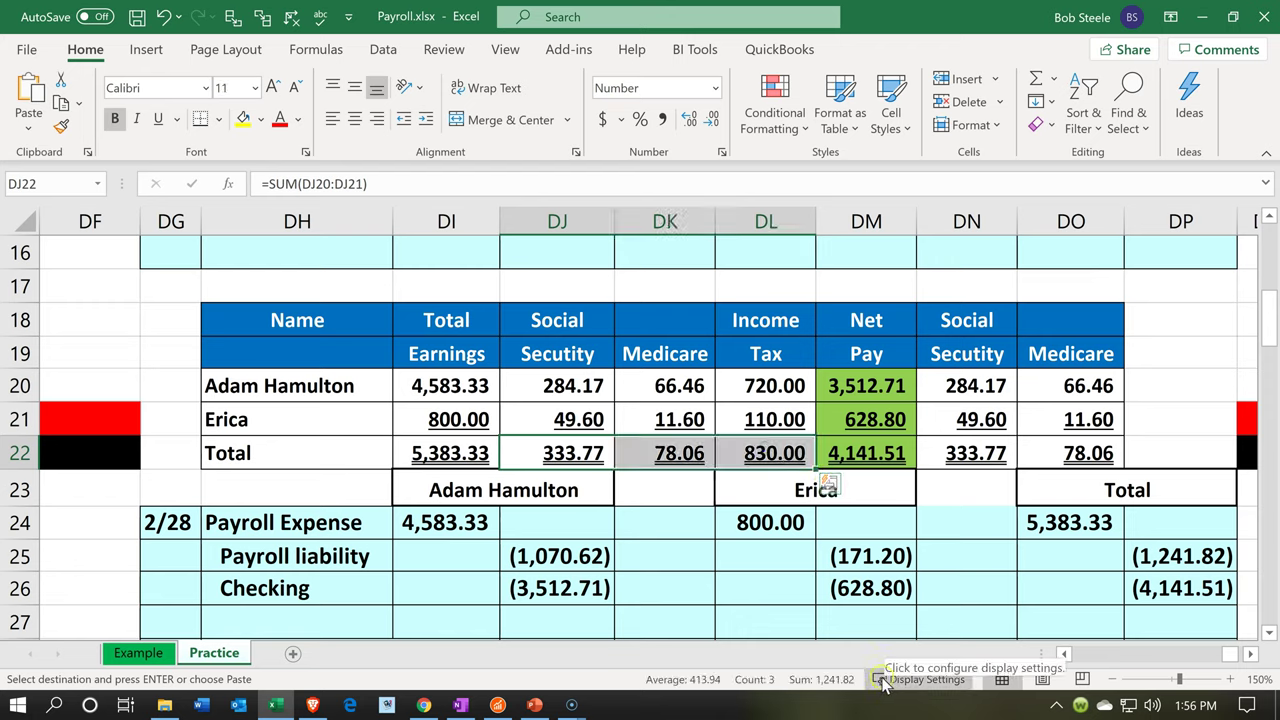
pyautogui.click(862, 454)
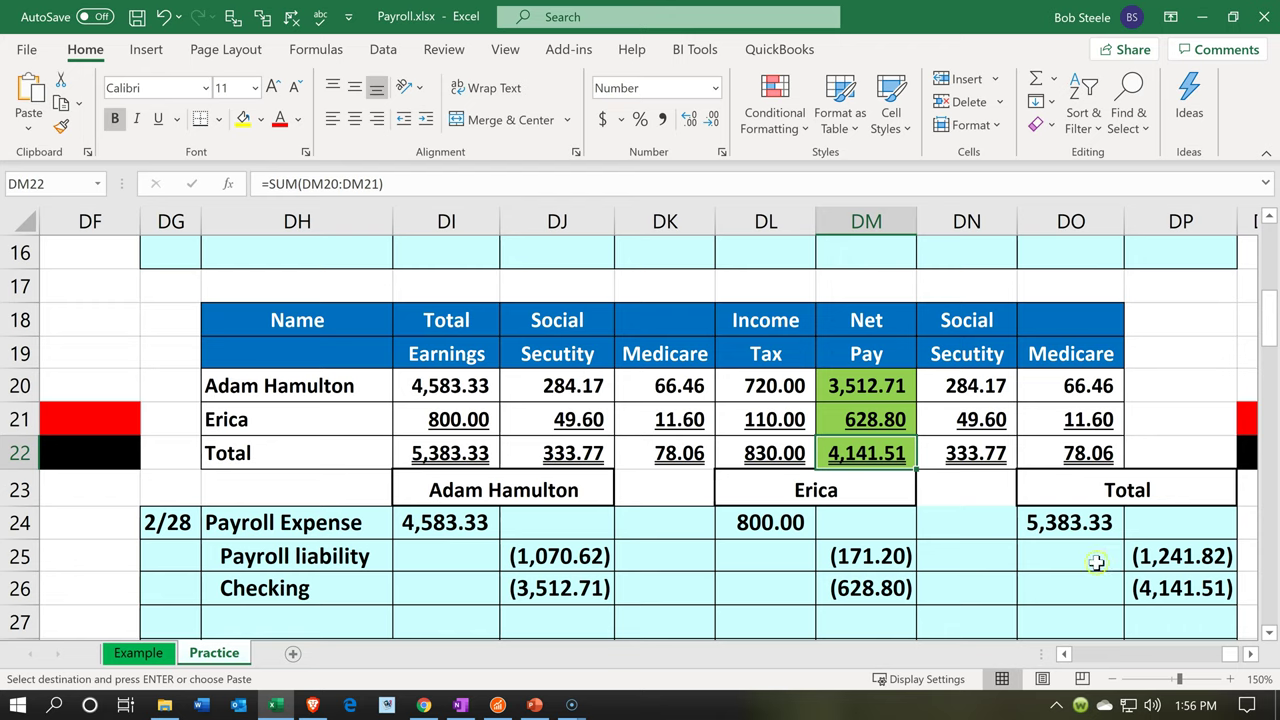
pyautogui.click(1133, 587)
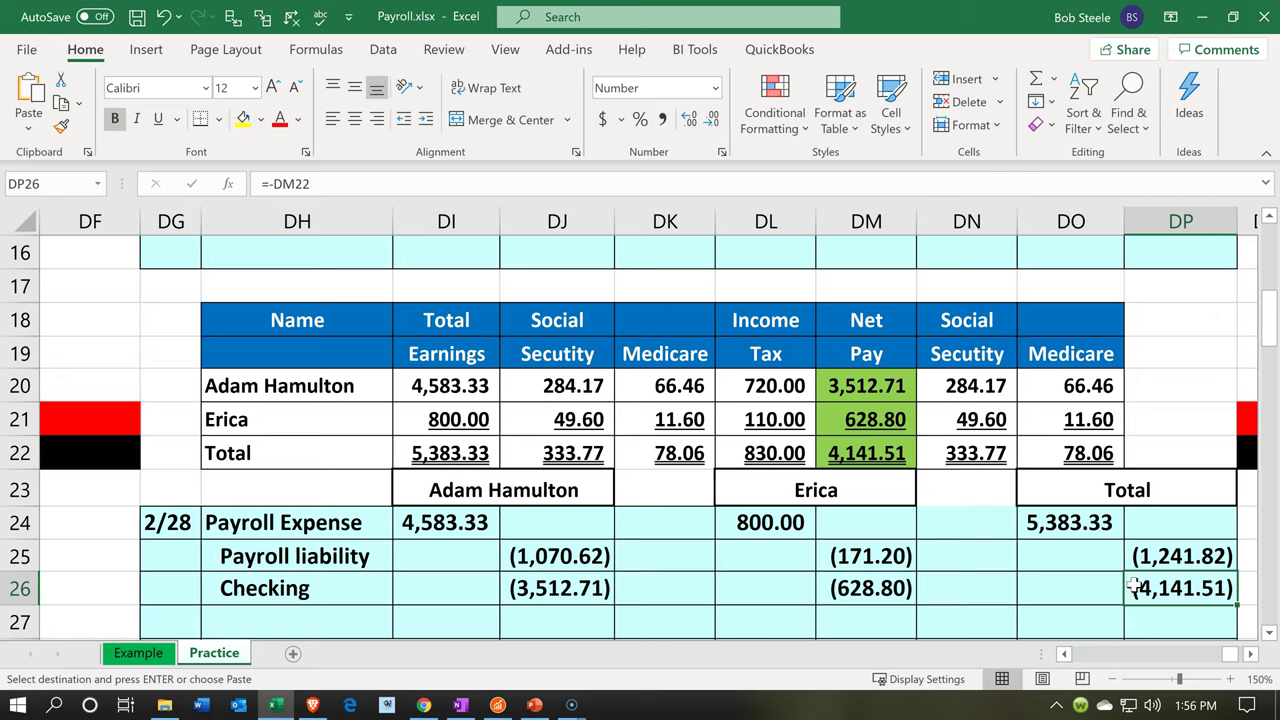
pyautogui.click(453, 522)
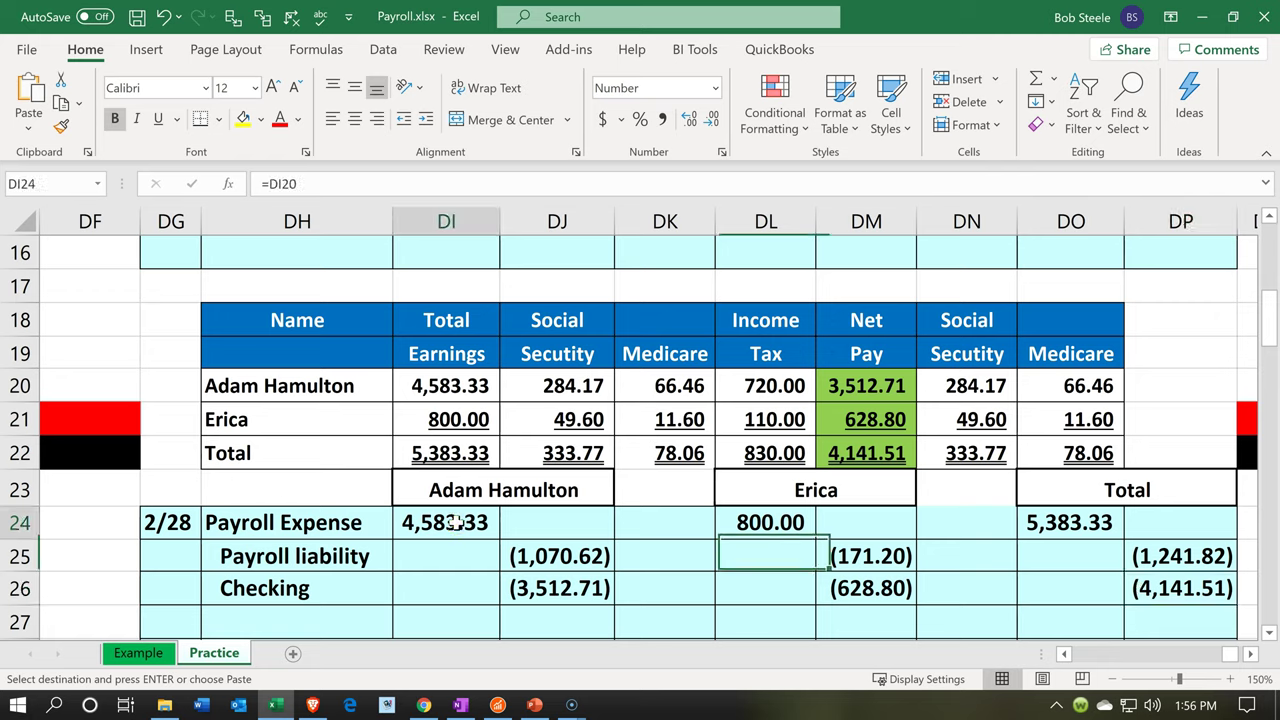
pyautogui.click(455, 390)
pyautogui.click(533, 549)
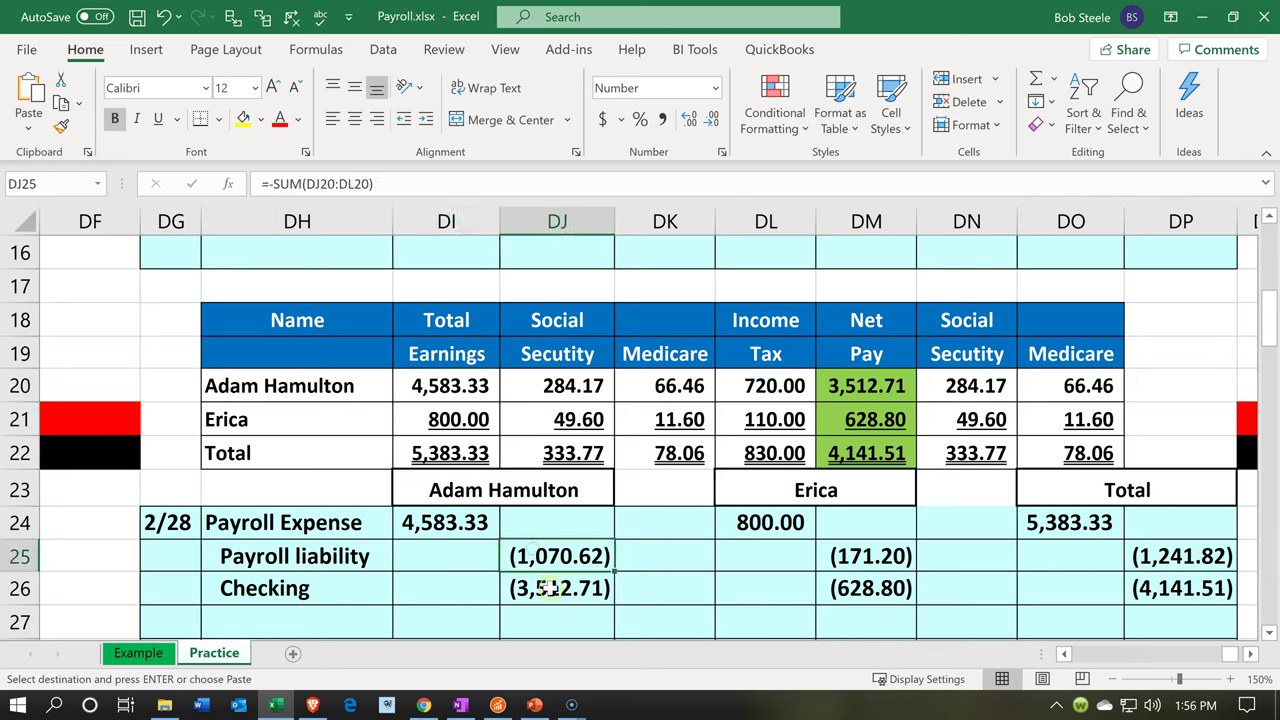
pyautogui.click(552, 590)
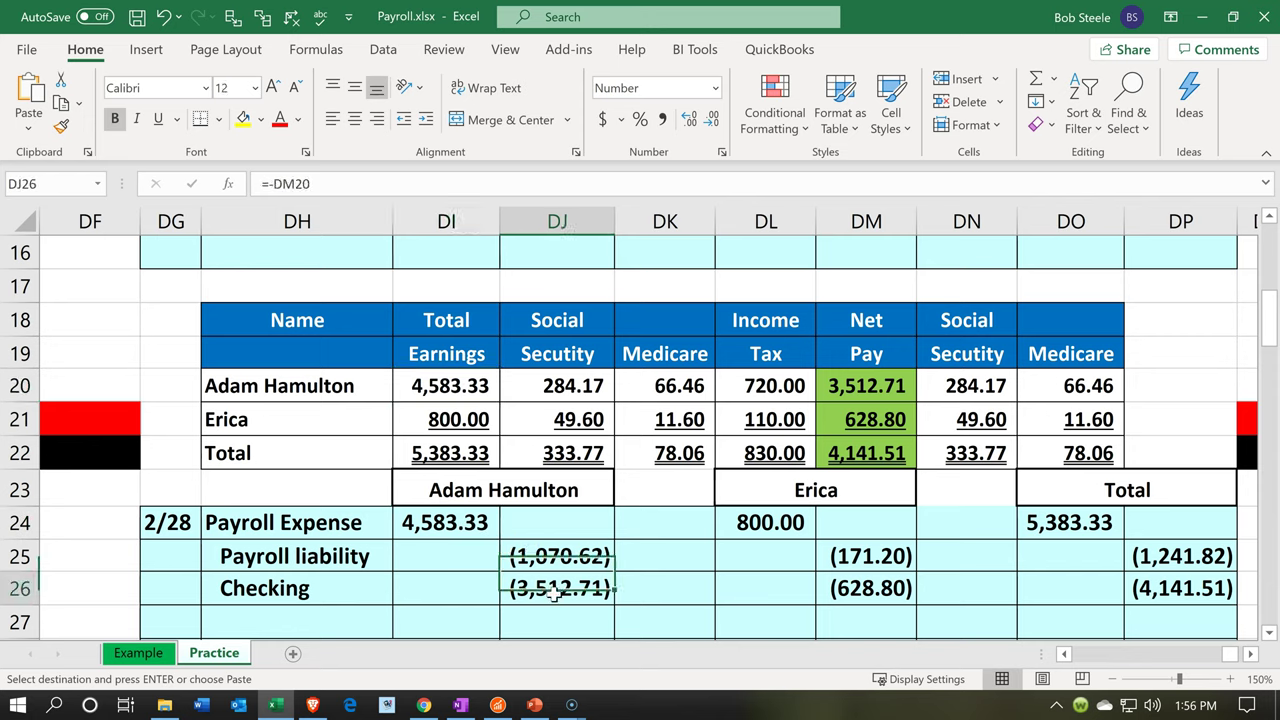
pyautogui.click(776, 512)
pyautogui.click(820, 556)
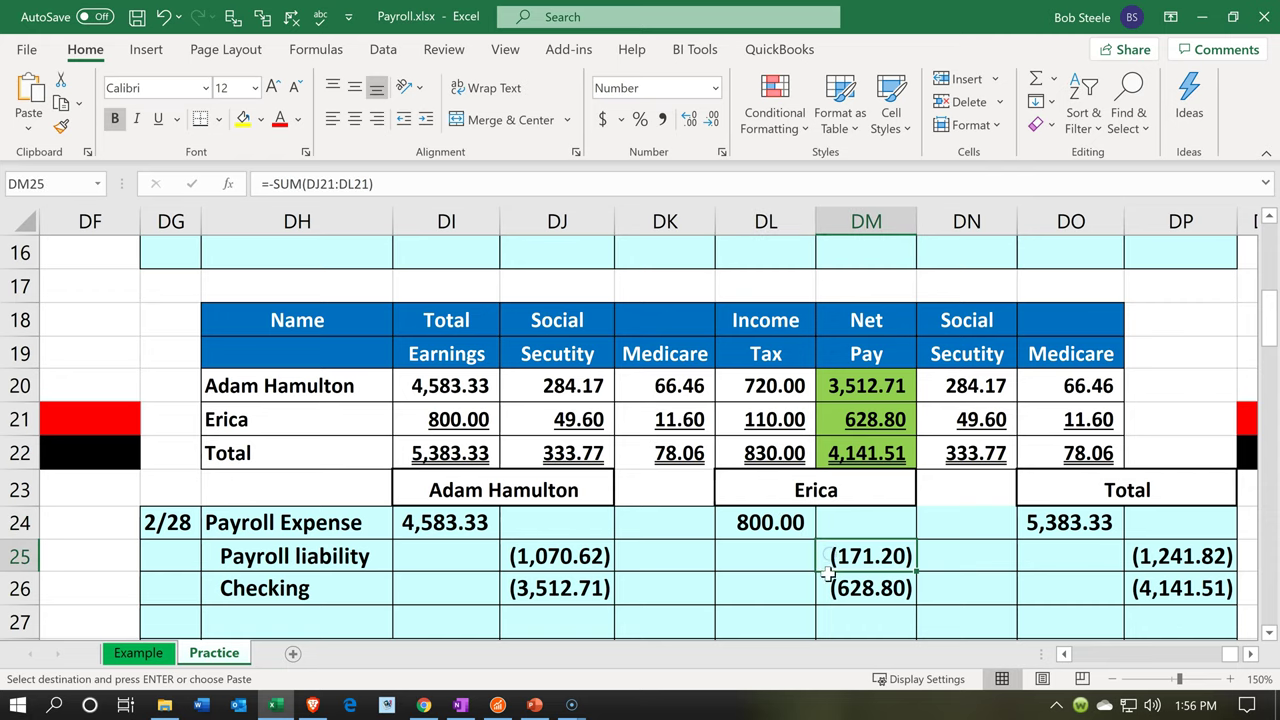
pyautogui.click(828, 589)
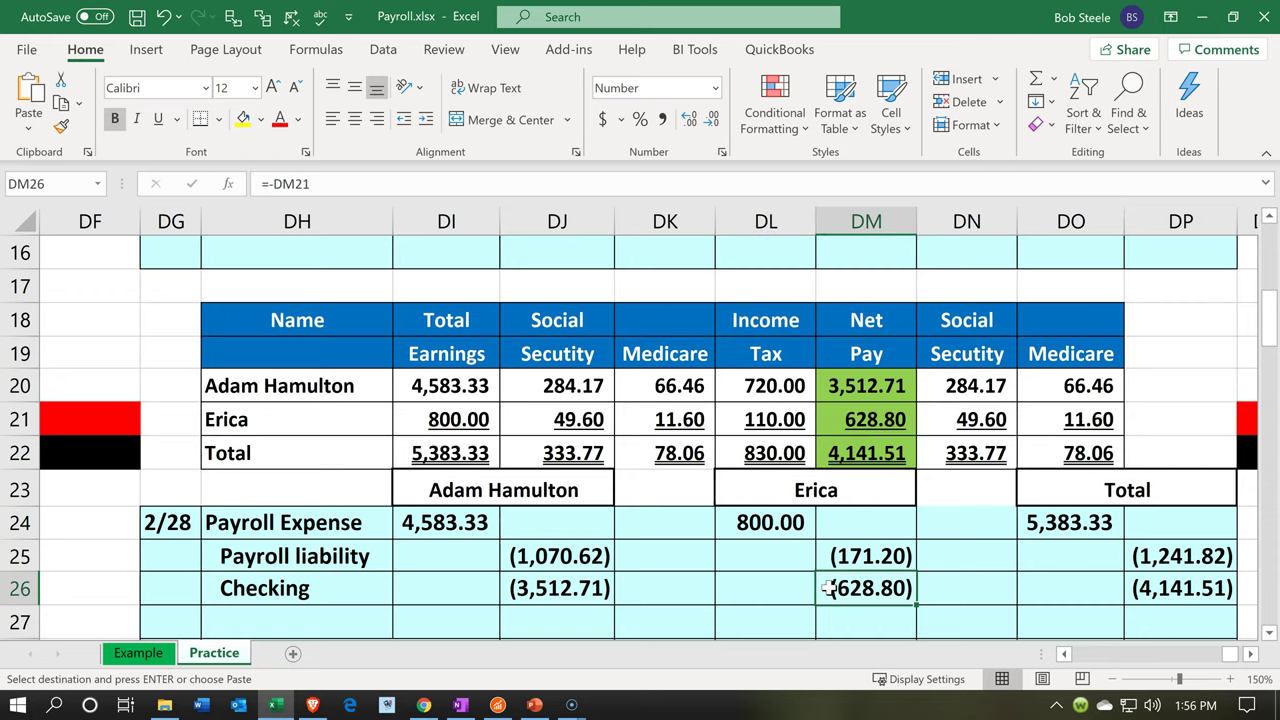
pyautogui.scroll(-1, 828, 589)
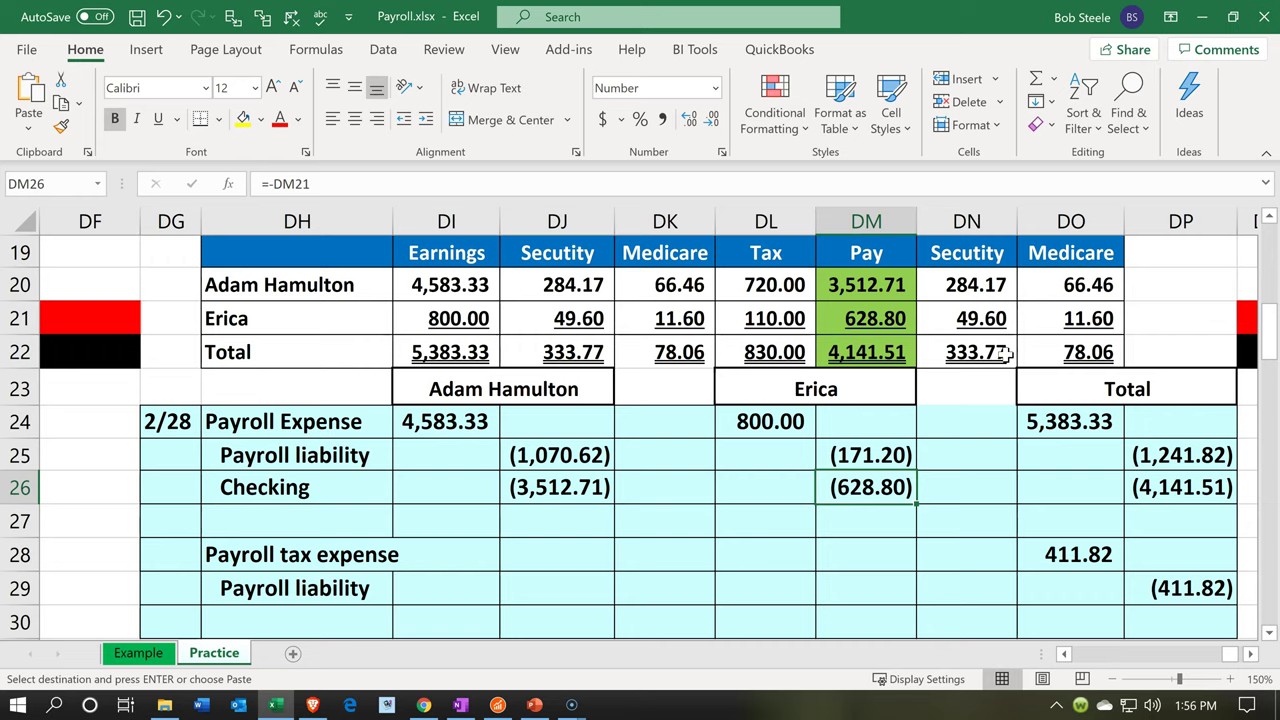
pyautogui.click(1056, 545)
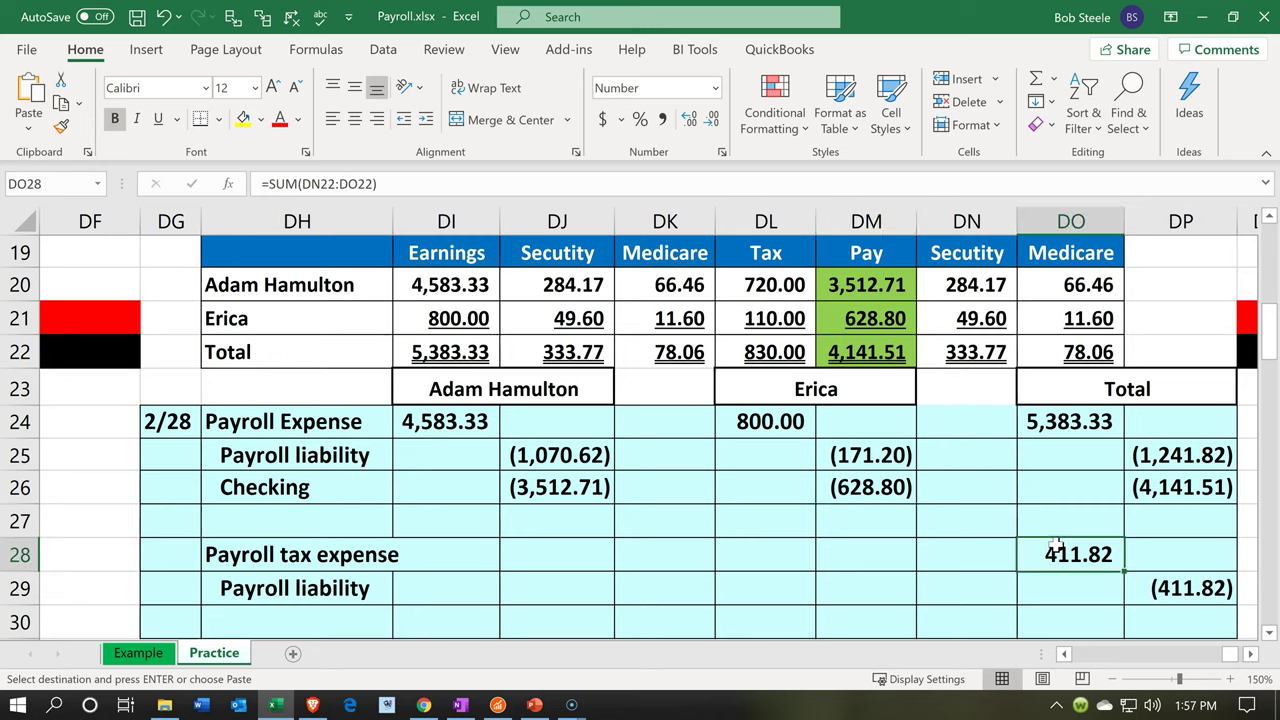
pyautogui.click(1140, 581)
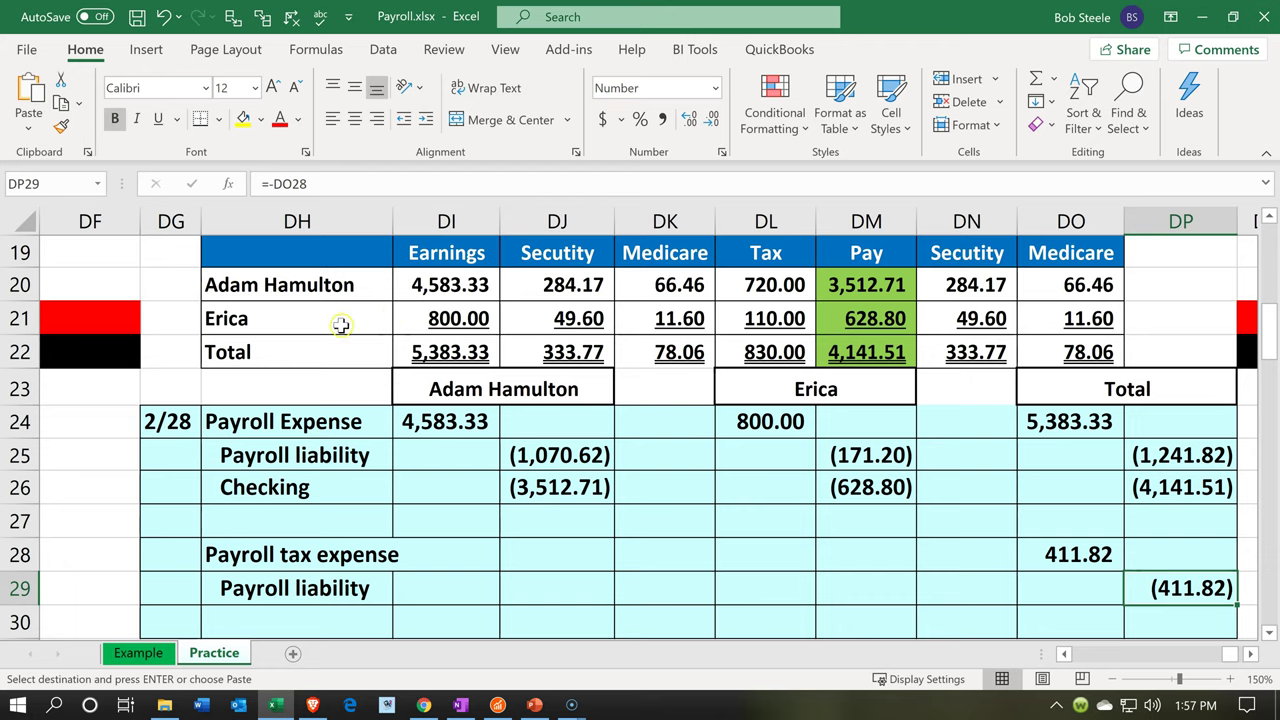
pyautogui.click(329, 286)
pyautogui.press('Down')
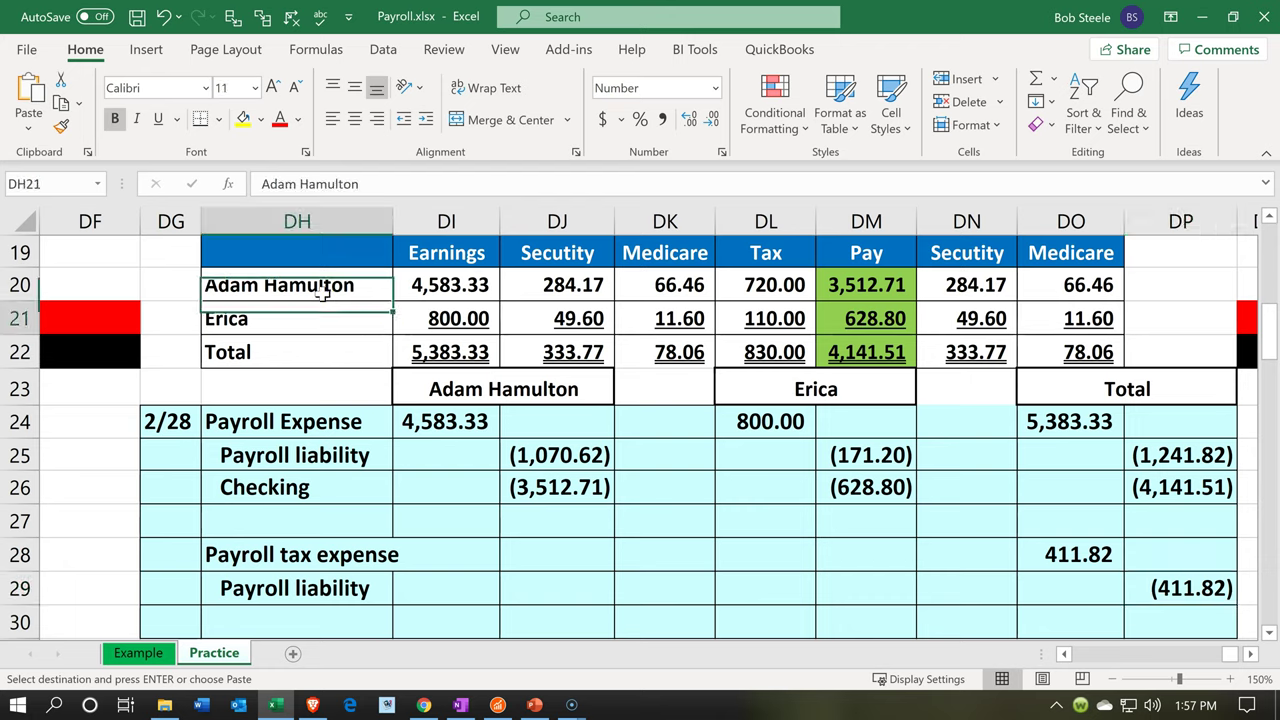
pyautogui.click(436, 396)
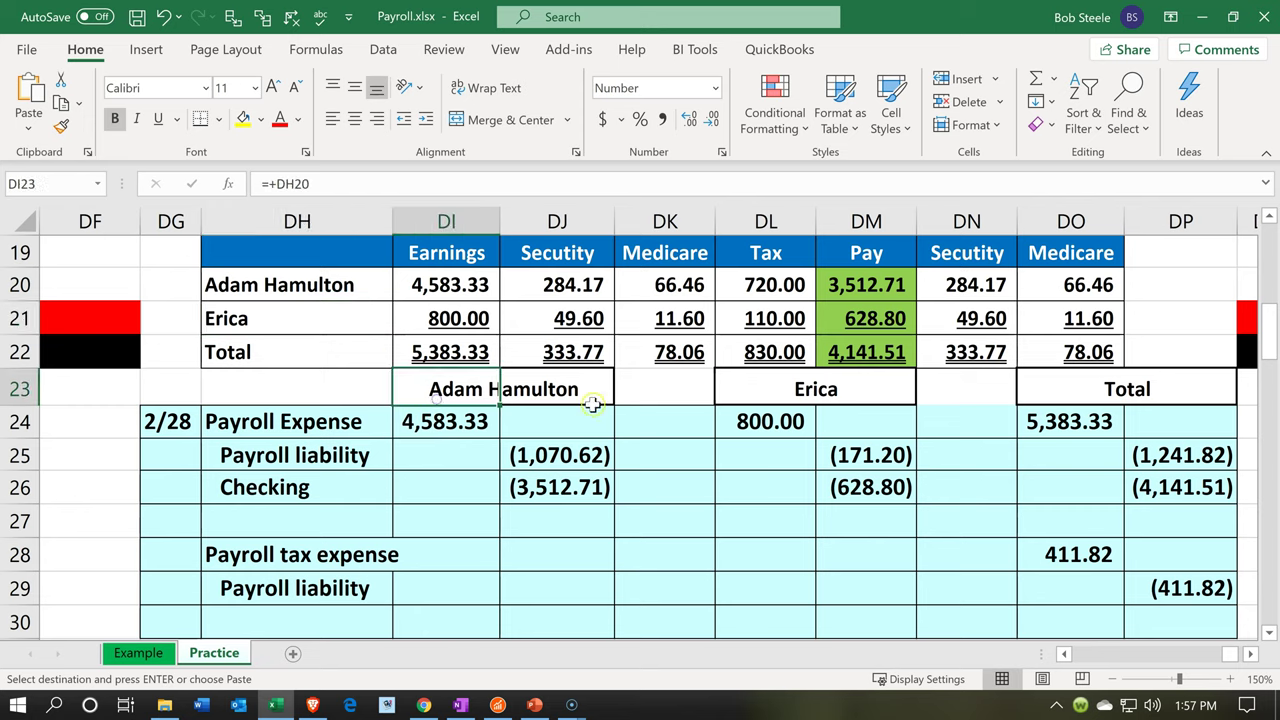
pyautogui.click(749, 388)
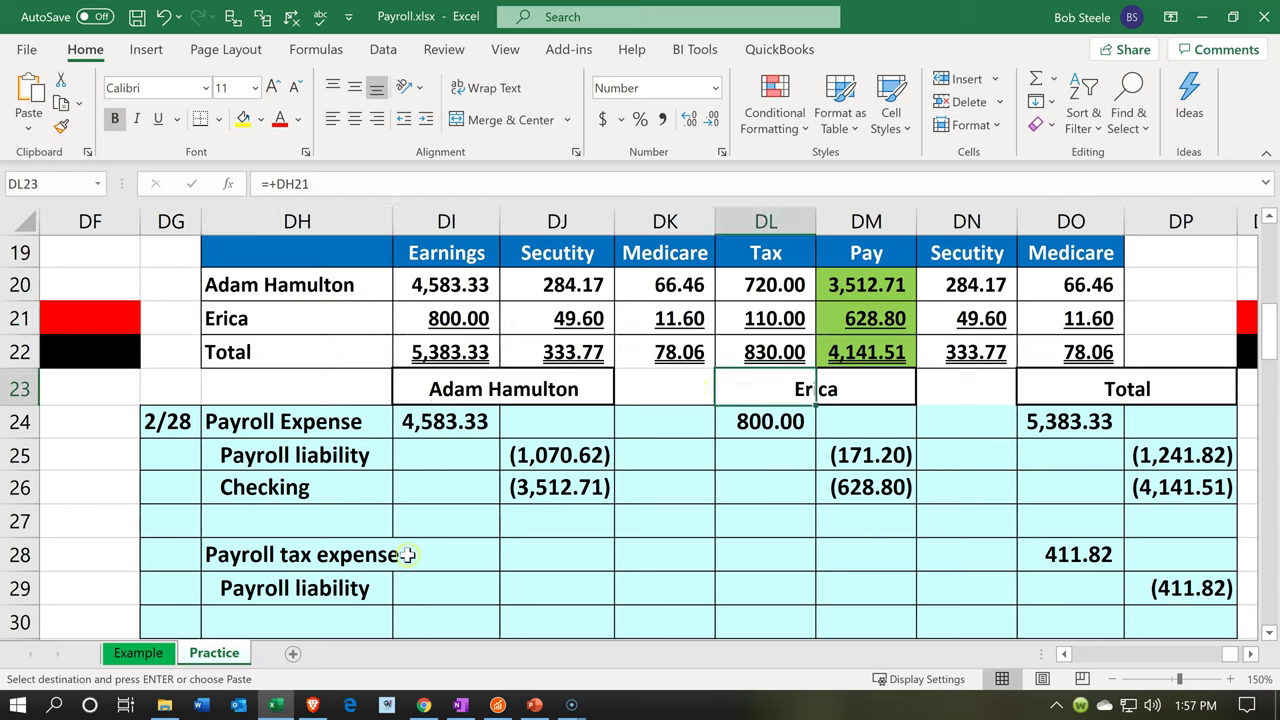
pyautogui.moveTo(357, 551); pyautogui.dragTo(345, 588)
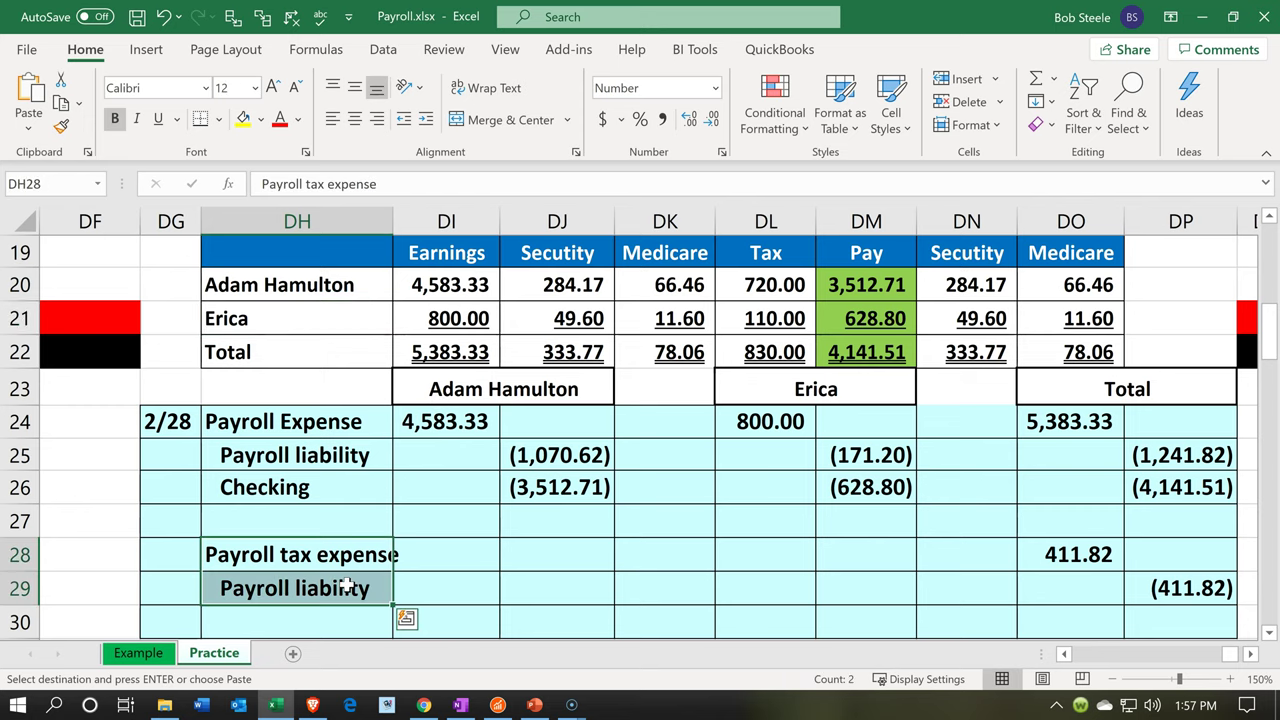
pyautogui.click(505, 708)
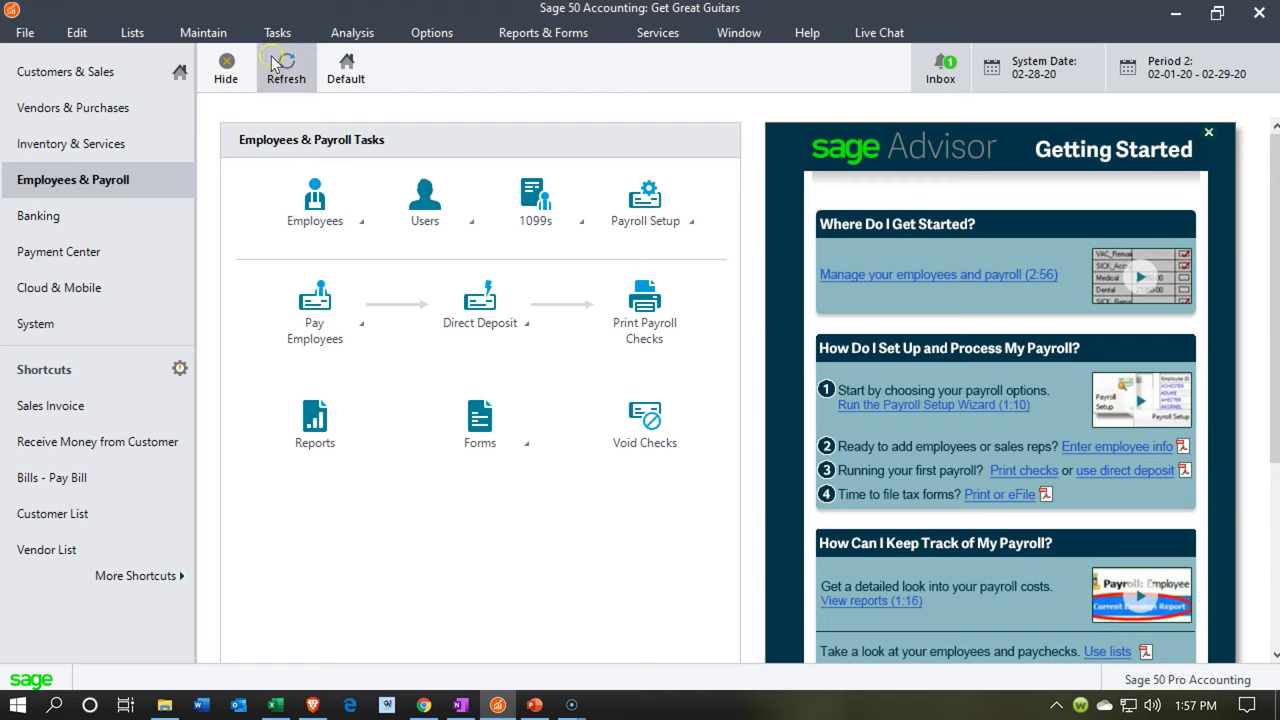
# Step: Go to Vendors & Purchases and choose New Check under Write Checks
pyautogui.click(277, 33)
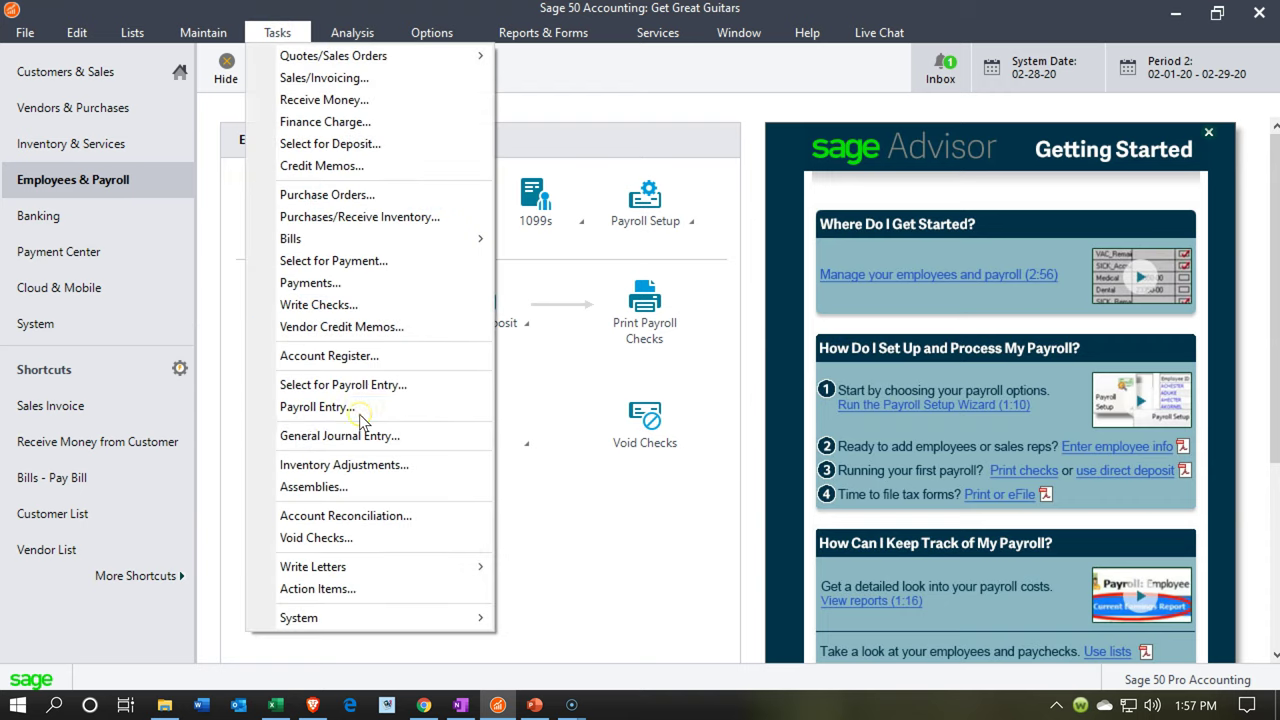
pyautogui.click(232, 302)
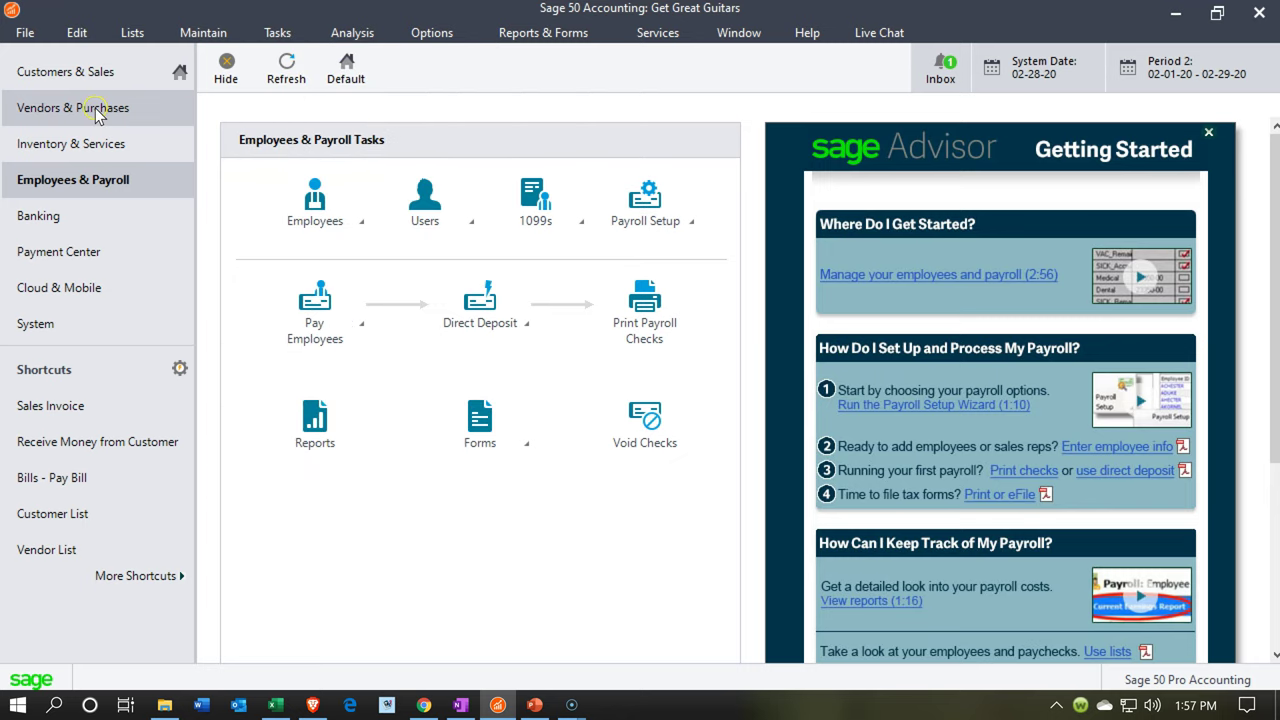
pyautogui.click(98, 112)
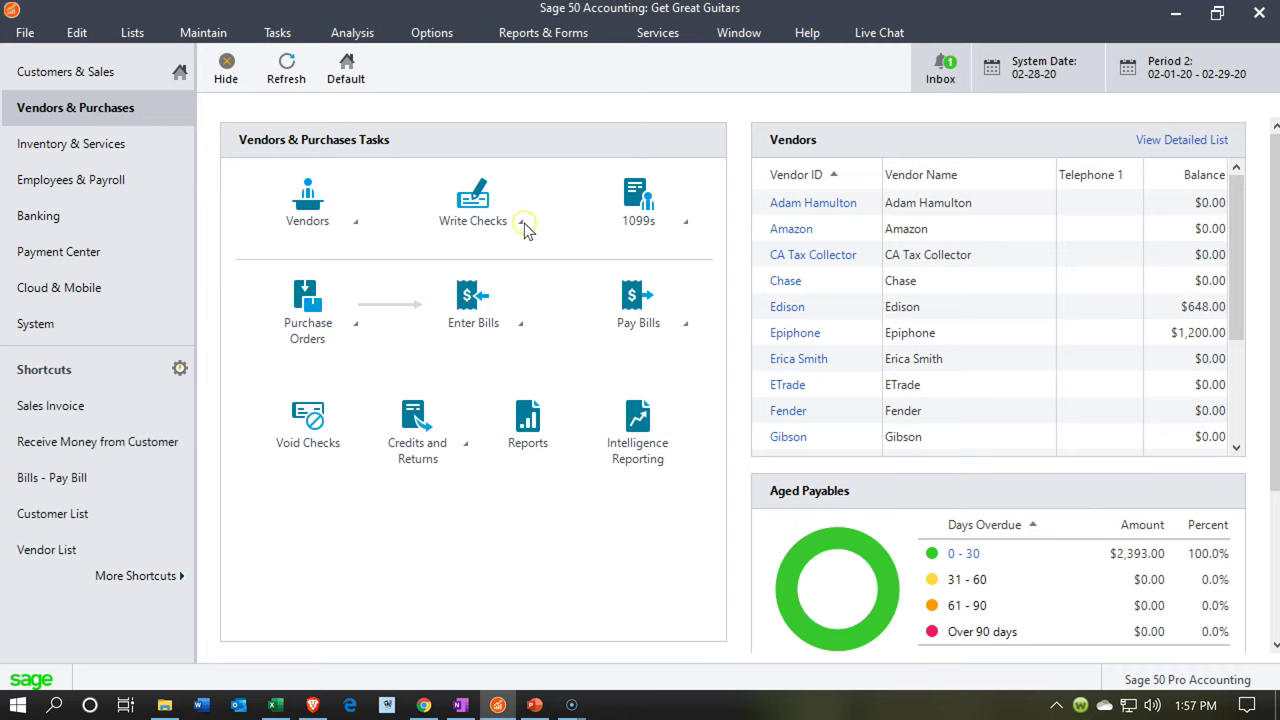
pyautogui.click(520, 222)
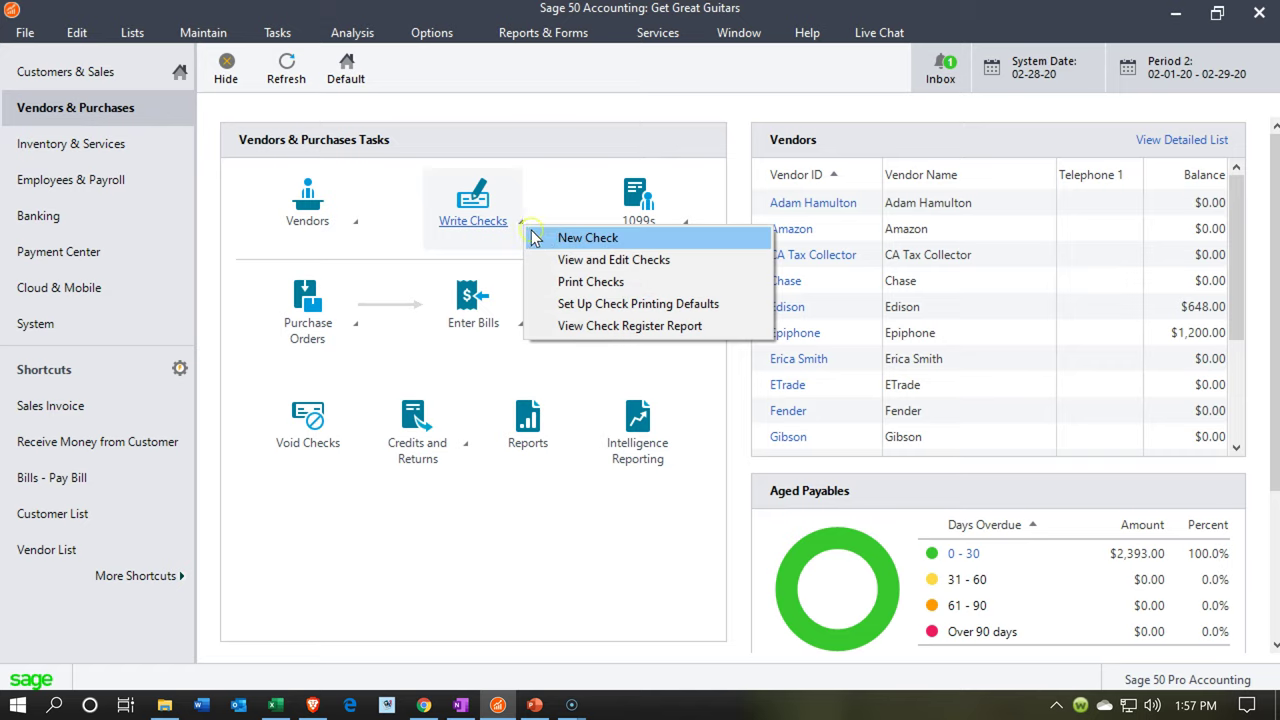
pyautogui.click(540, 240)
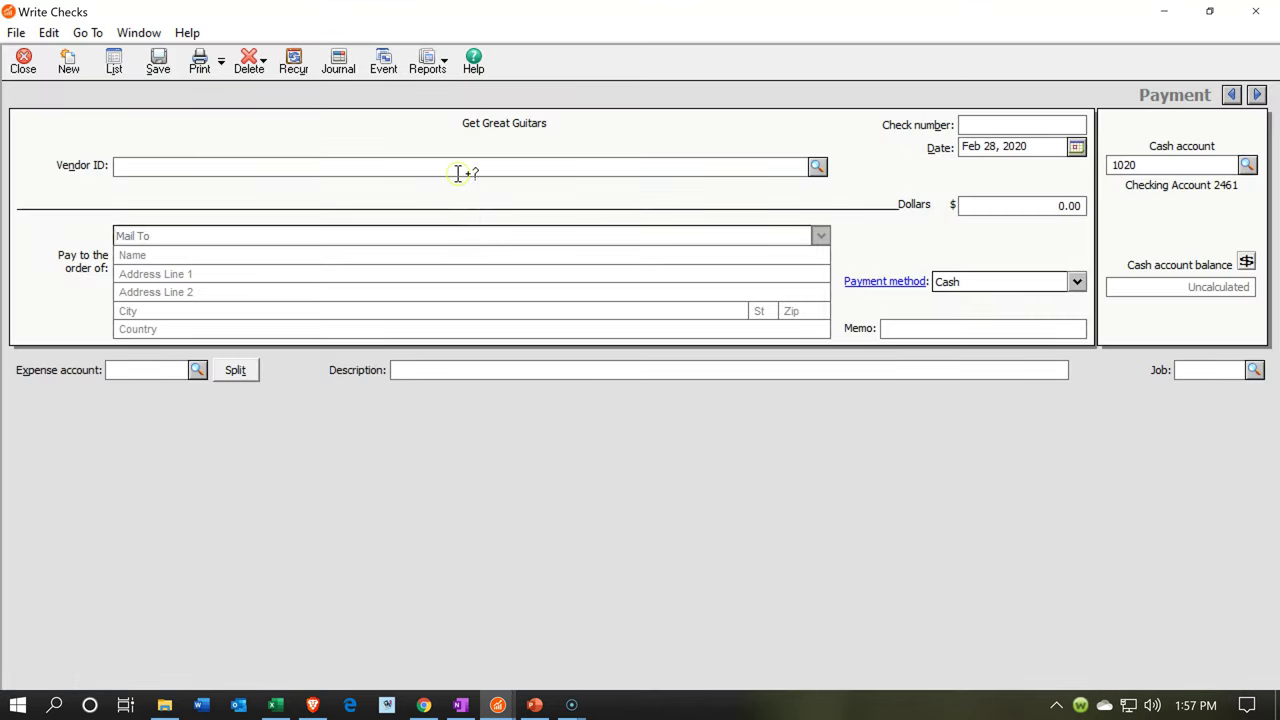
# Step: Choose the employee as vendor, enter check number 64484, and keep the Feb 28, 2020 date
pyautogui.write('adam Hamulton')
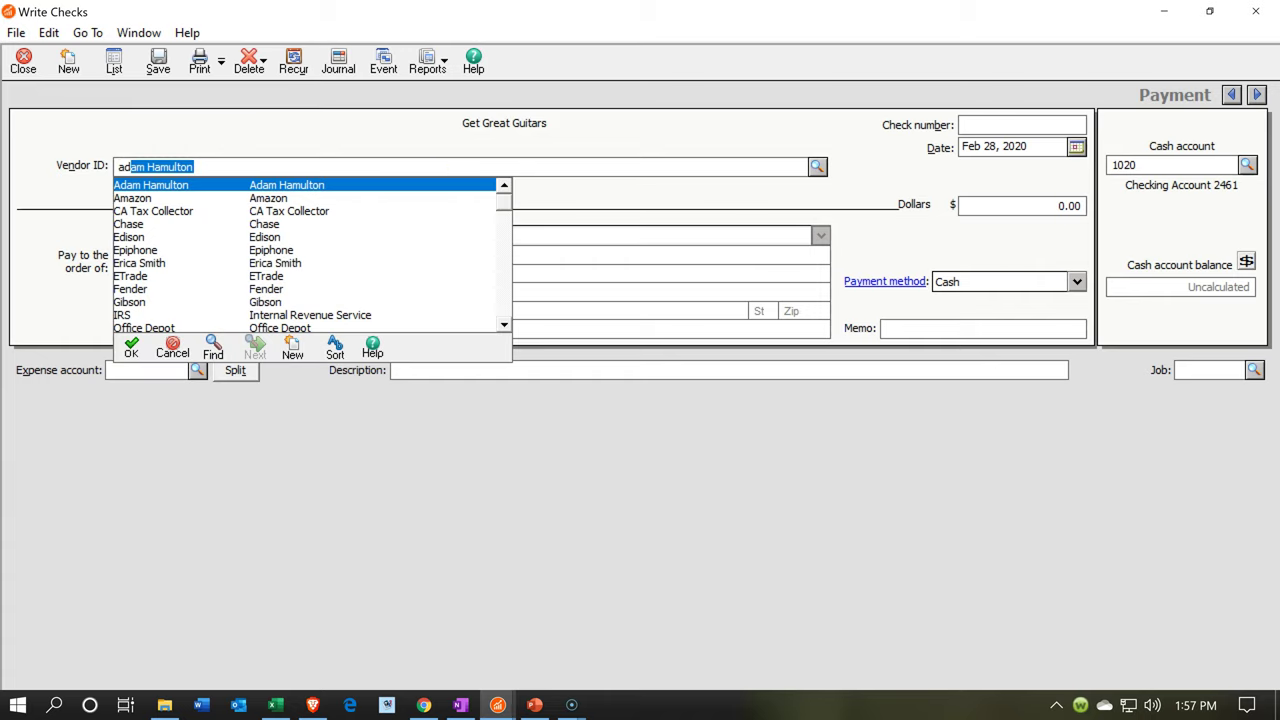
pyautogui.press('Tab')
pyautogui.press('Tab')
pyautogui.press('Tab')
pyautogui.press('Tab')
pyautogui.press('Tab')
pyautogui.press('Tab')
pyautogui.press('Tab')
pyautogui.press('Tab')
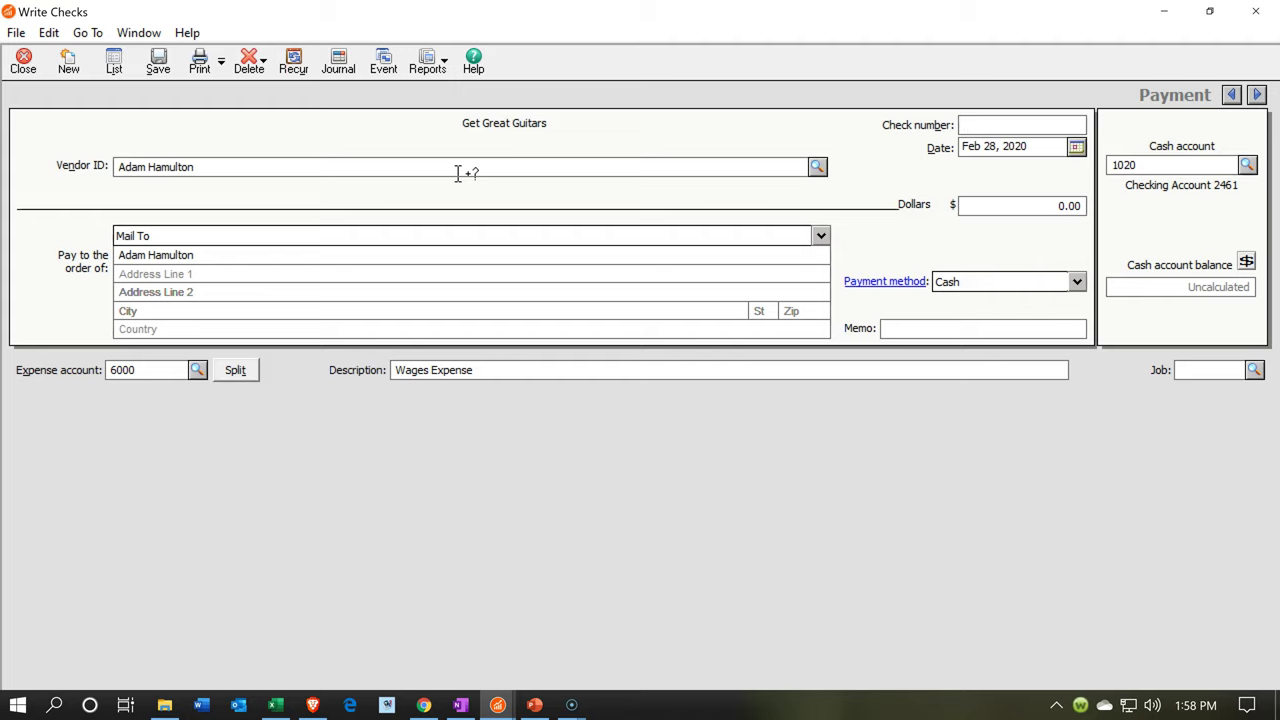
pyautogui.write('64484')
pyautogui.press('Tab')
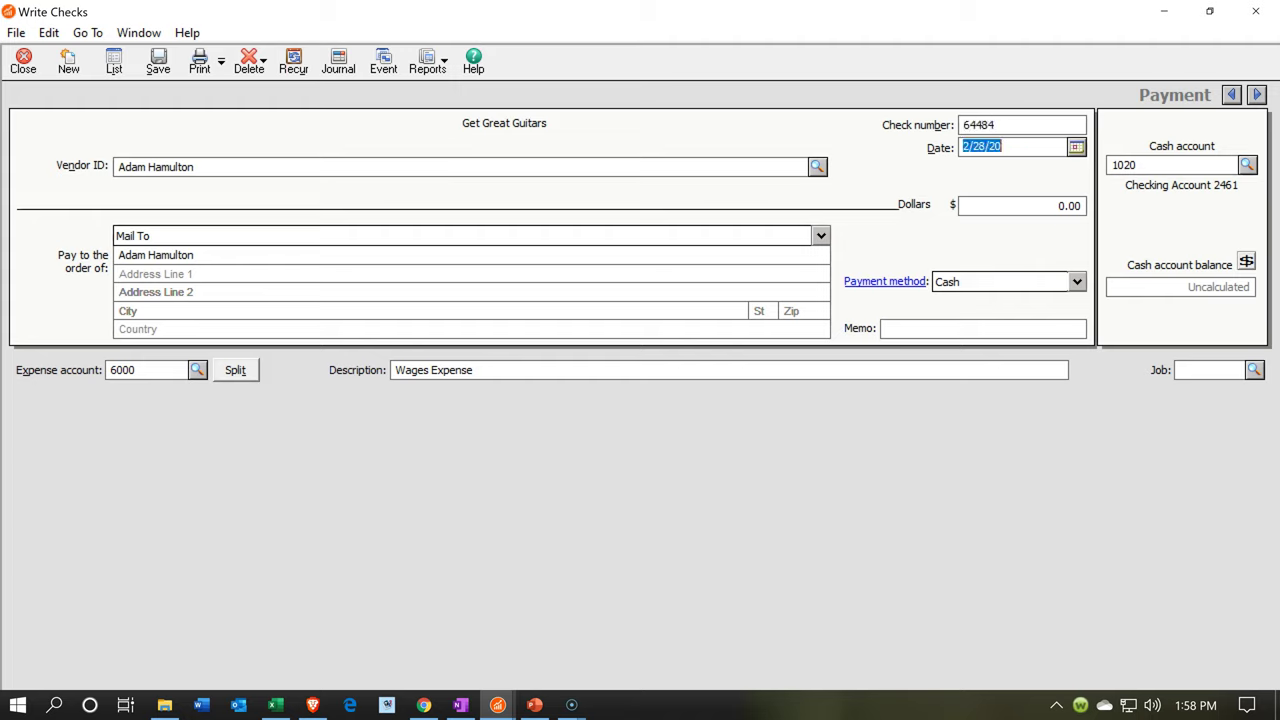
pyautogui.press('Tab')
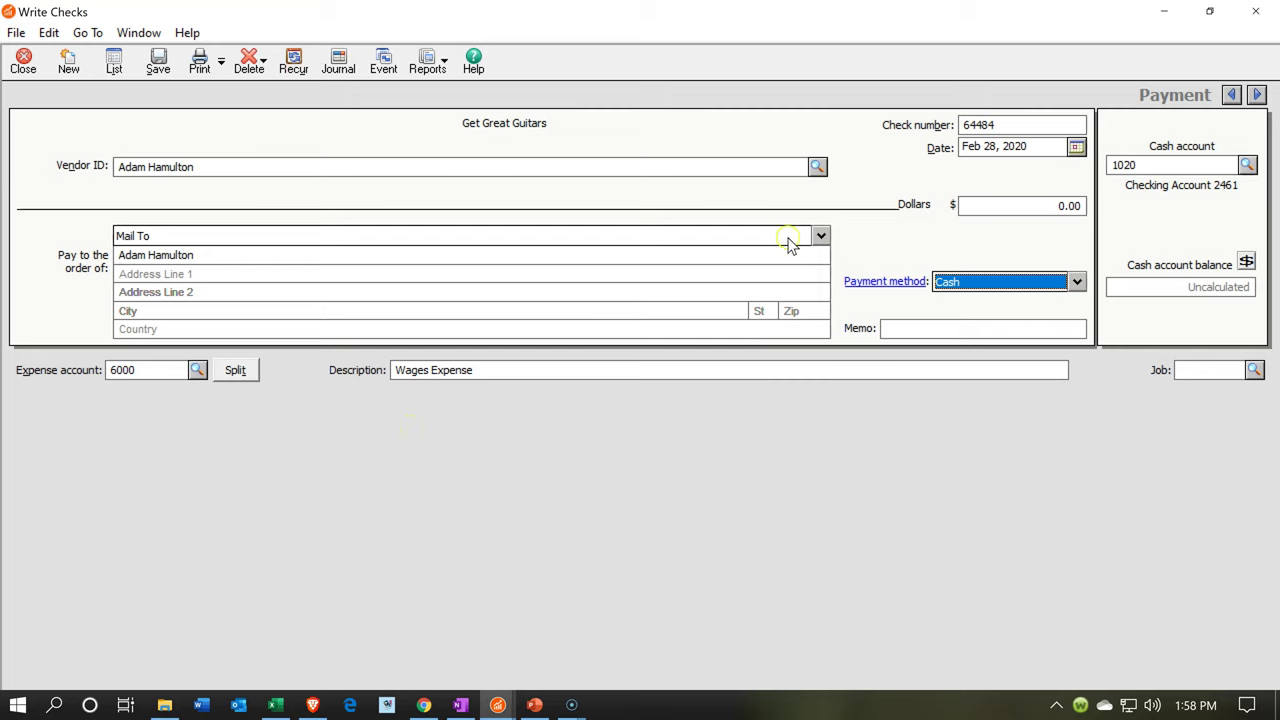
# Step: Enter the 3,512.71 net pay from Excel cell DM20 as the amount and open Split
pyautogui.click(1023, 205)
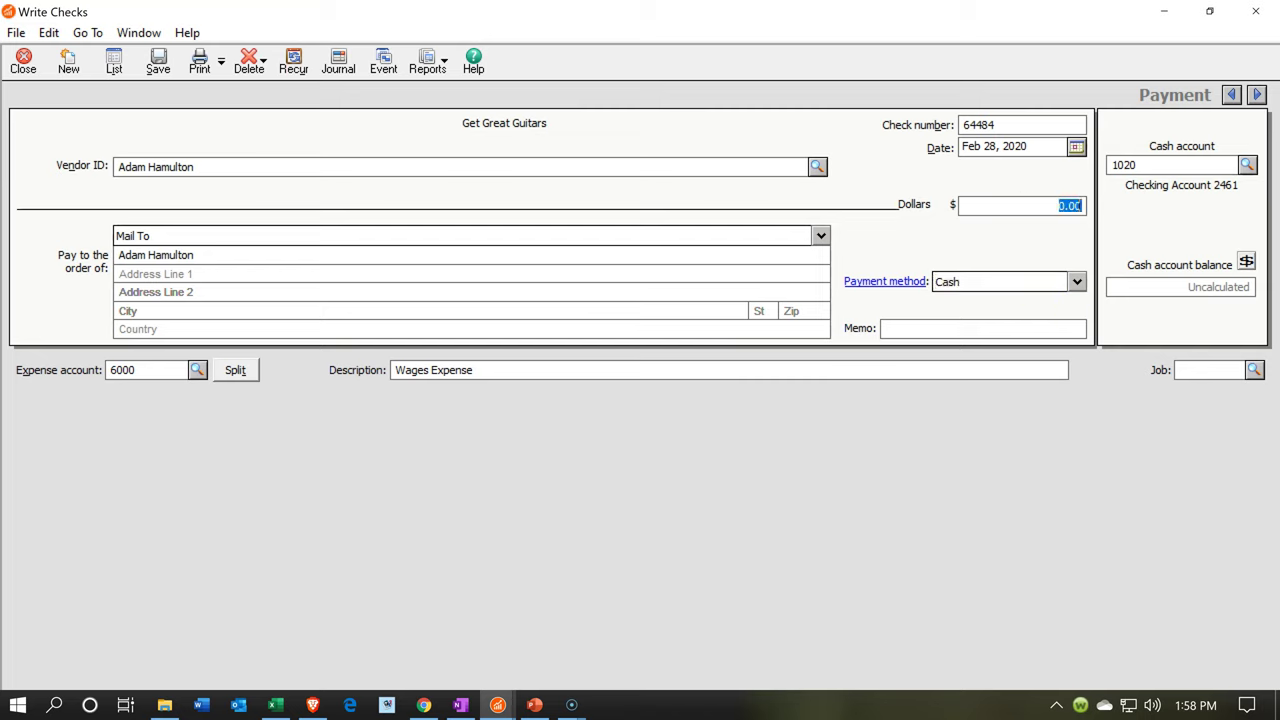
pyautogui.click(275, 705)
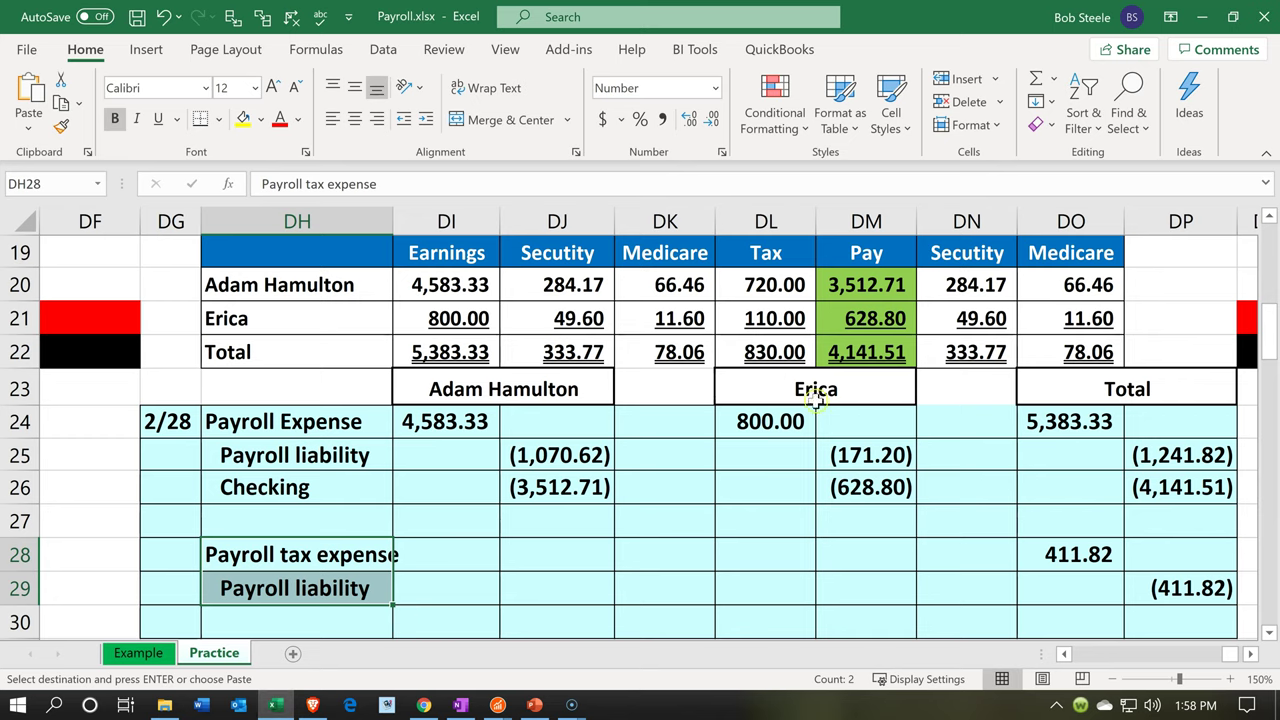
pyautogui.click(866, 285)
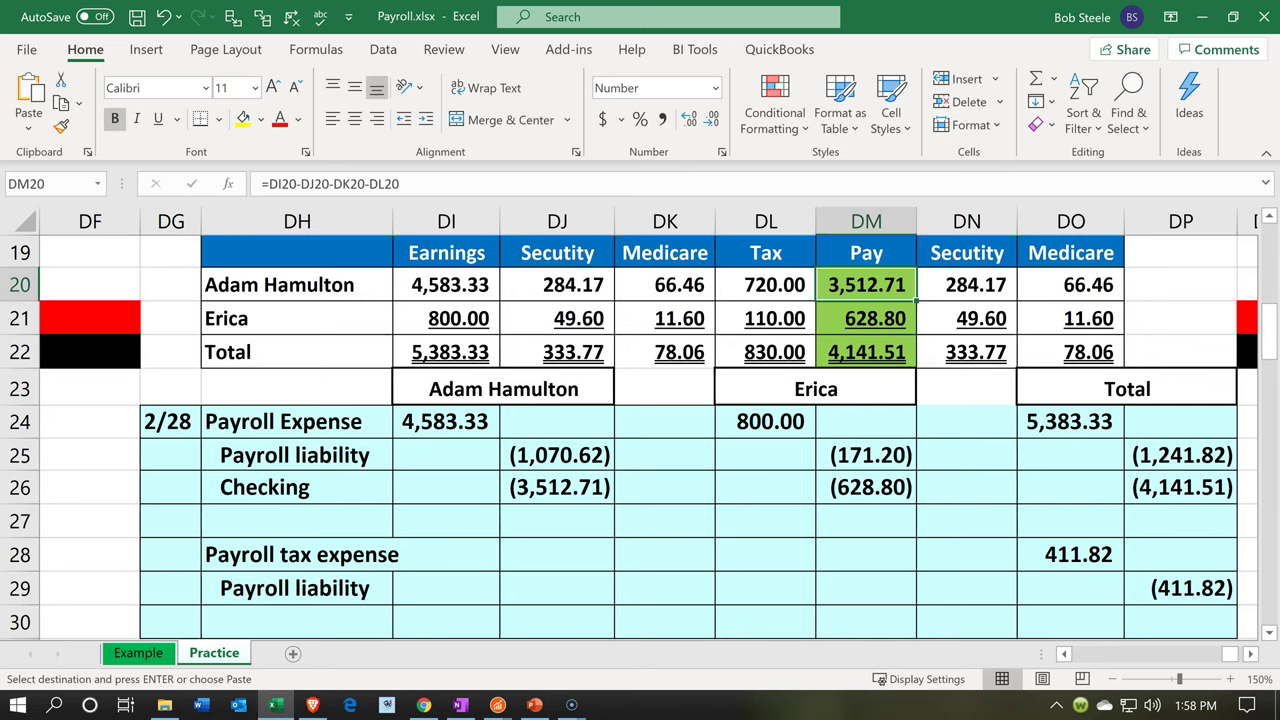
pyautogui.click(283, 707)
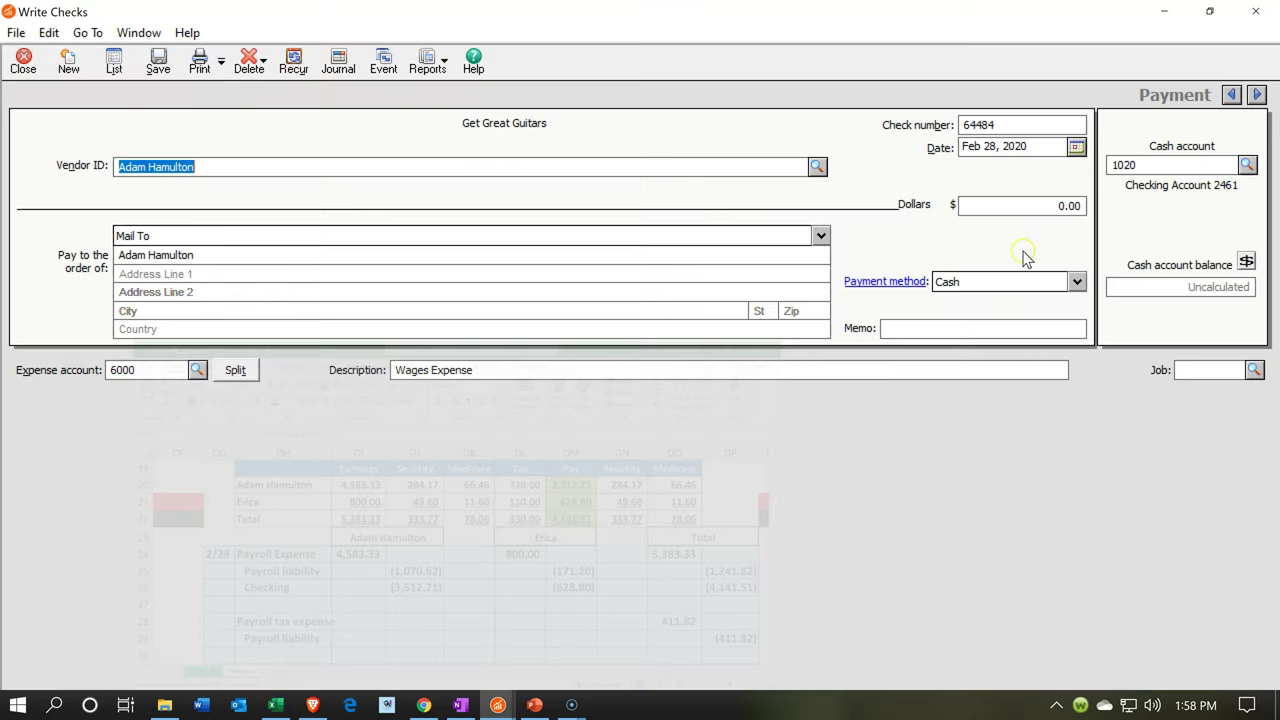
pyautogui.click(1043, 205)
pyautogui.write('3,512.7')
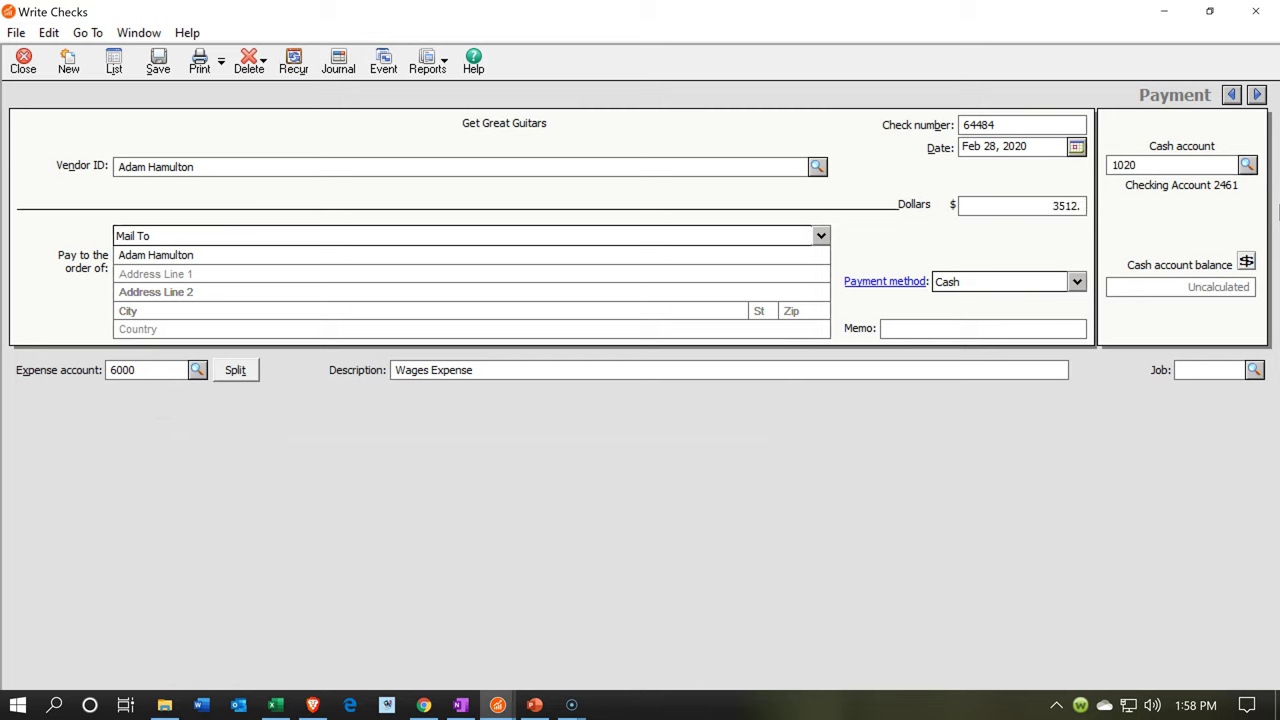
pyautogui.write('1')
pyautogui.press('Tab')
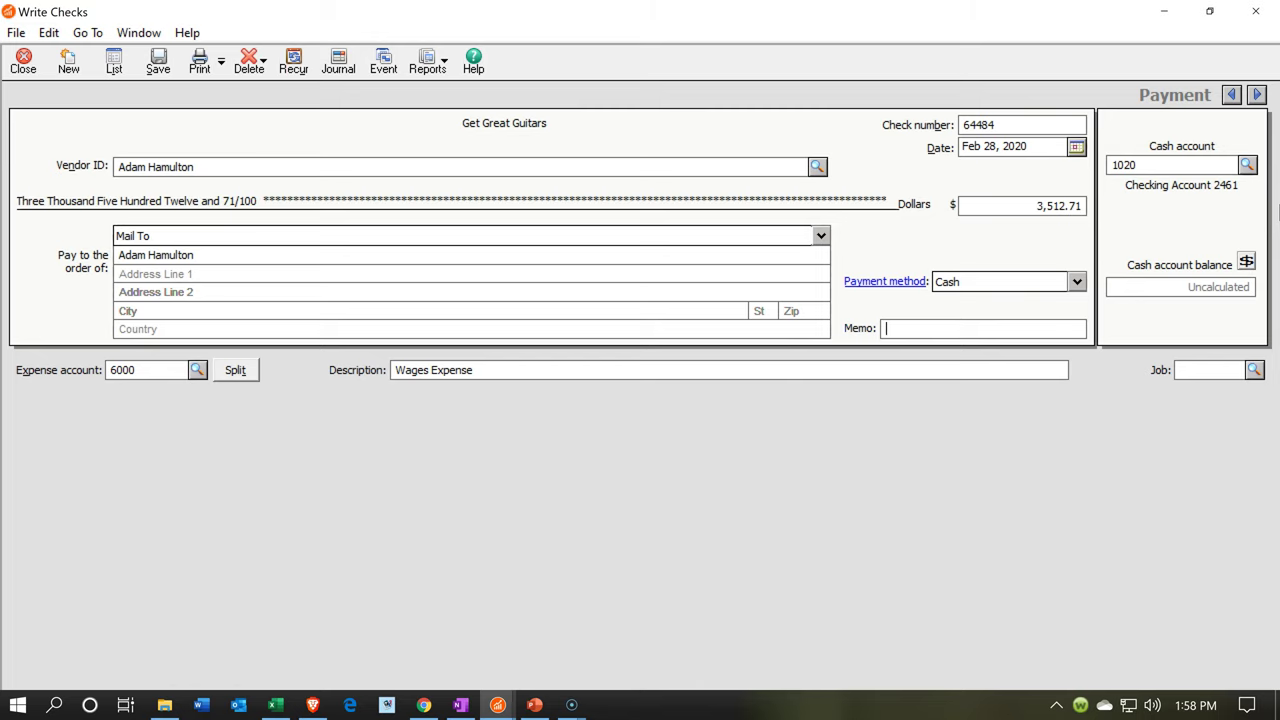
pyautogui.click(239, 370)
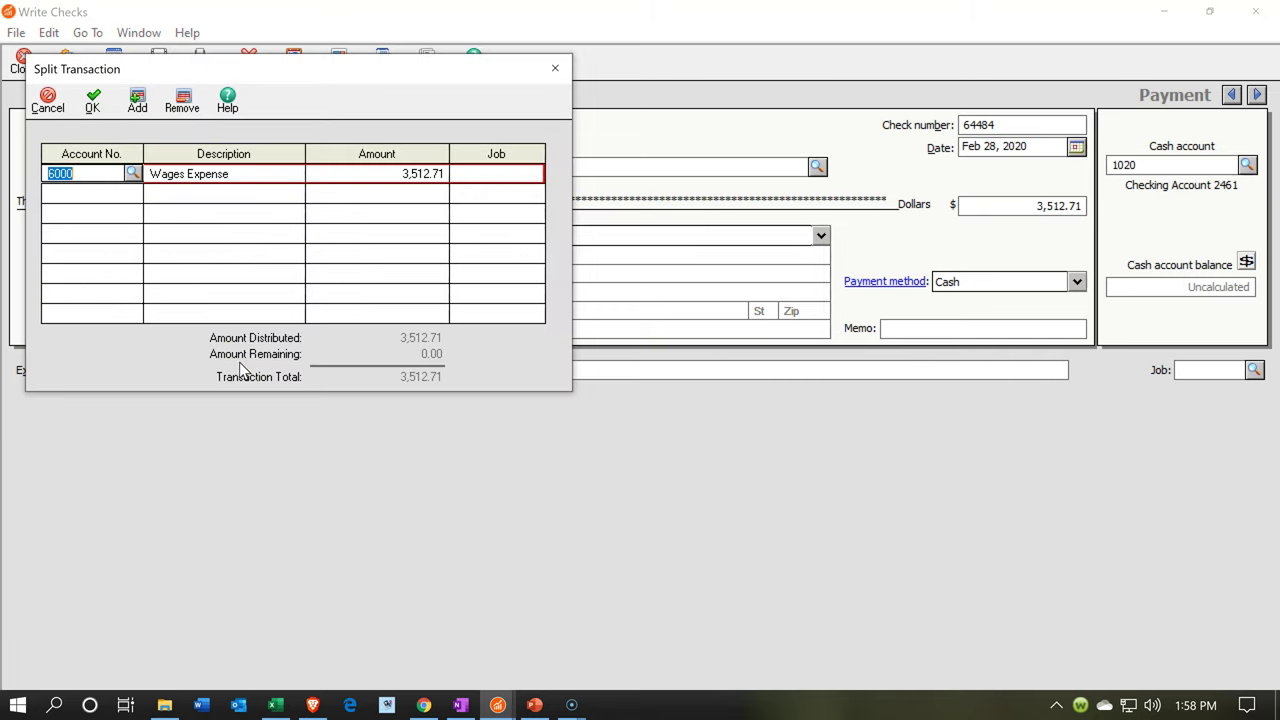
# Step: Change the first split line's Wages Expense amount to 4,583.33
pyautogui.click(278, 705)
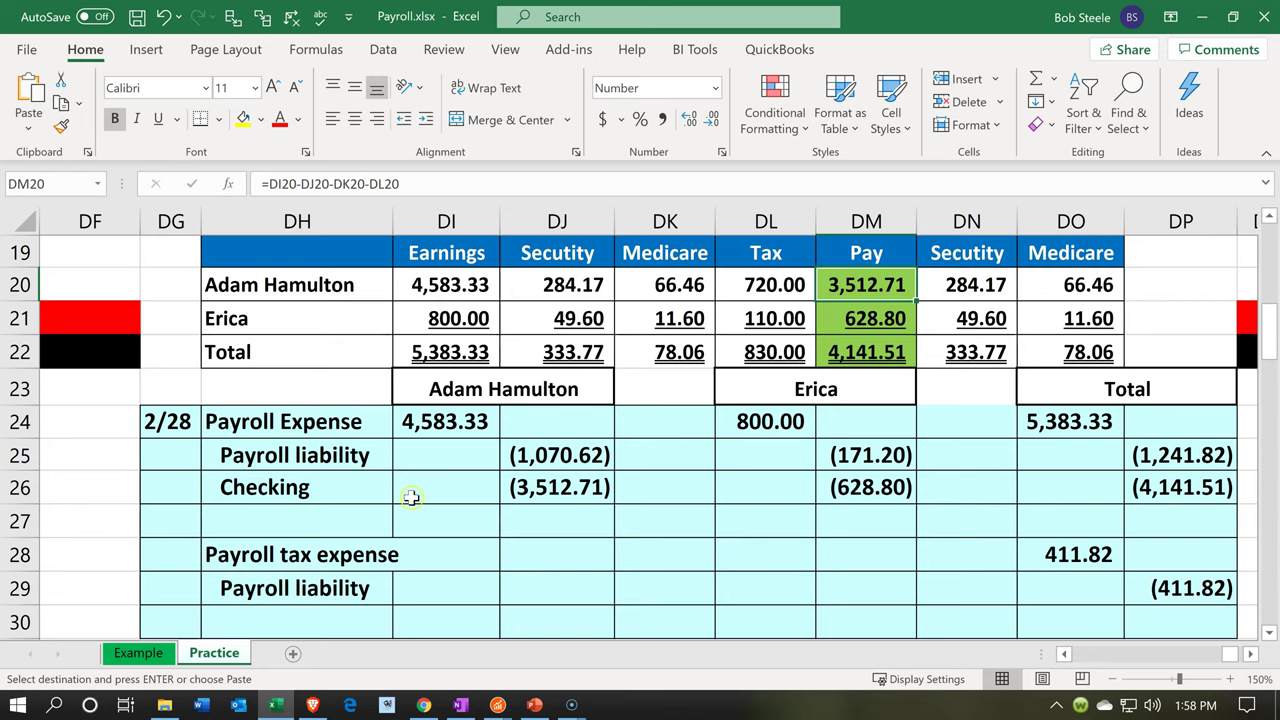
pyautogui.click(277, 697)
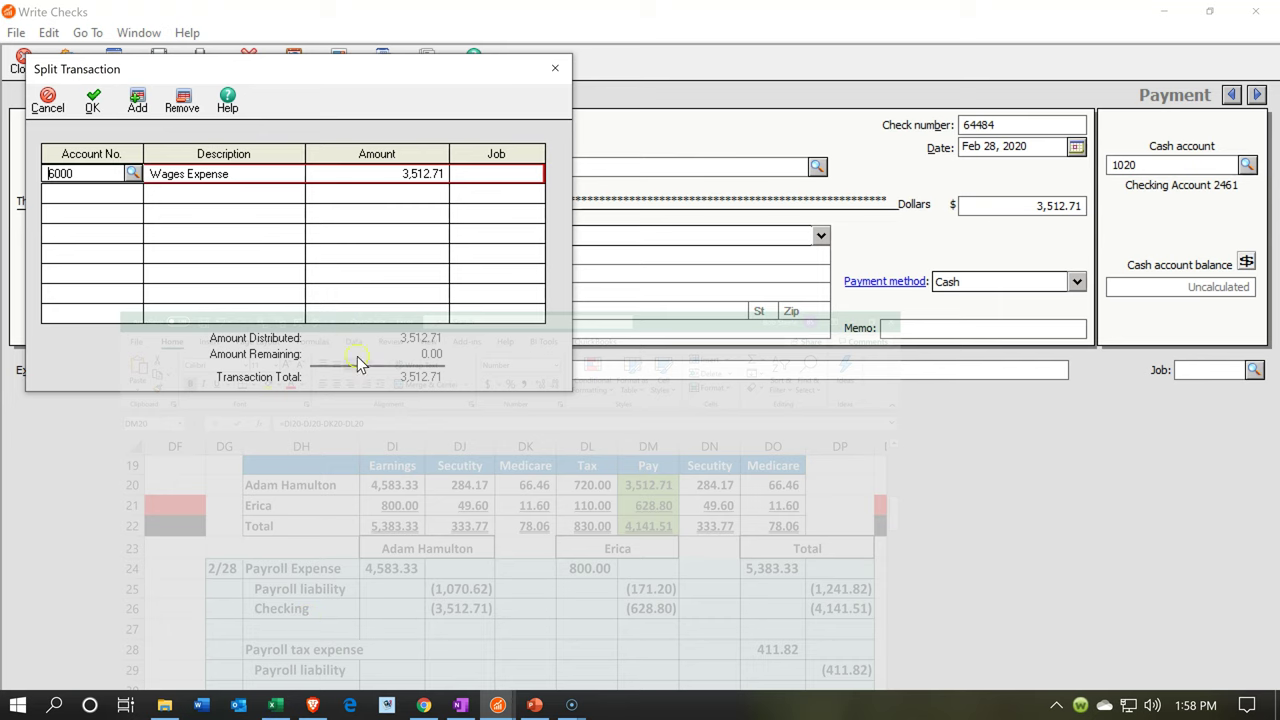
pyautogui.click(388, 172)
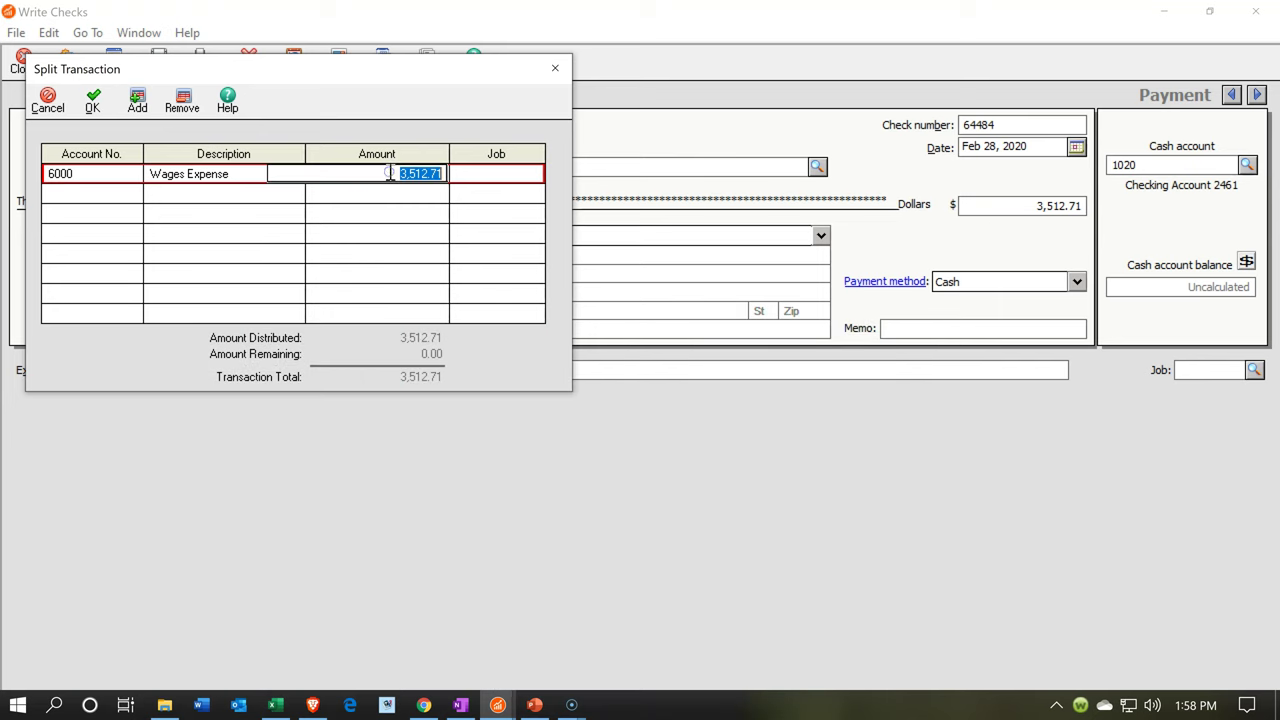
pyautogui.write('4583.33')
pyautogui.press('Tab')
pyautogui.press('Tab')
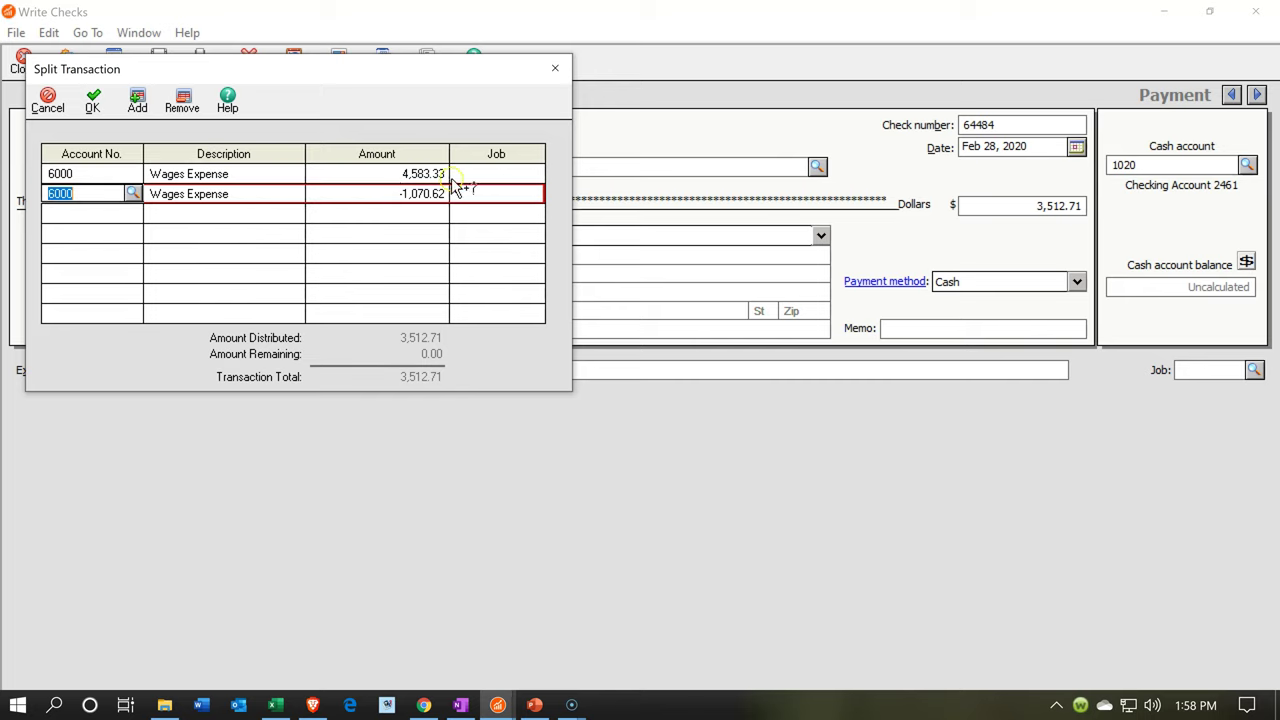
# Step: Assign line two to 2330 Federal Payroll Taxes Payable and confirm Excel's 1,070.62 withholding total
pyautogui.click(132, 193)
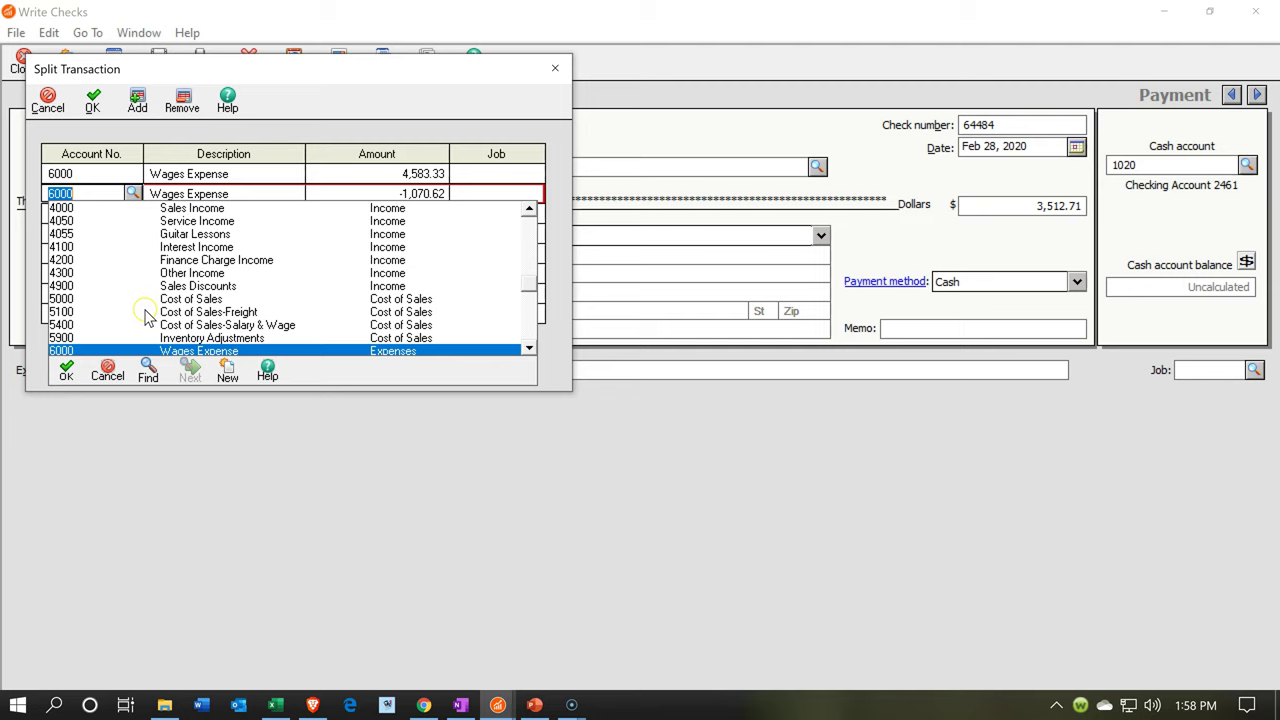
pyautogui.scroll(1, 147, 316)
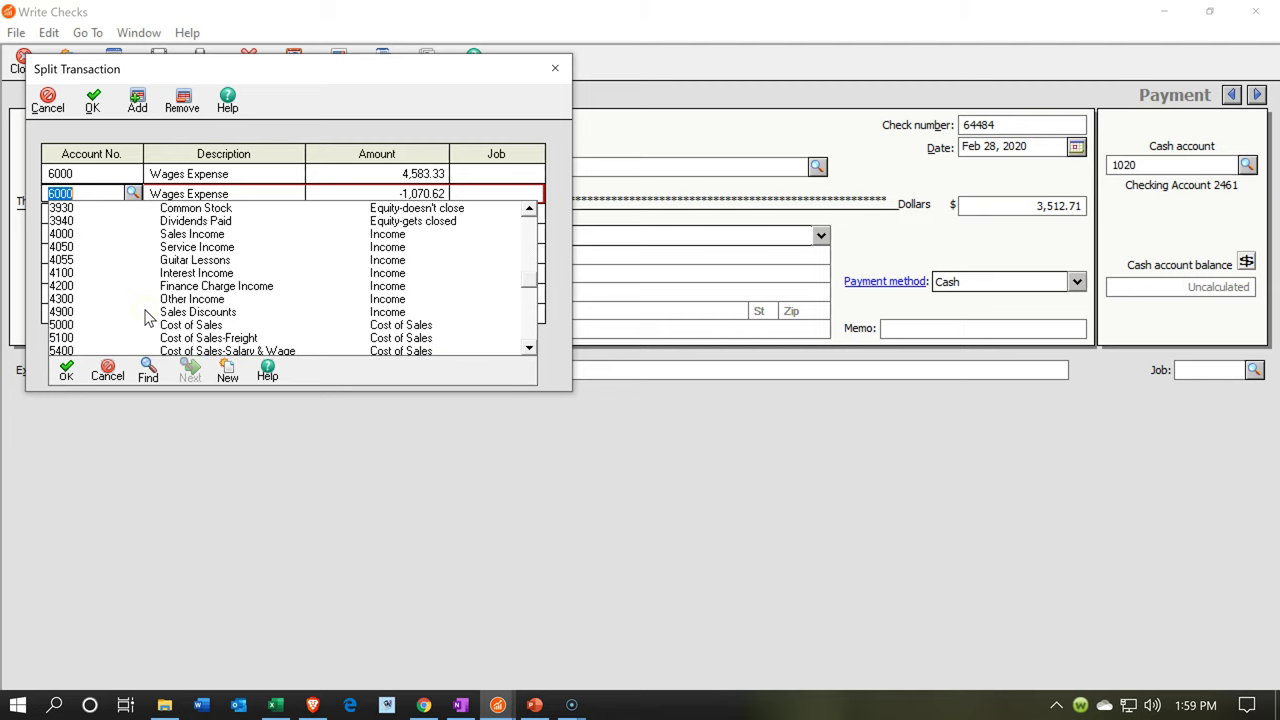
pyautogui.scroll(4, 147, 316)
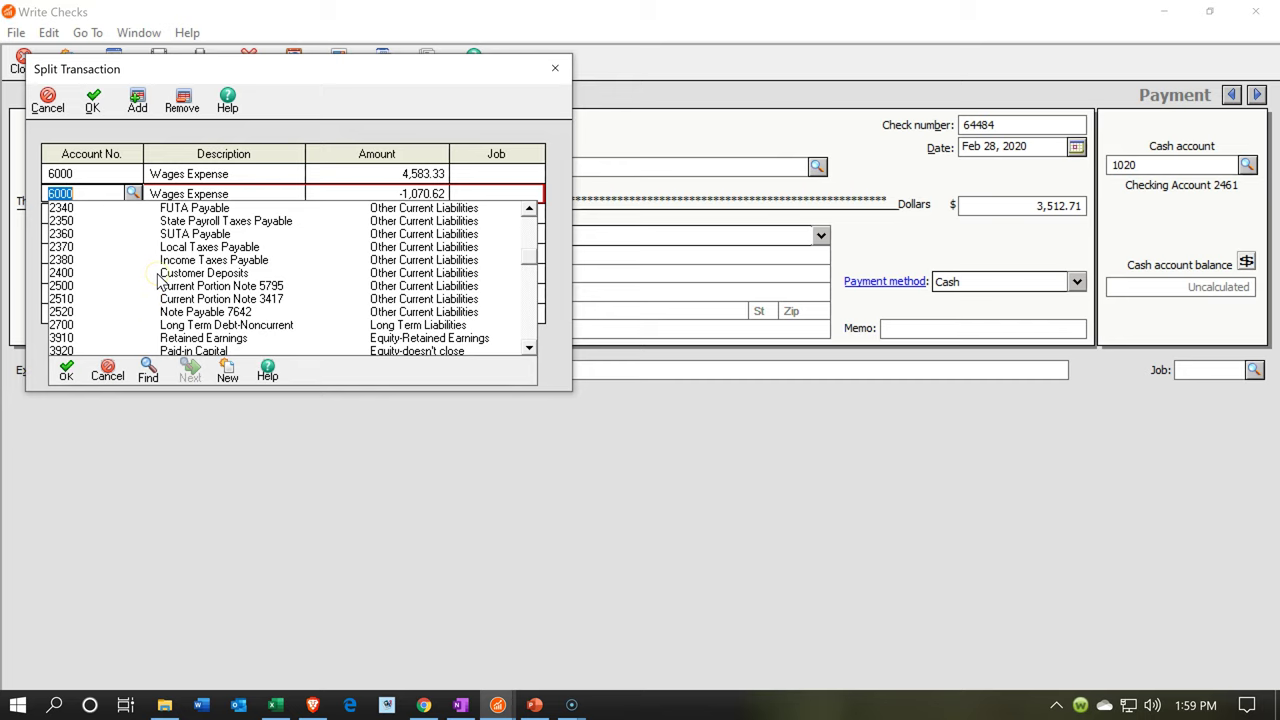
pyautogui.scroll(1, 158, 280)
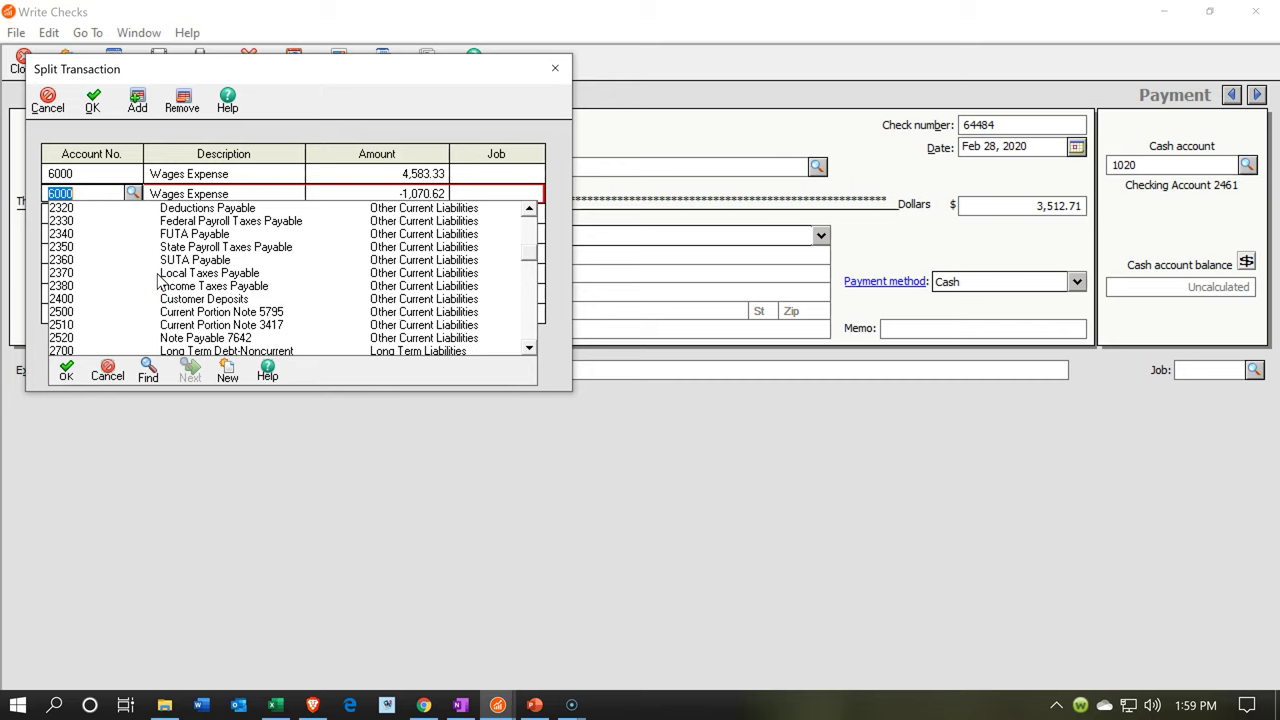
pyautogui.doubleClick(166, 217)
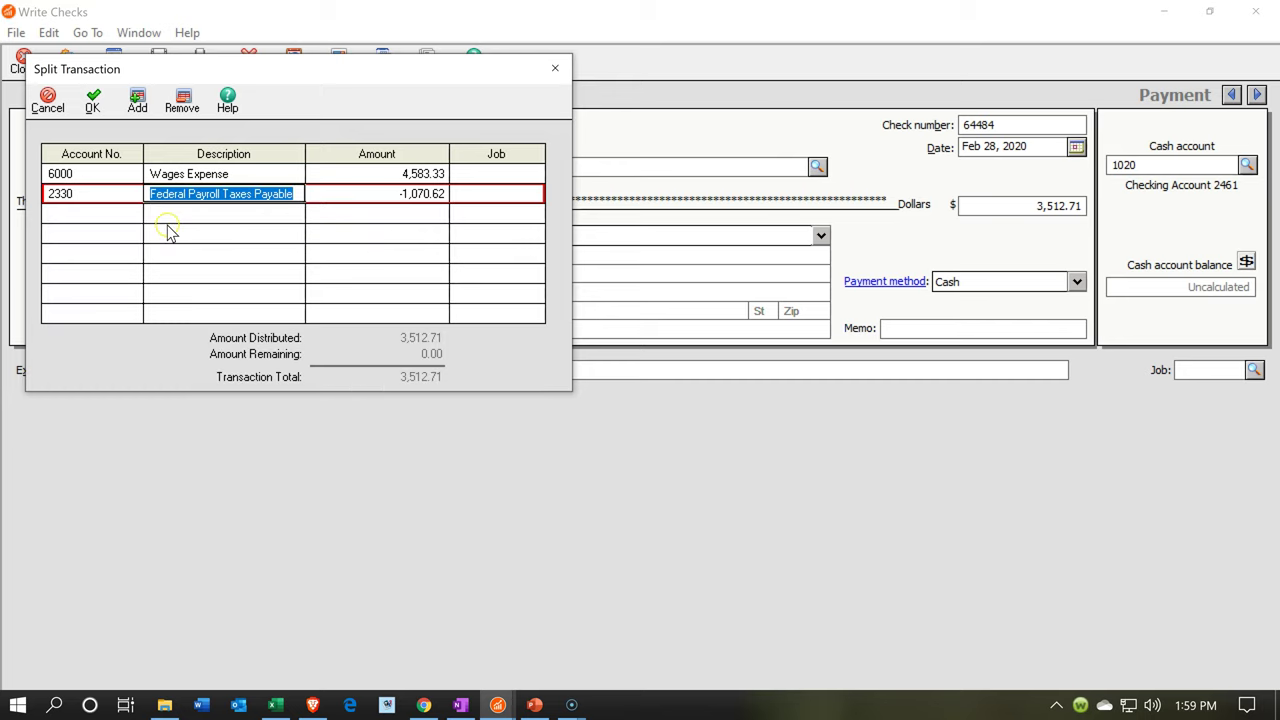
pyautogui.press('Tab')
pyautogui.press('Tab')
pyautogui.press('Tab')
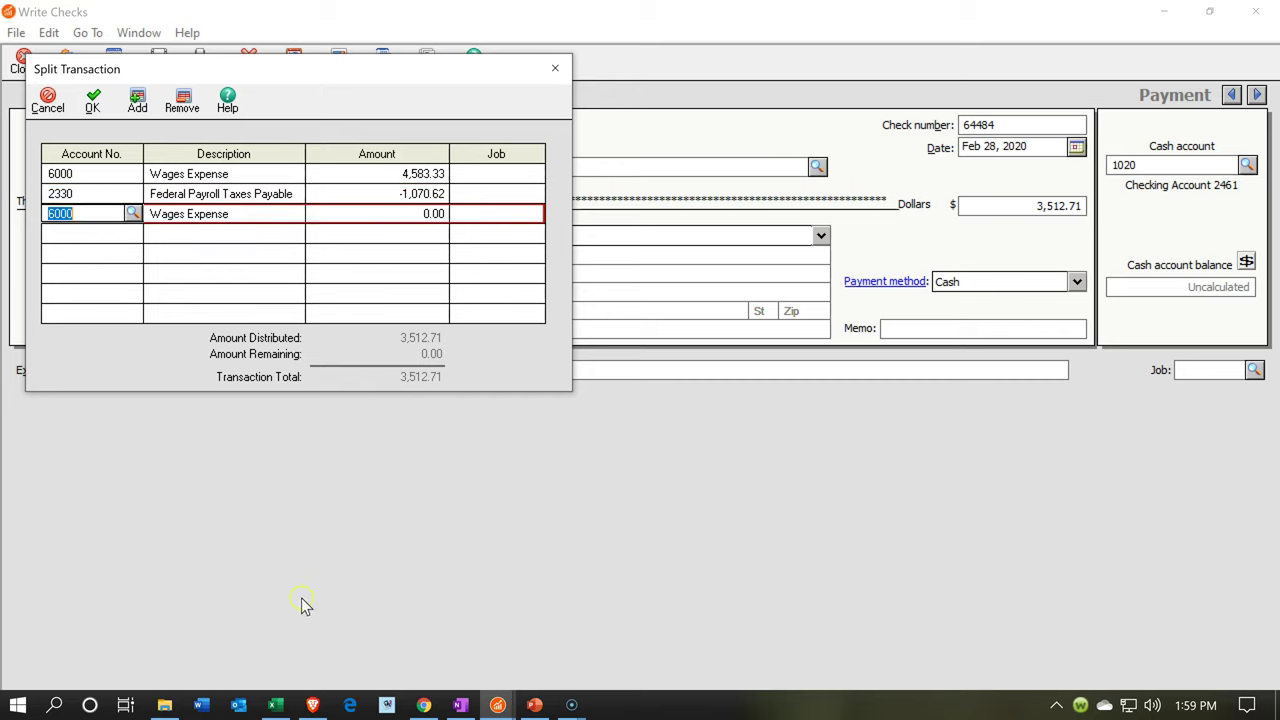
pyautogui.click(275, 705)
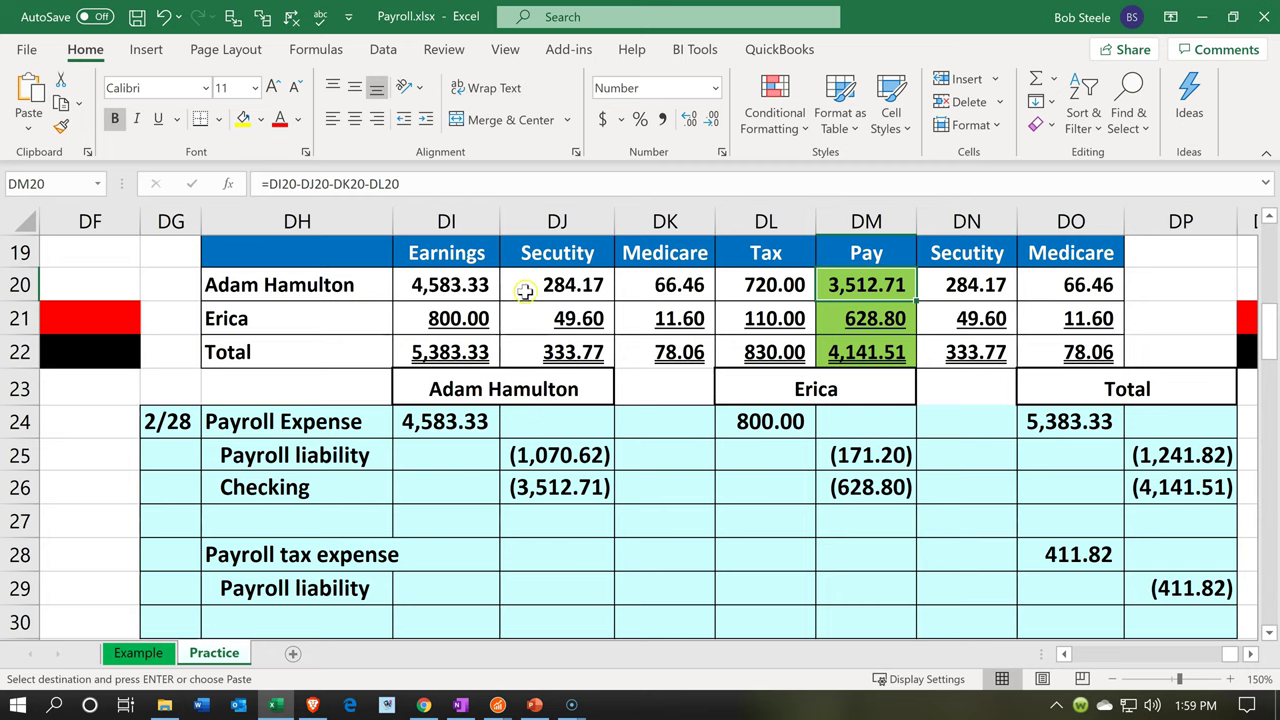
pyautogui.moveTo(524, 291); pyautogui.dragTo(757, 274)
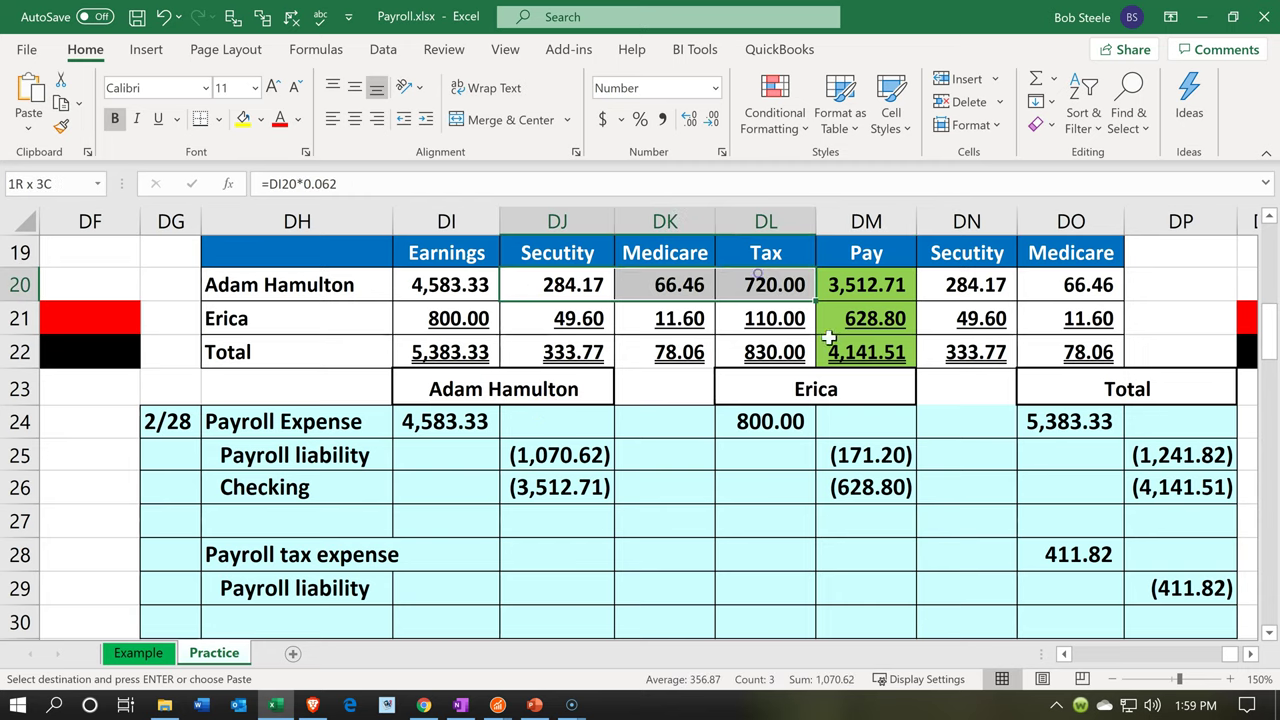
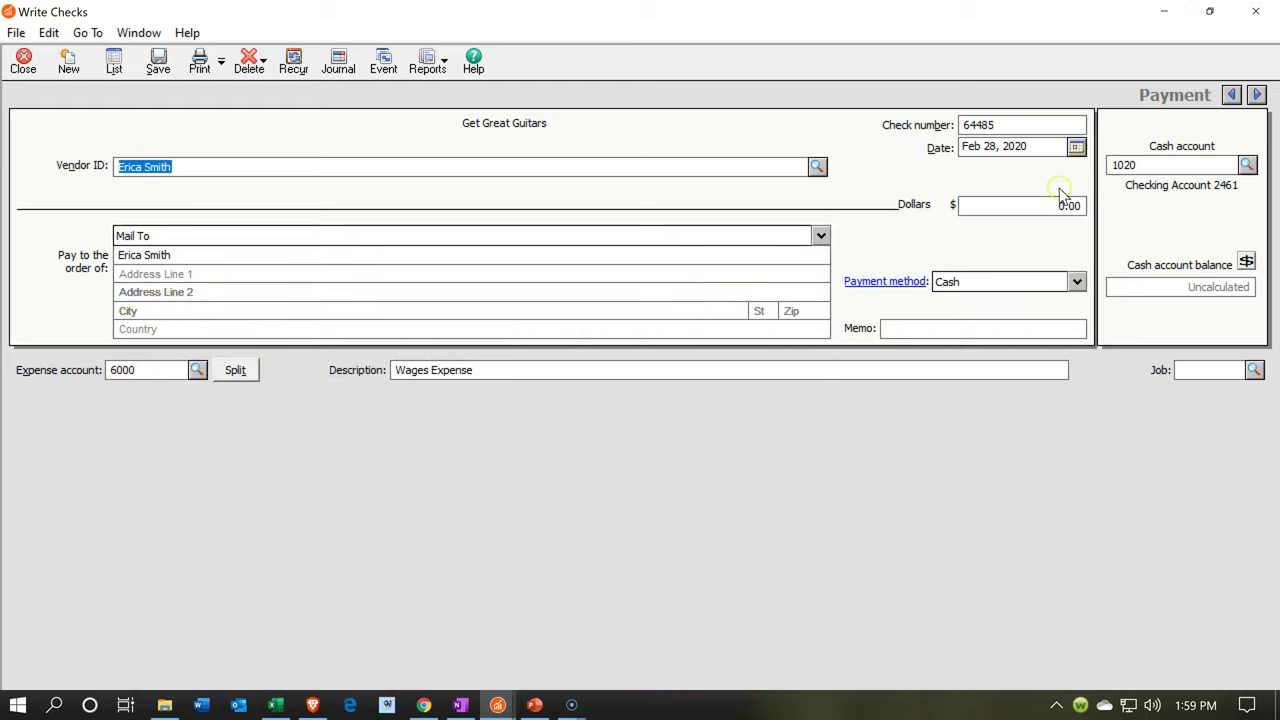
# Step: Enter 800 as the check amount, then look up the employee's net pay in the payroll spreadsheet
pyautogui.click(1060, 206)
pyautogui.write('800')
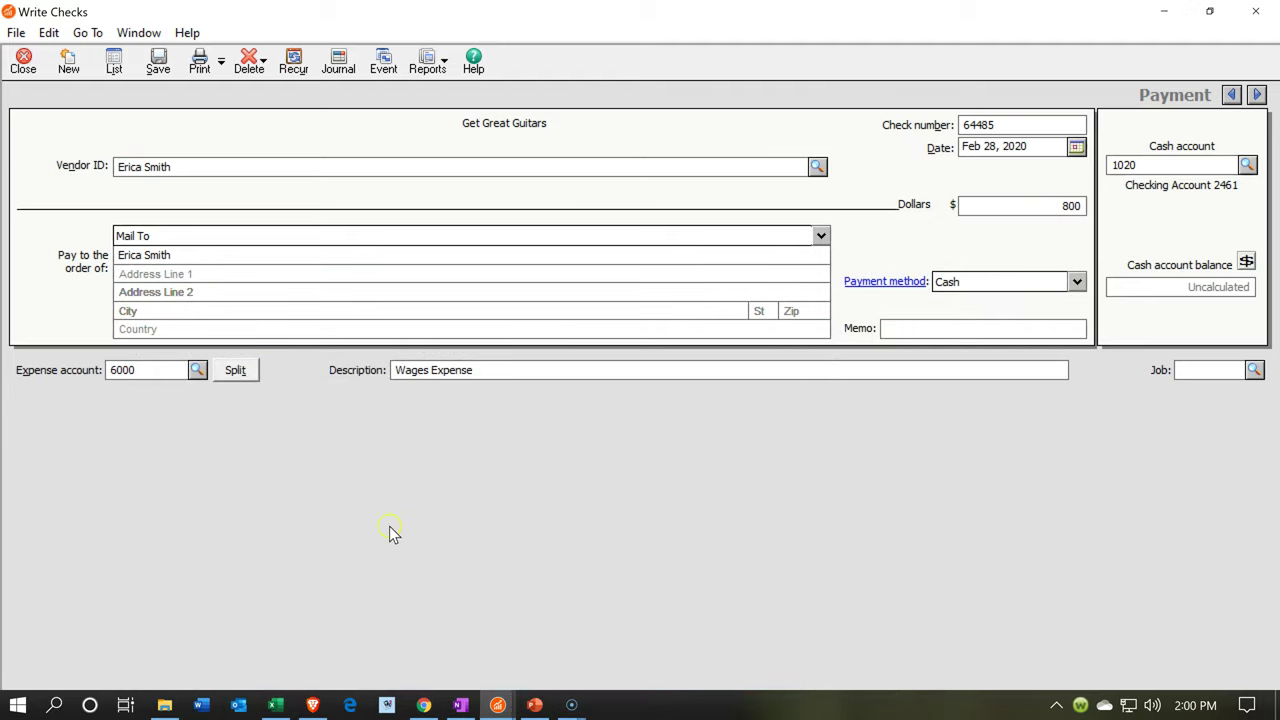
pyautogui.click(236, 370)
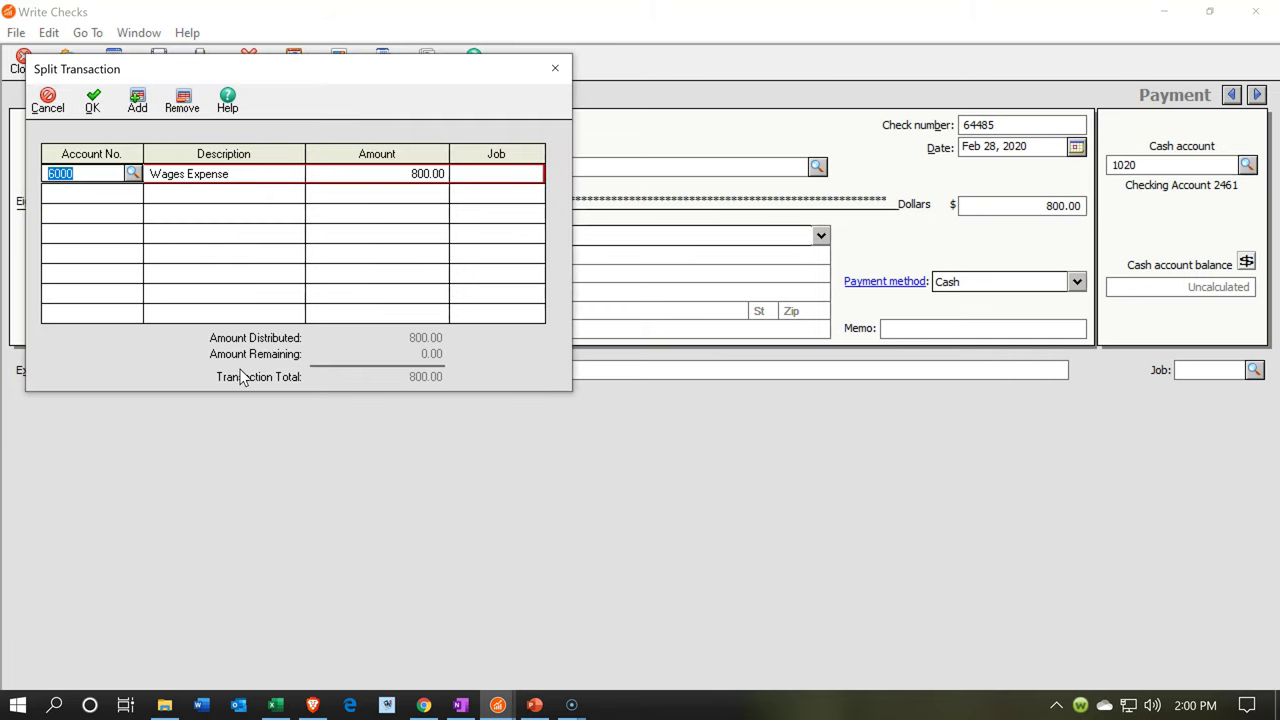
pyautogui.press('Tab')
pyautogui.press('Tab')
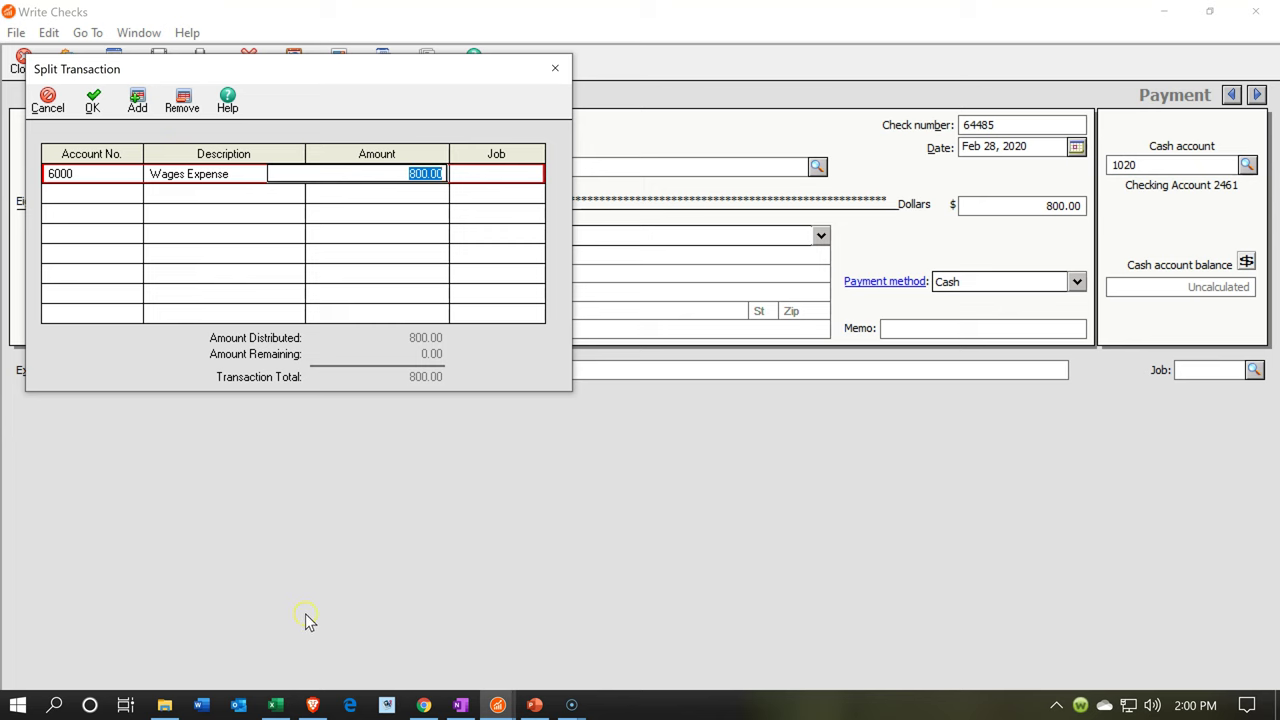
pyautogui.click(277, 705)
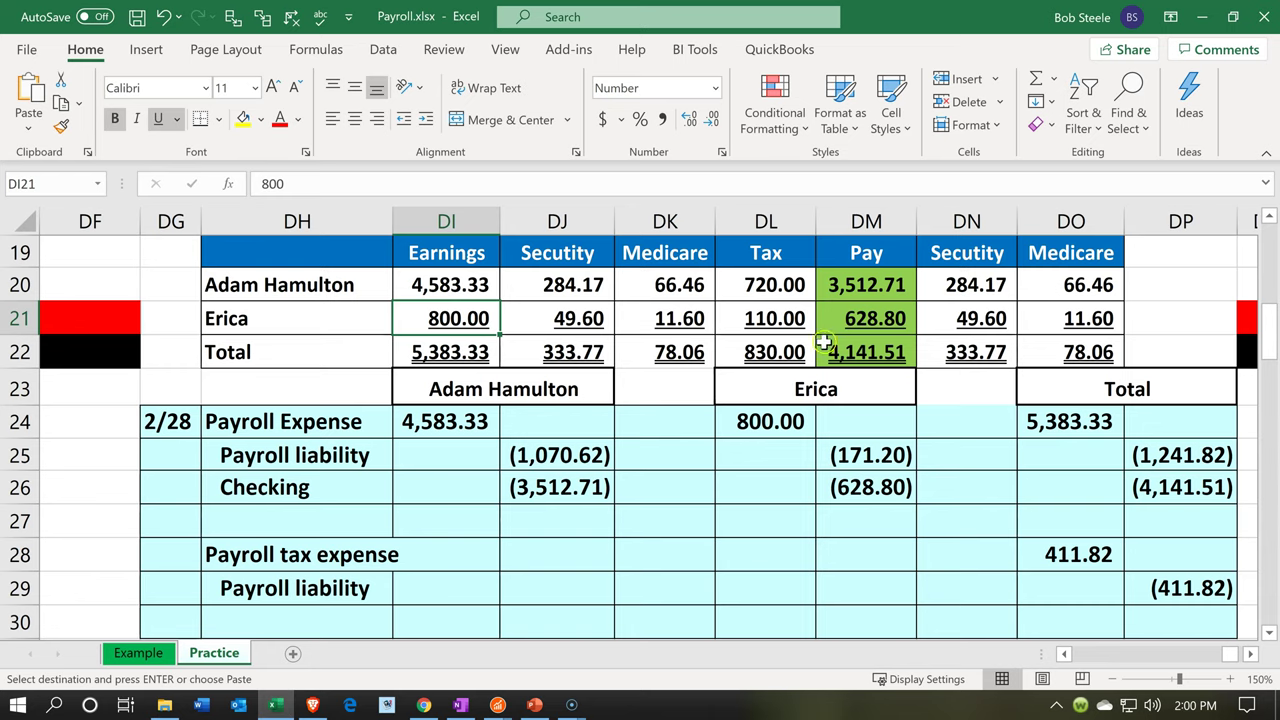
pyautogui.click(849, 318)
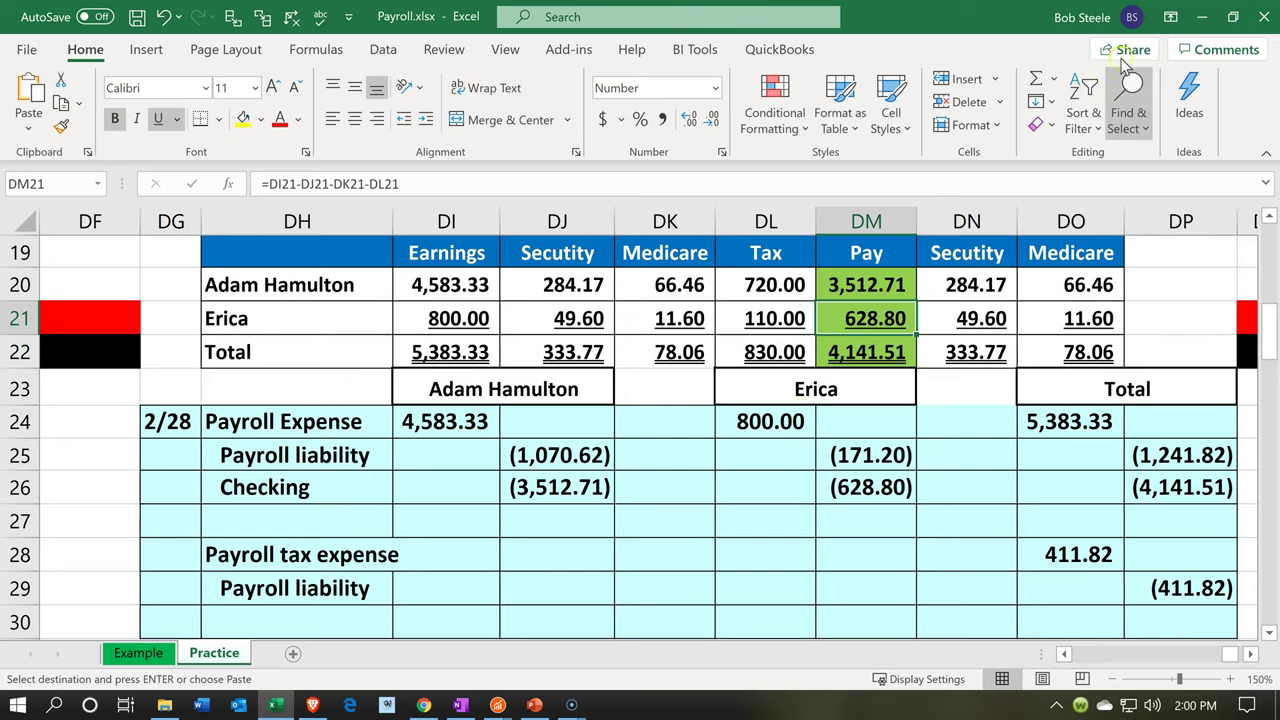
pyautogui.click(1202, 17)
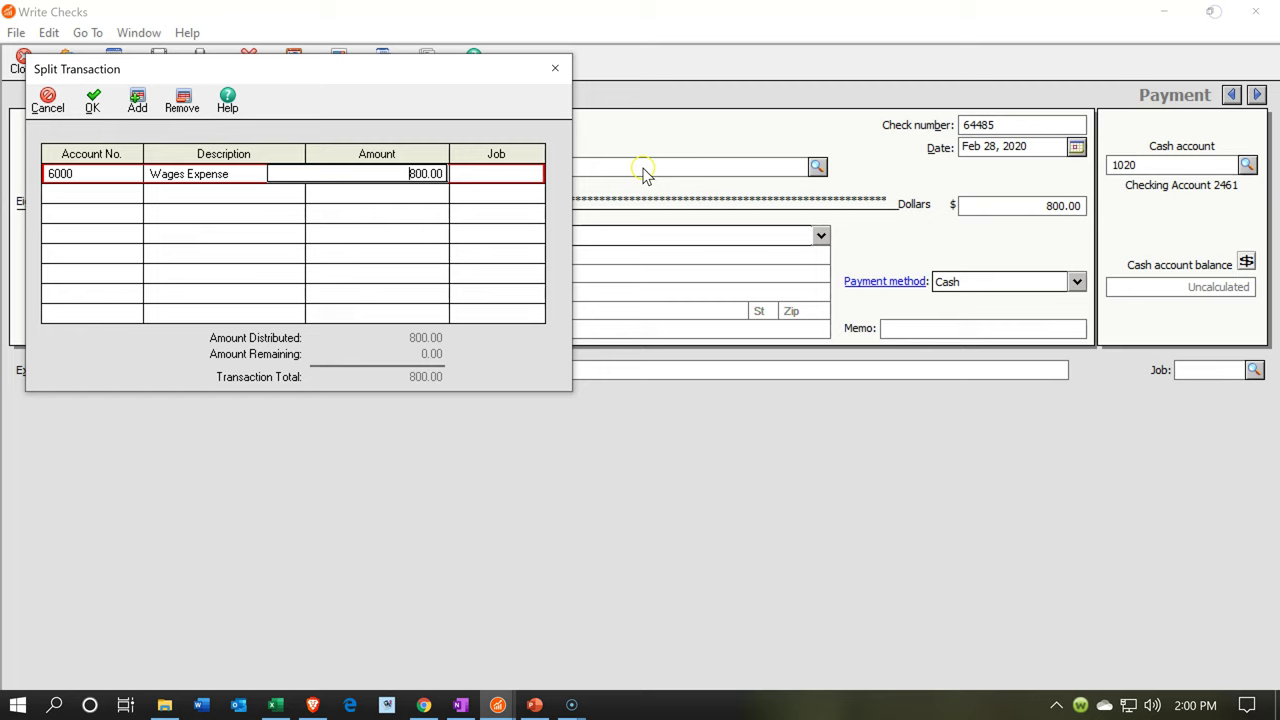
# Step: Replace the check amount with the 628.80 net pay and reopen its account split
pyautogui.click(555, 68)
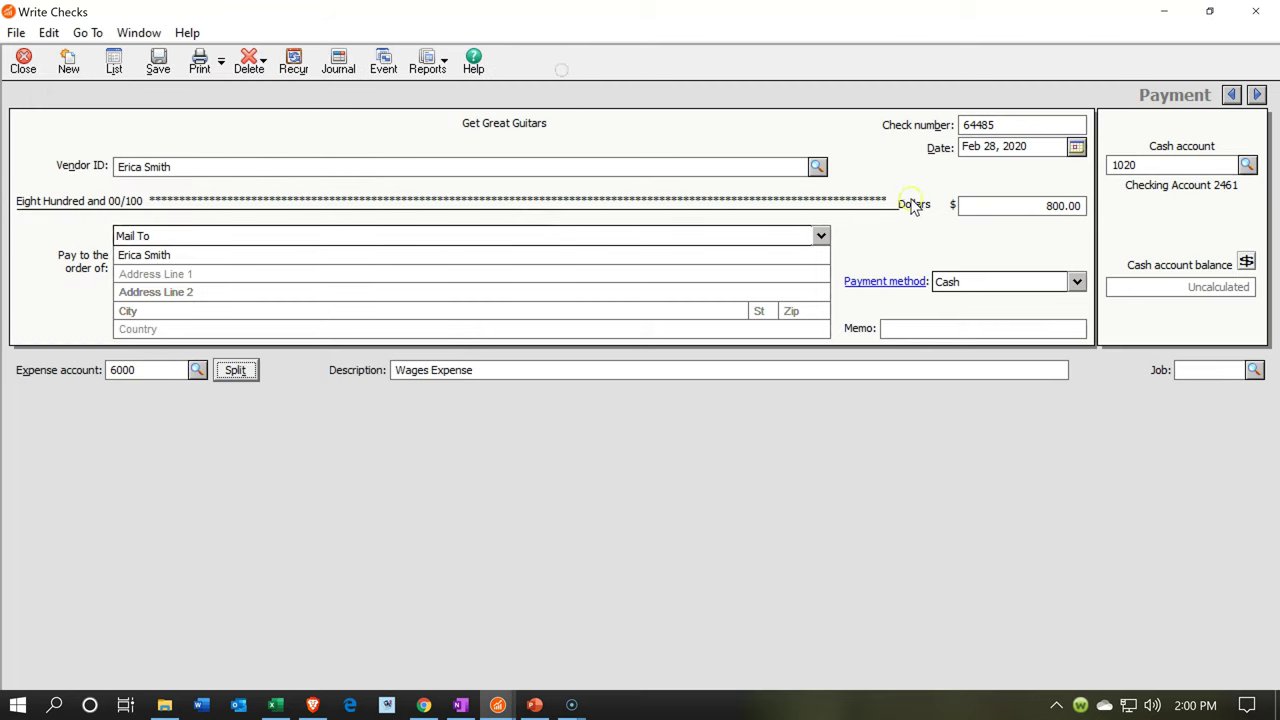
pyautogui.click(995, 206)
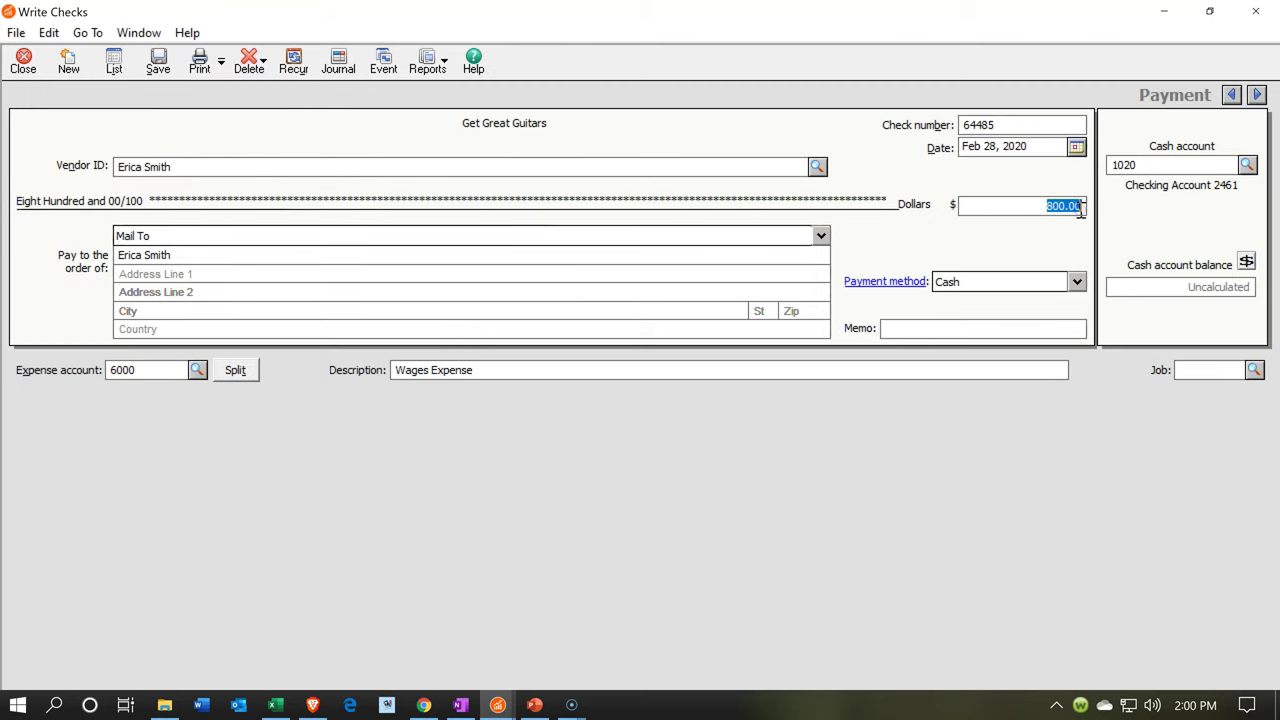
pyautogui.write('628.8')
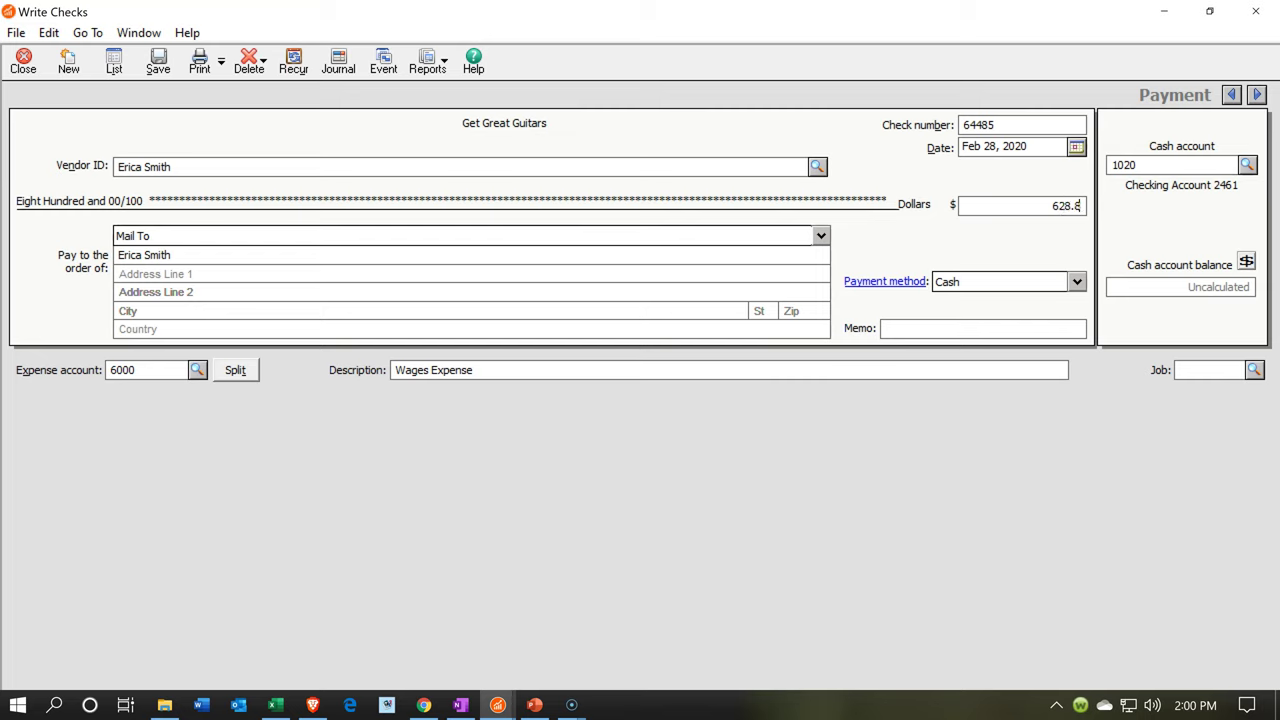
pyautogui.write('0')
pyautogui.press('Tab')
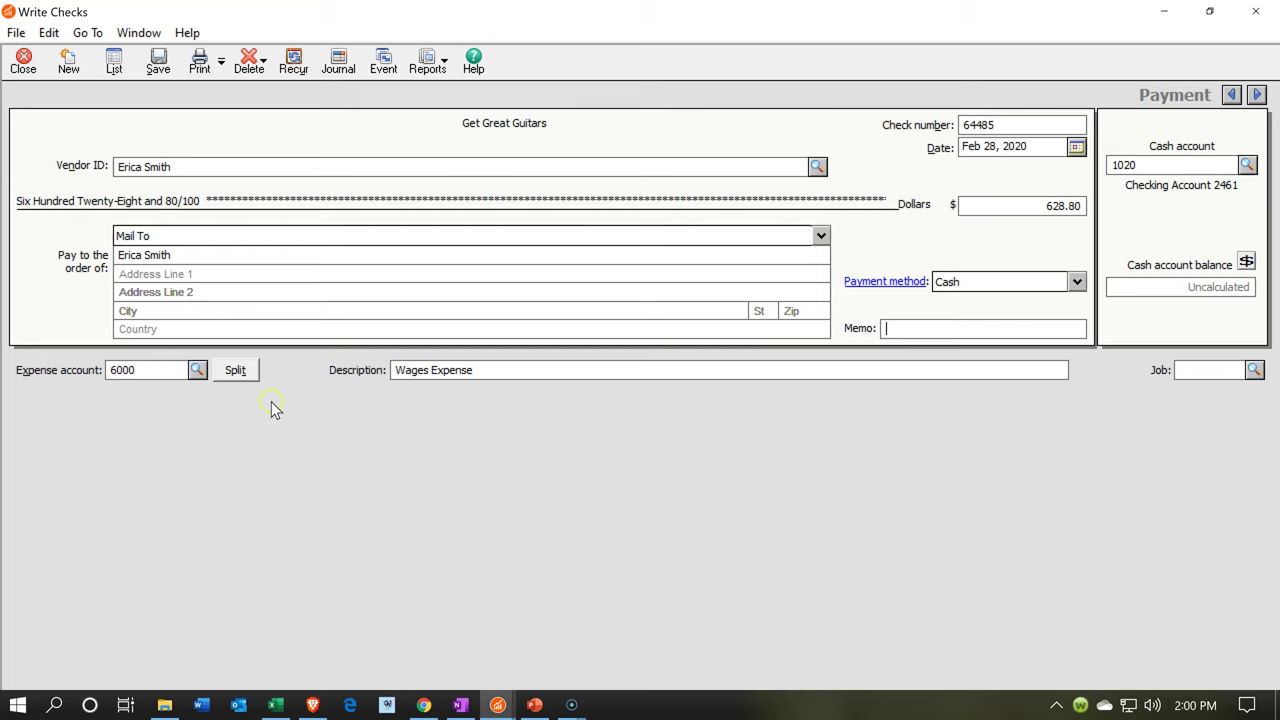
pyautogui.click(232, 371)
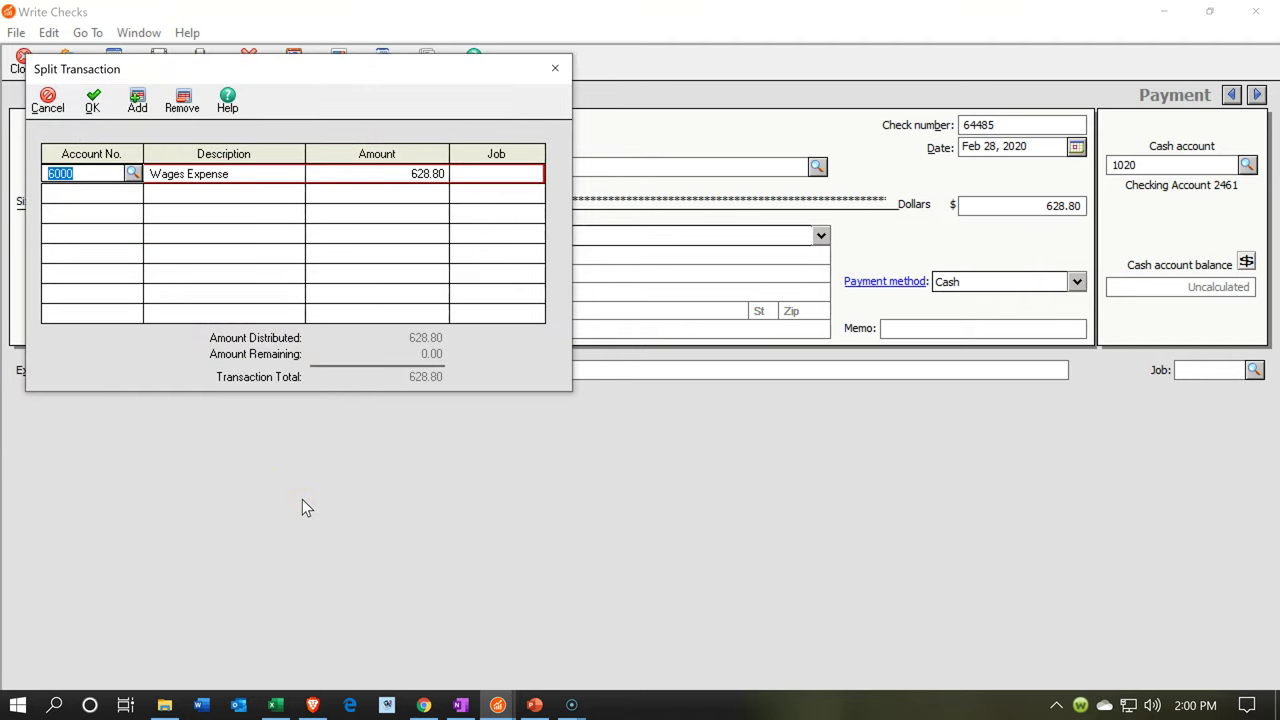
# Step: Put 800.00 on 6000 Wages Expense and 2330 Federal Payroll Taxes Payable on the balancing line
pyautogui.press('Tab')
pyautogui.press('Tab')
pyautogui.write('800')
pyautogui.press('Tab')
pyautogui.press('Tab')
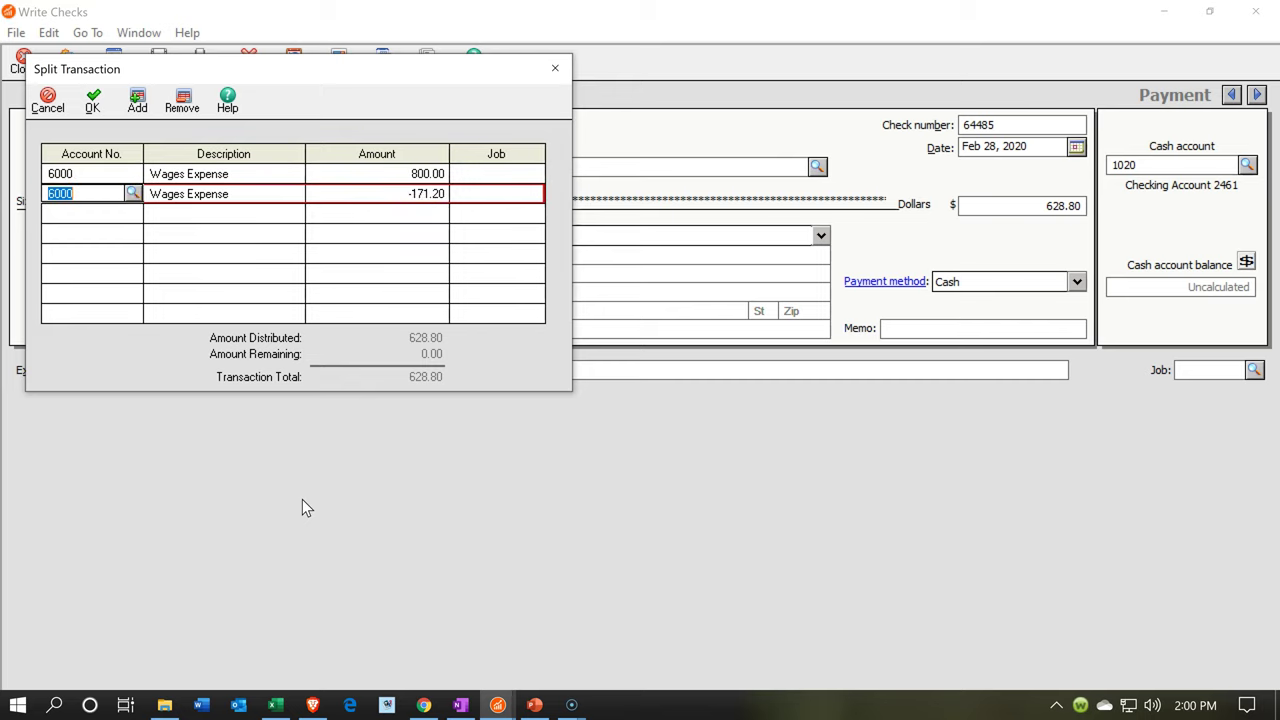
pyautogui.click(134, 194)
pyautogui.scroll(4, 274, 288)
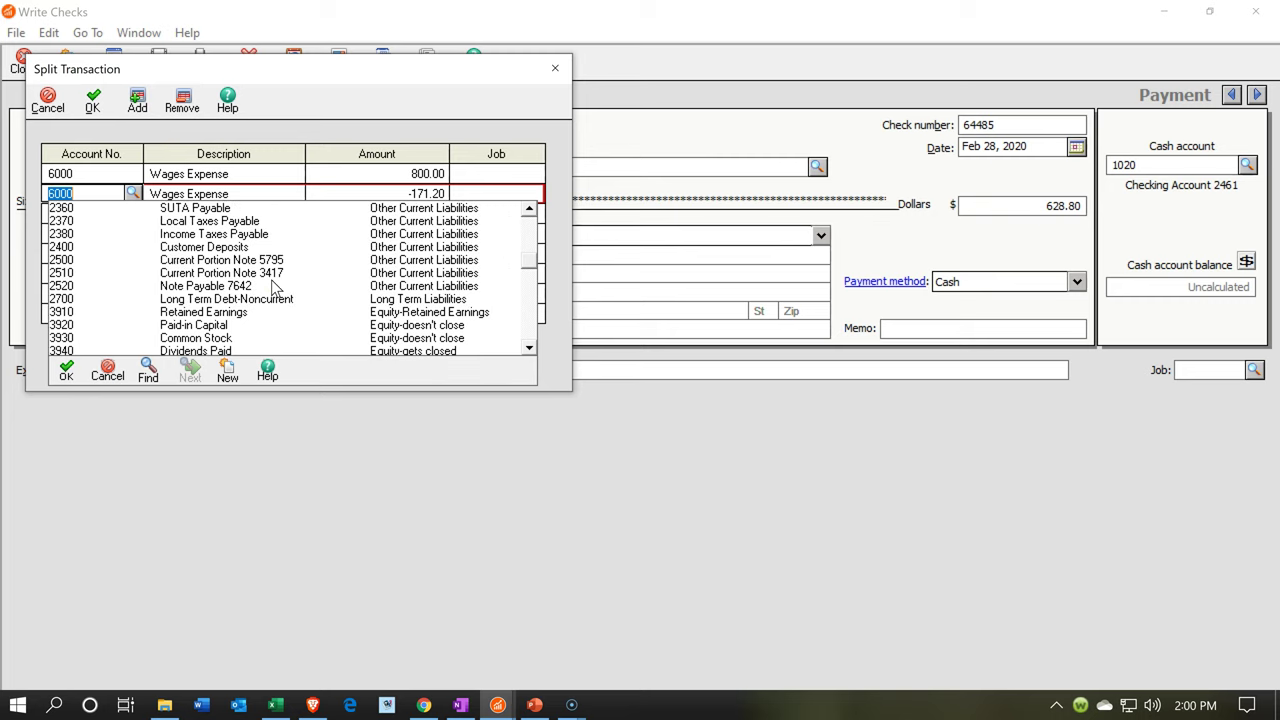
pyautogui.scroll(1, 274, 288)
pyautogui.scroll(1, 280, 292)
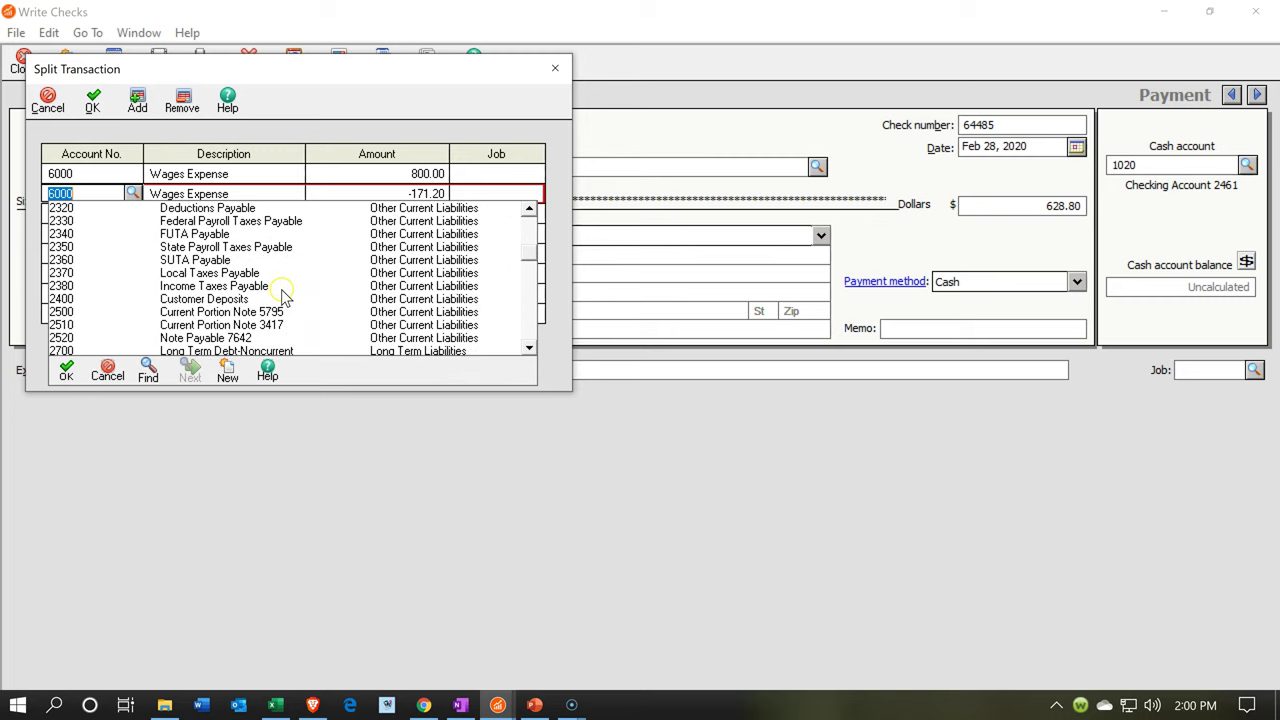
pyautogui.scroll(2, 282, 294)
pyautogui.scroll(2, 282, 294)
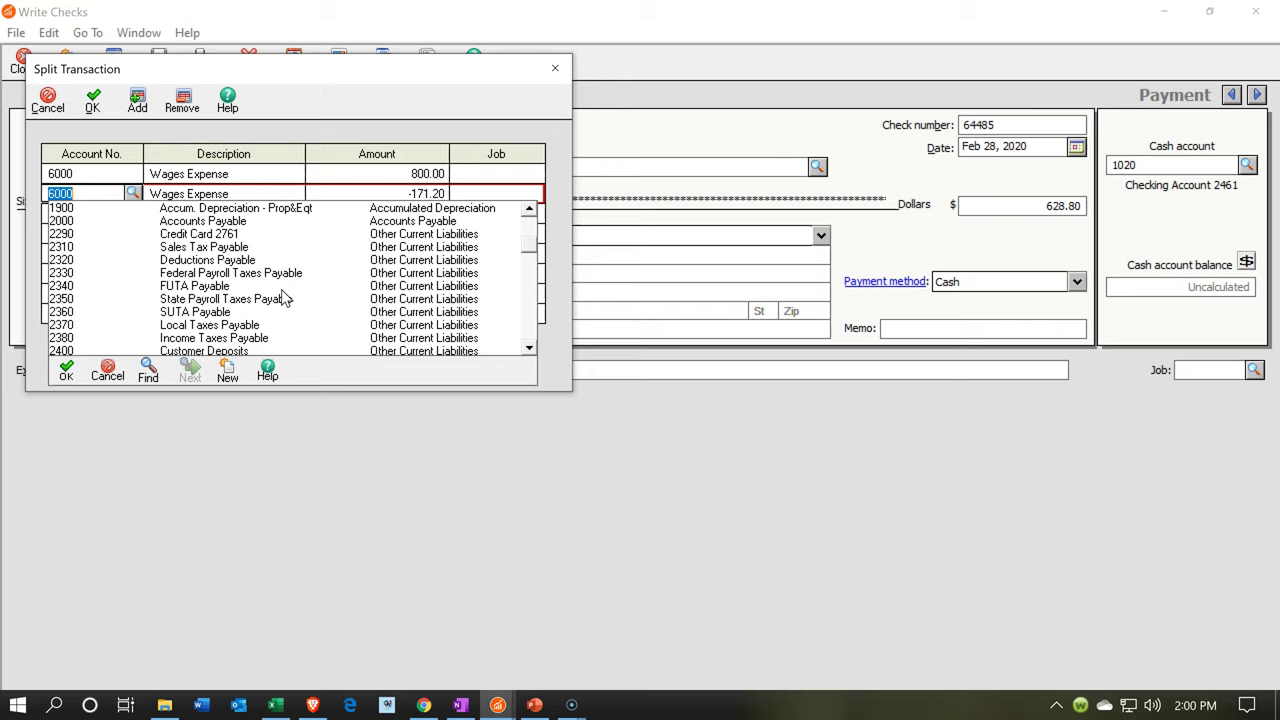
pyautogui.scroll(1, 284, 296)
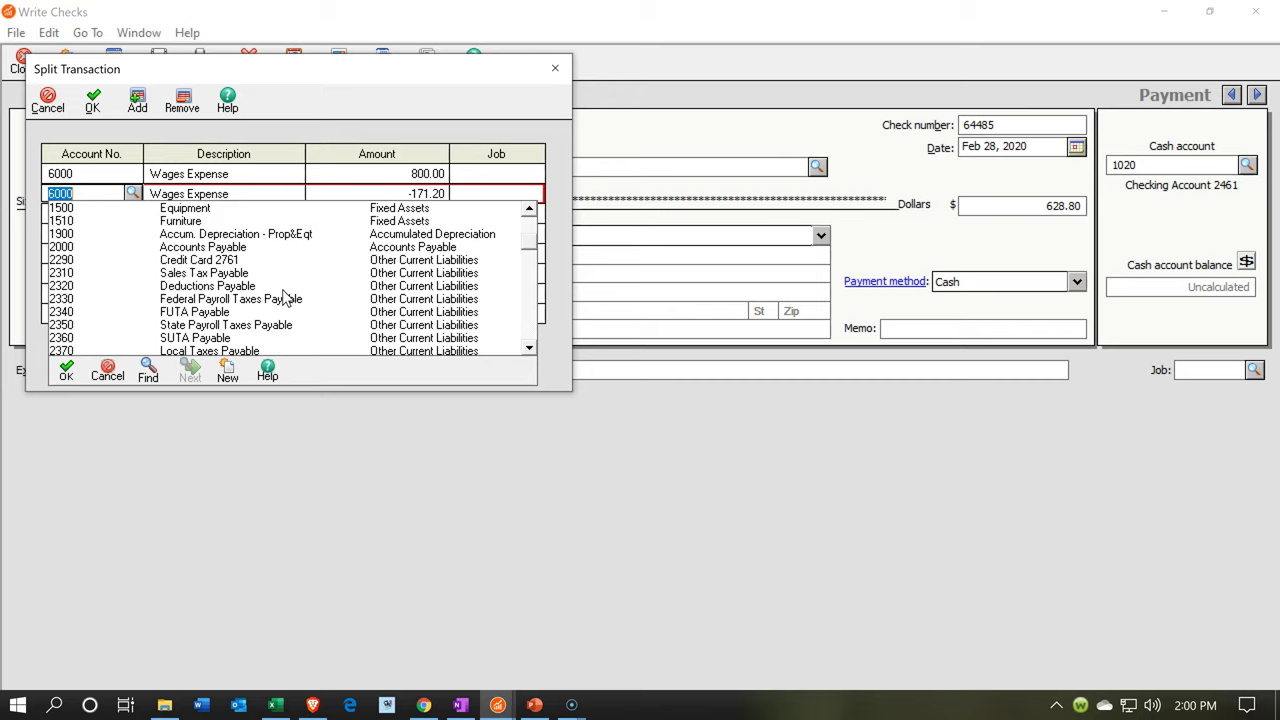
pyautogui.doubleClick(282, 299)
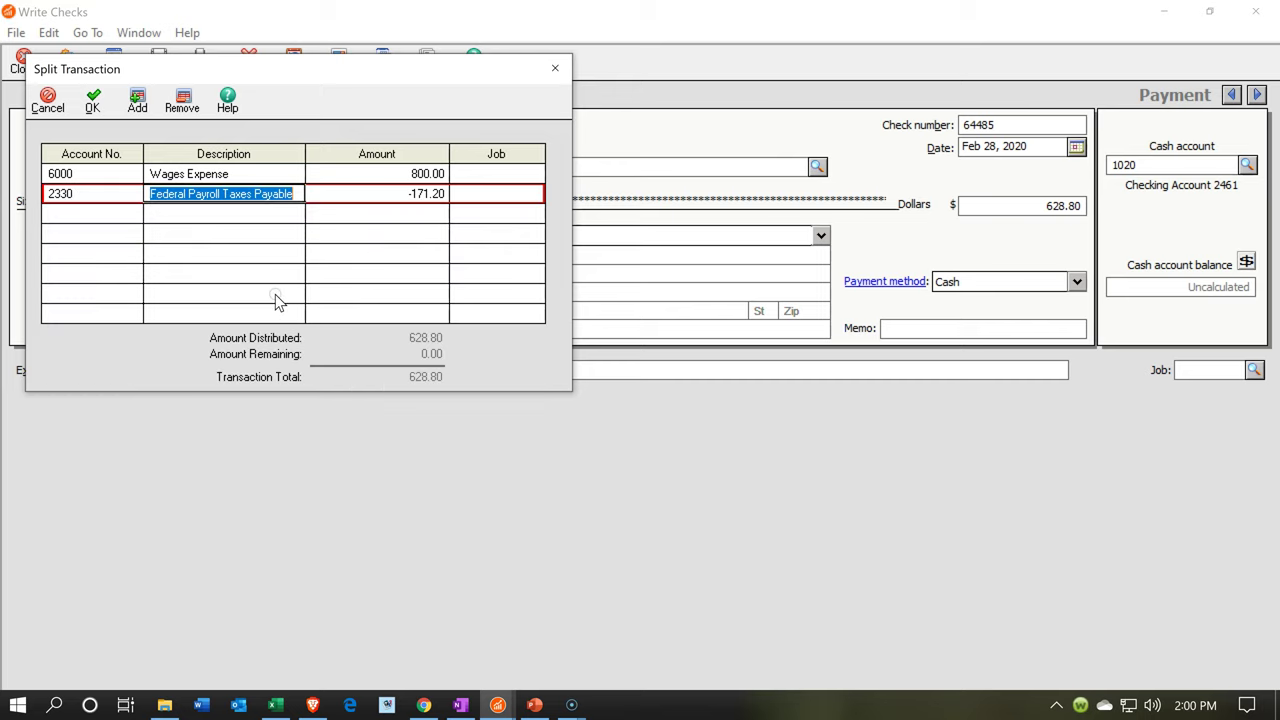
pyautogui.press('Tab')
pyautogui.press('Tab')
pyautogui.press('Tab')
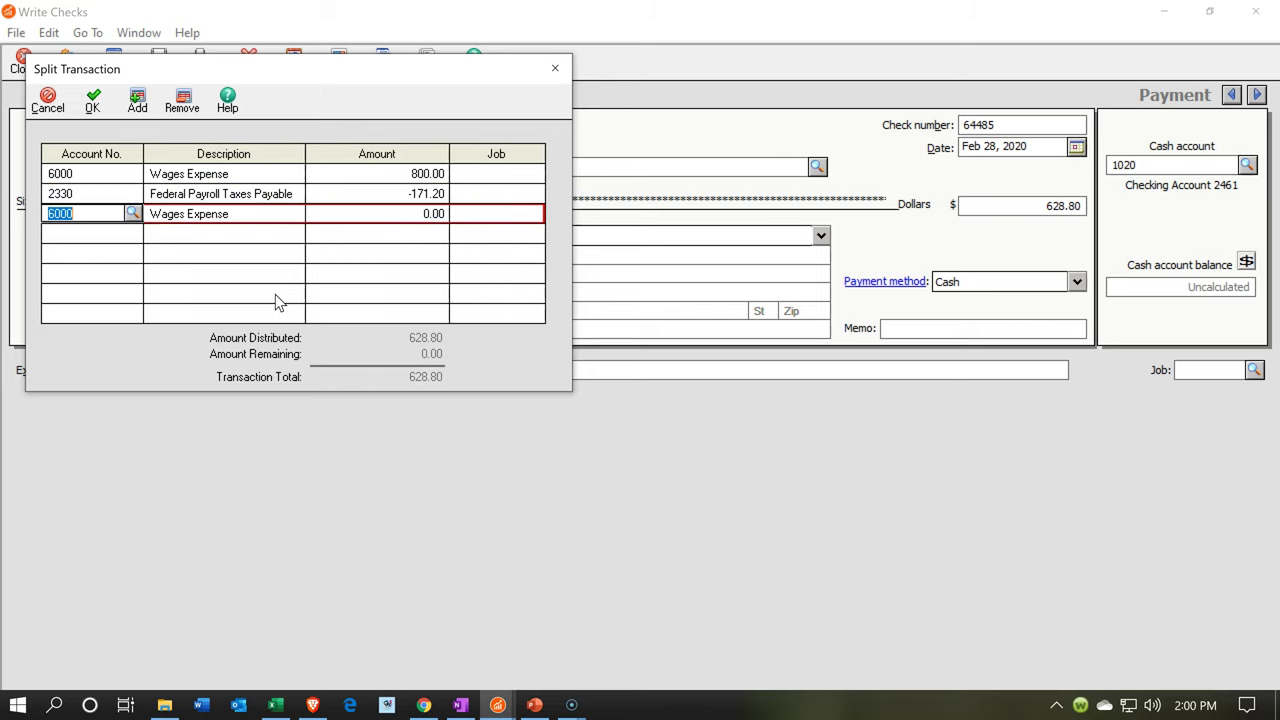
# Step: Confirm the 171.20 withholdings total in the spreadsheet, accept the split and save check 64485
pyautogui.click(275, 705)
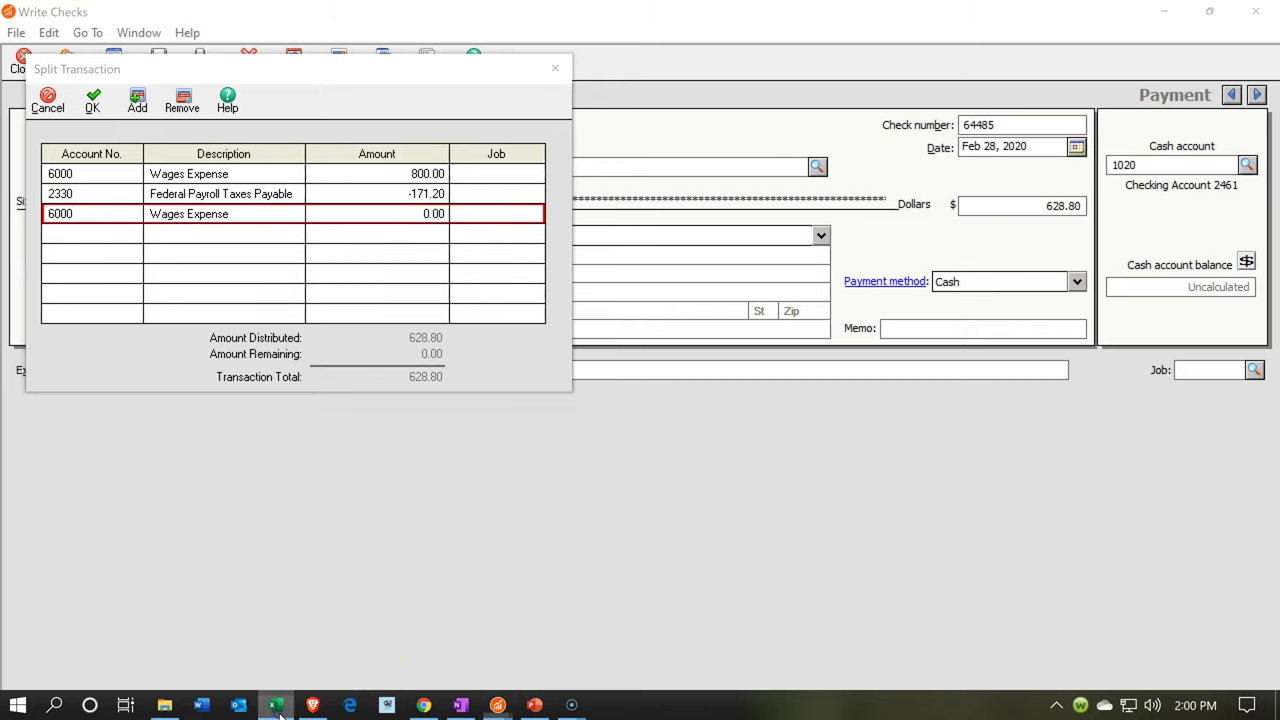
pyautogui.moveTo(553, 325); pyautogui.dragTo(743, 322)
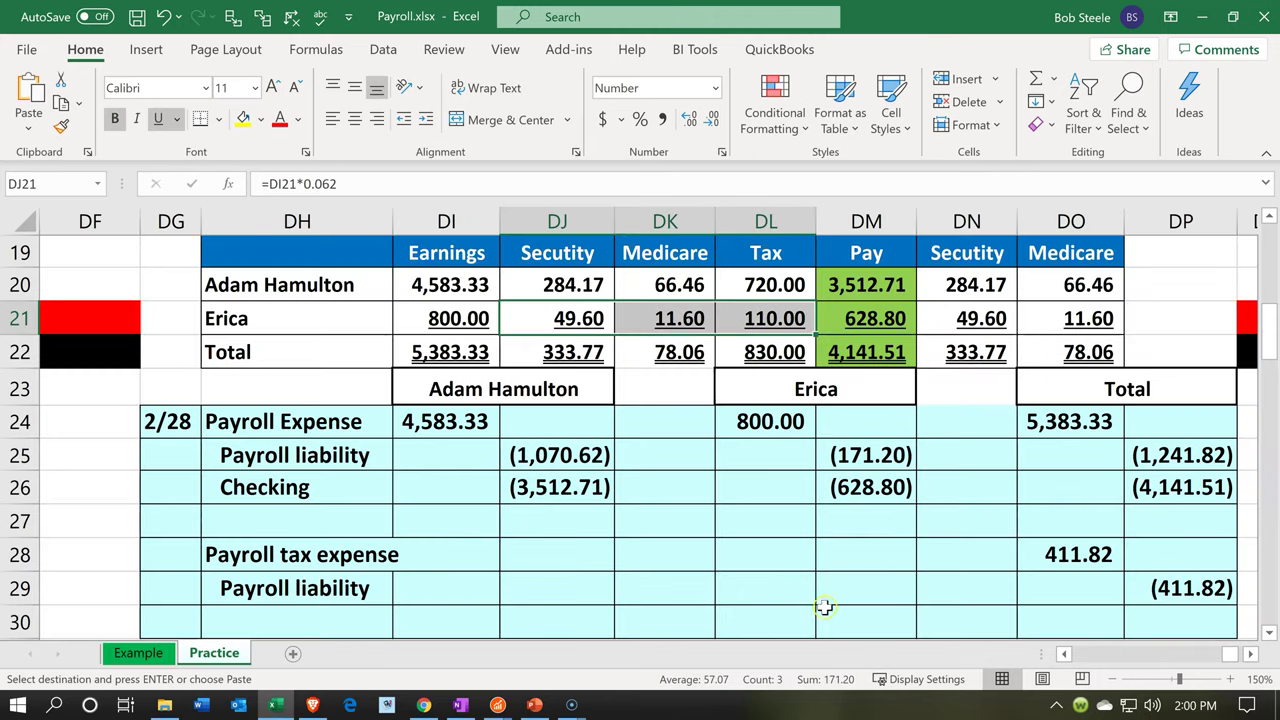
pyautogui.click(1203, 17)
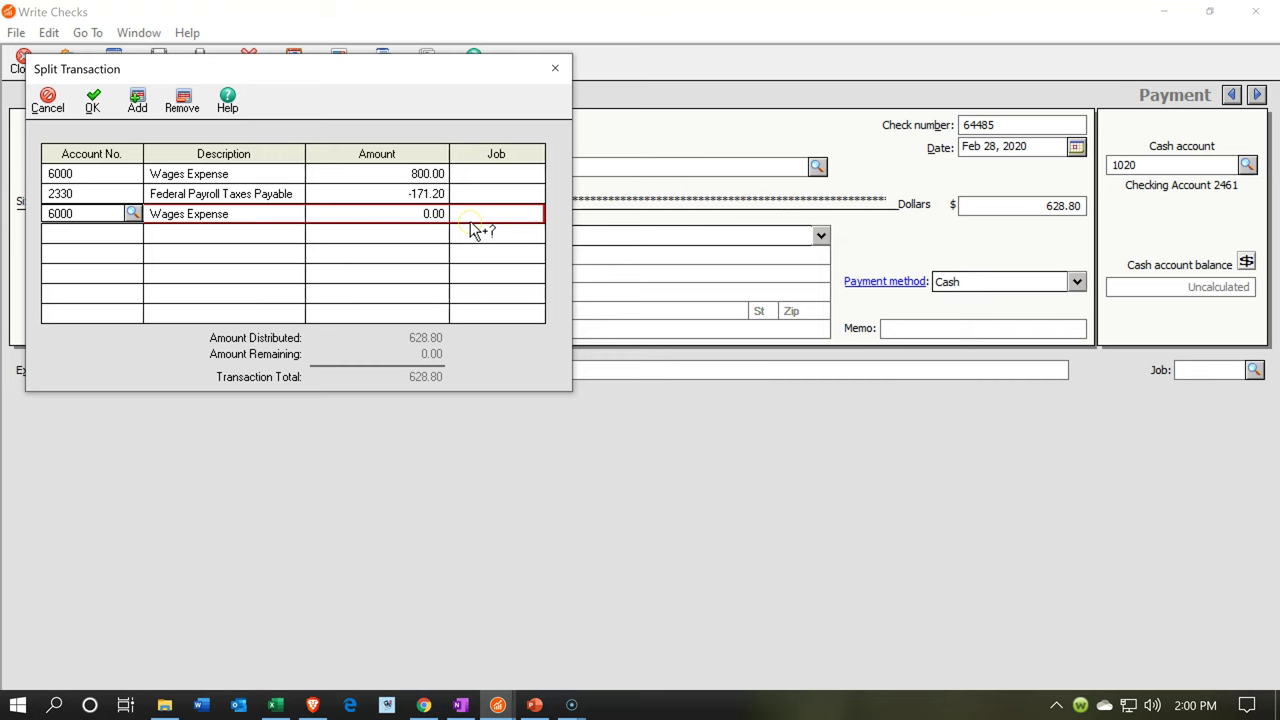
pyautogui.click(93, 100)
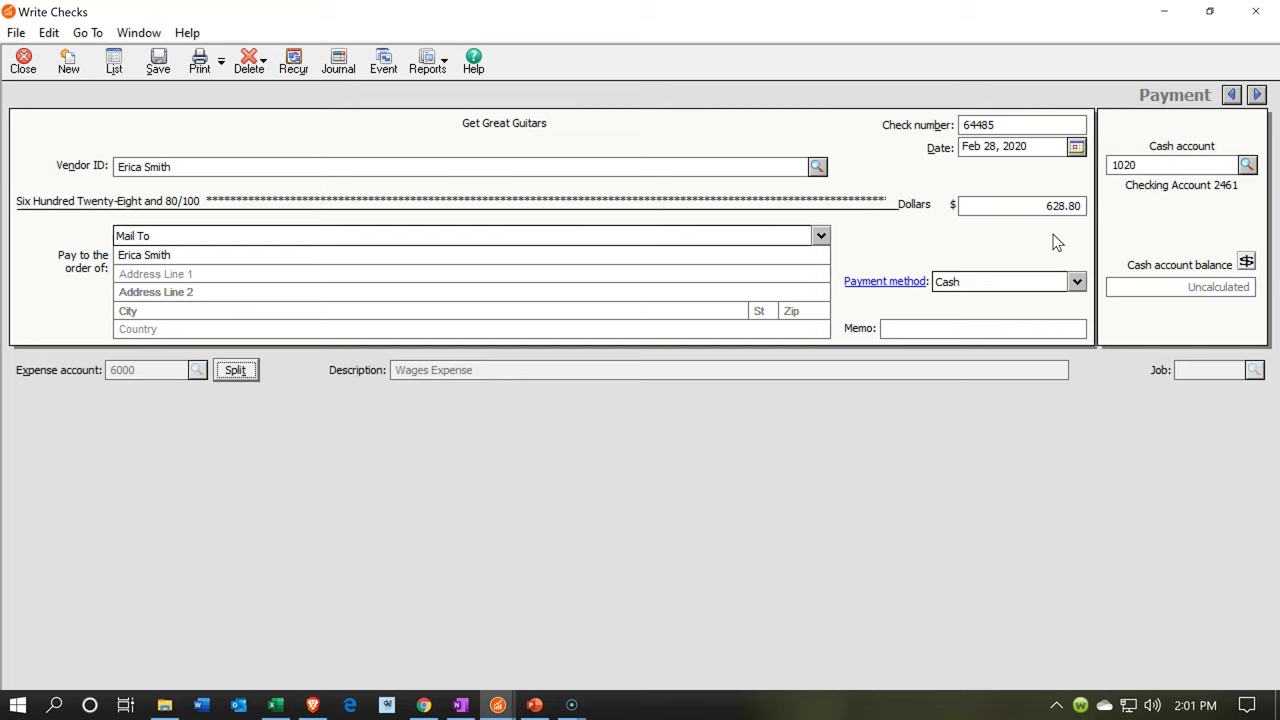
pyautogui.click(158, 62)
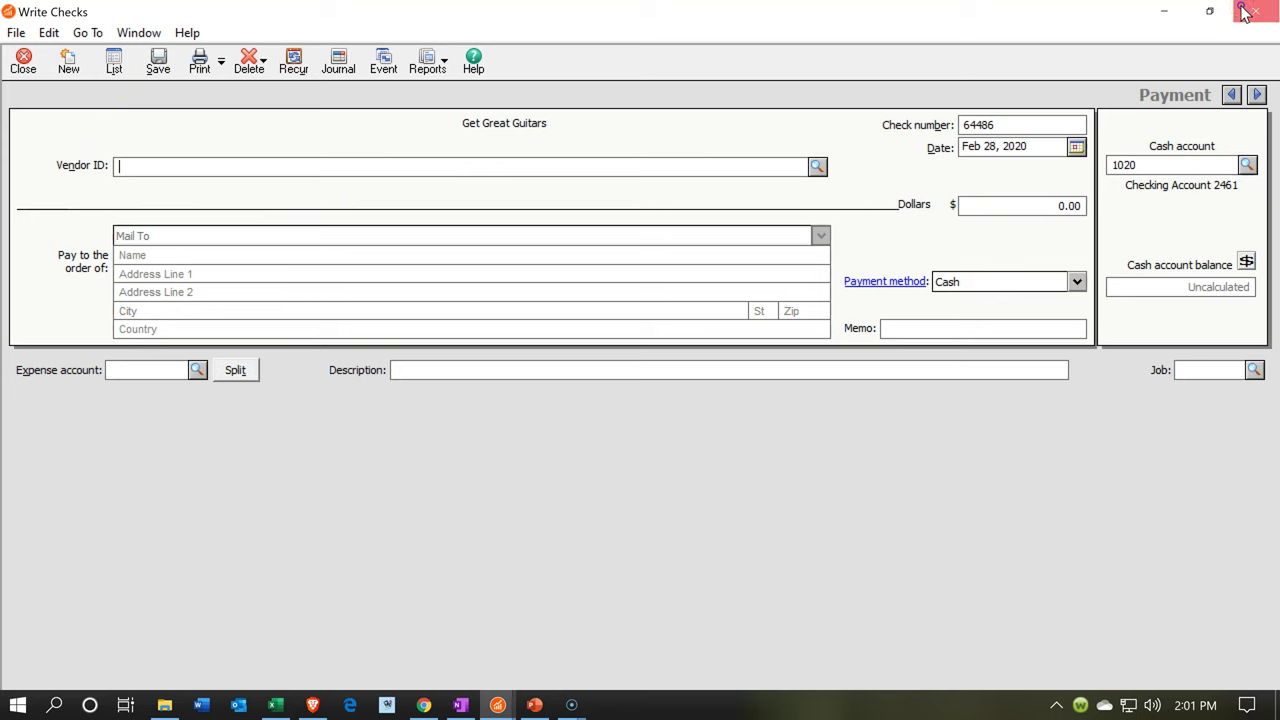
# Step: Close check entry and run the standard Balance Sheet for February 29, 2020
pyautogui.click(1247, 10)
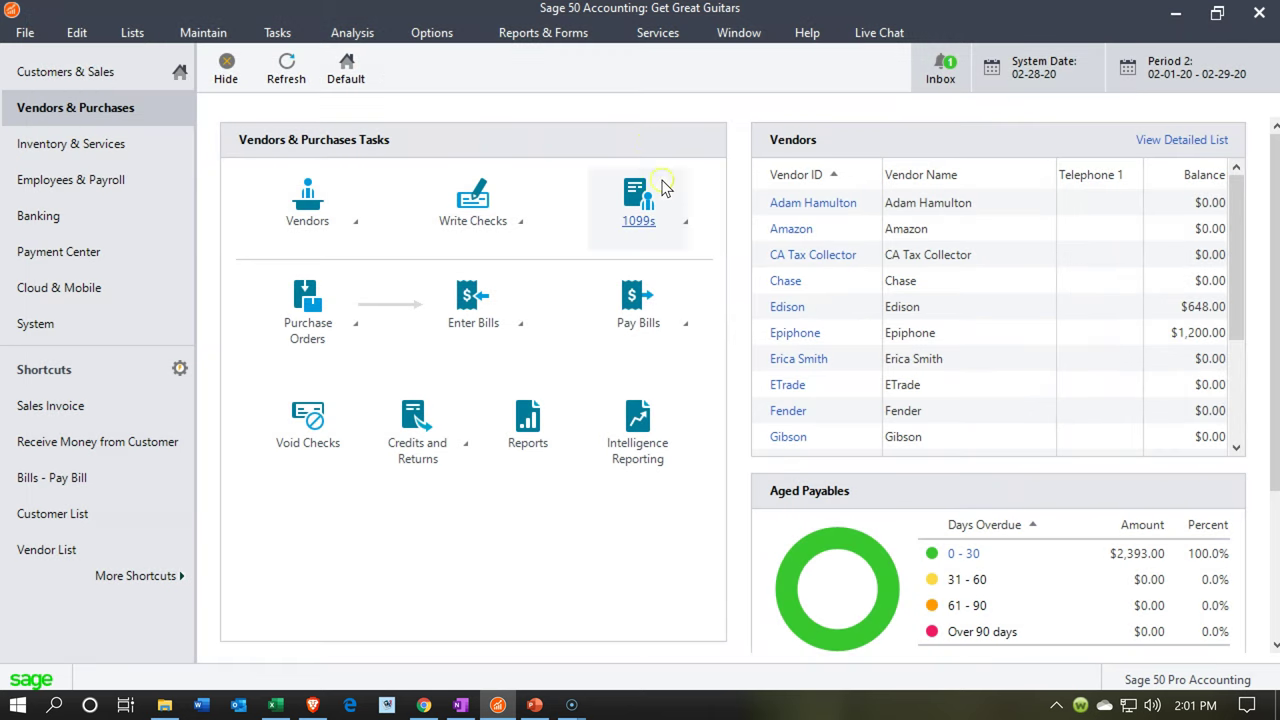
pyautogui.click(548, 40)
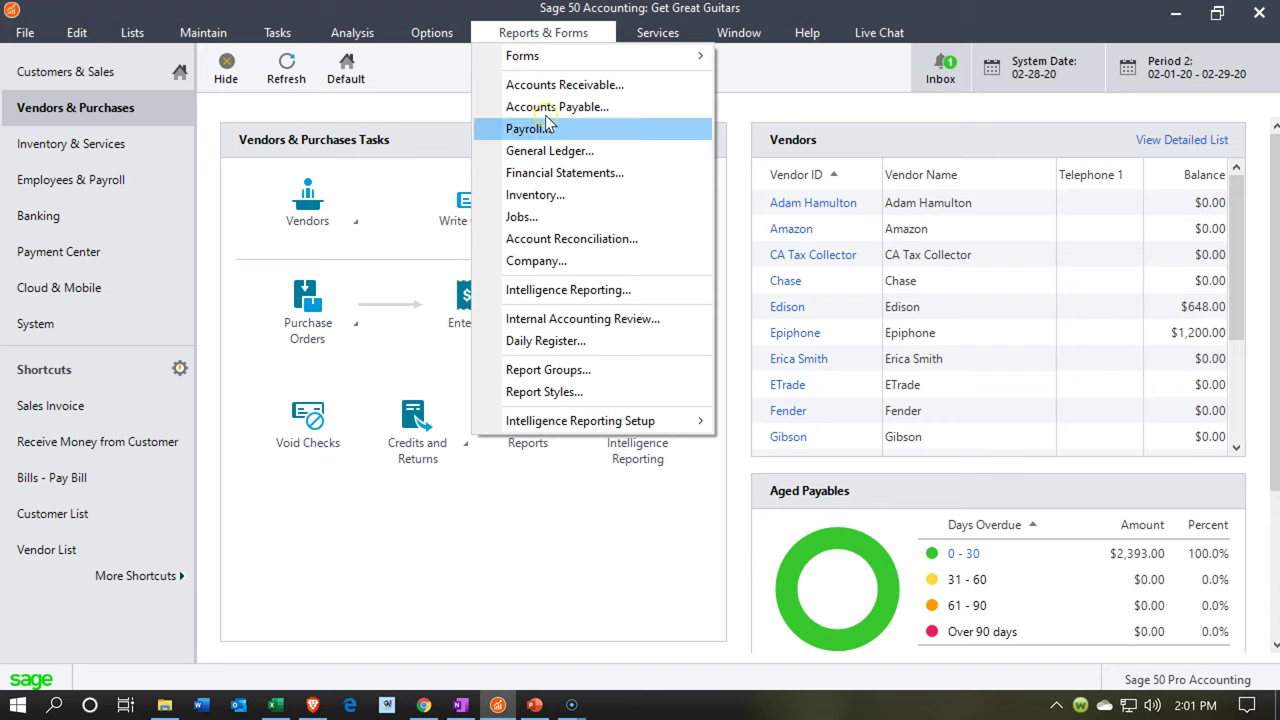
pyautogui.click(547, 173)
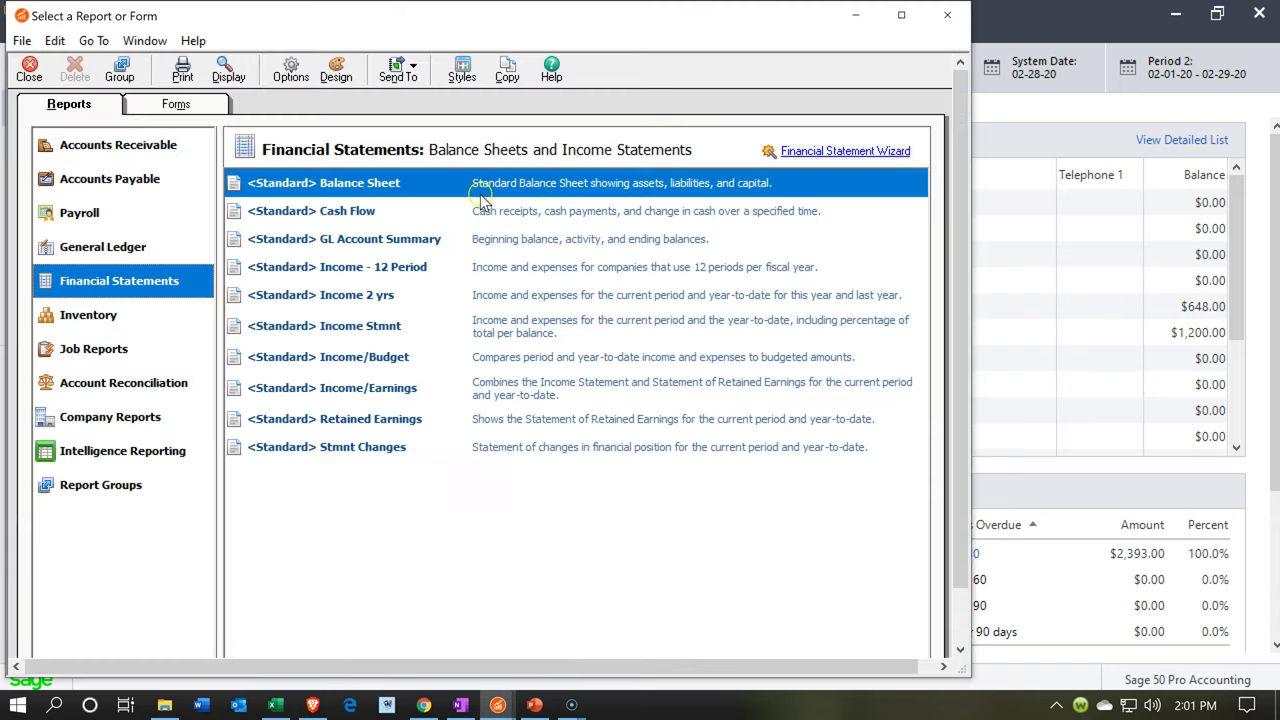
pyautogui.doubleClick(406, 190)
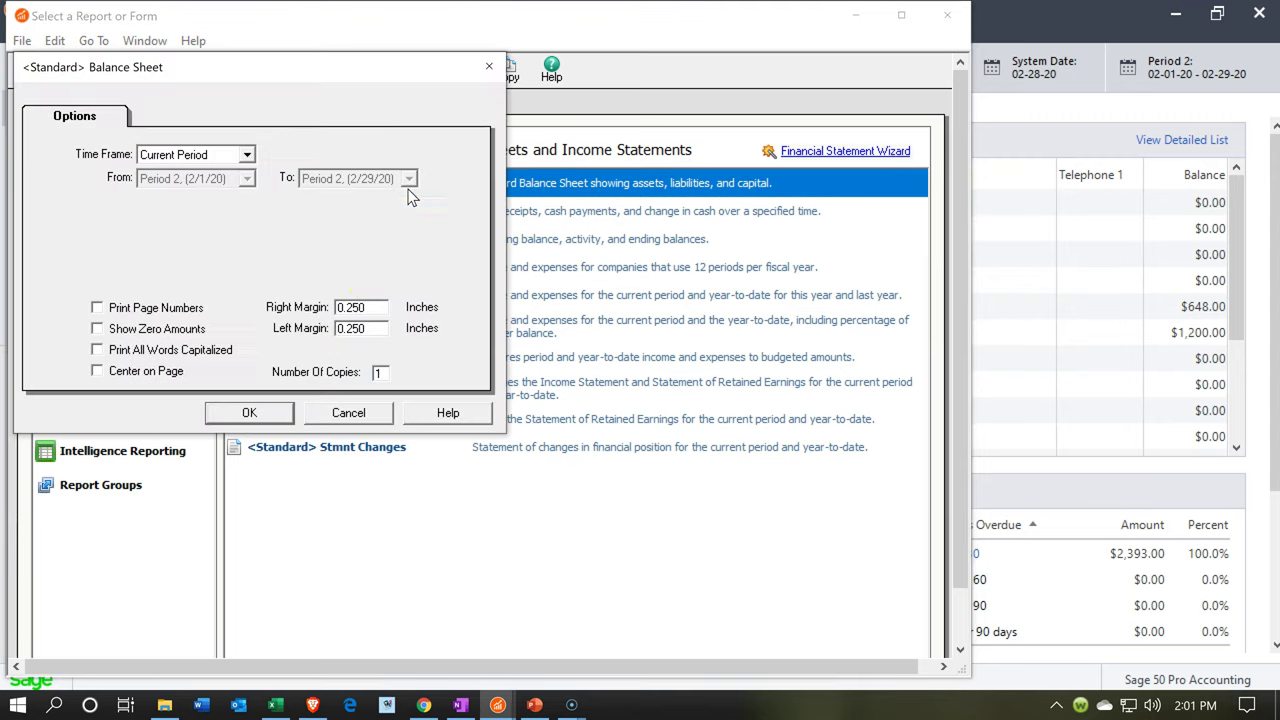
pyautogui.click(283, 410)
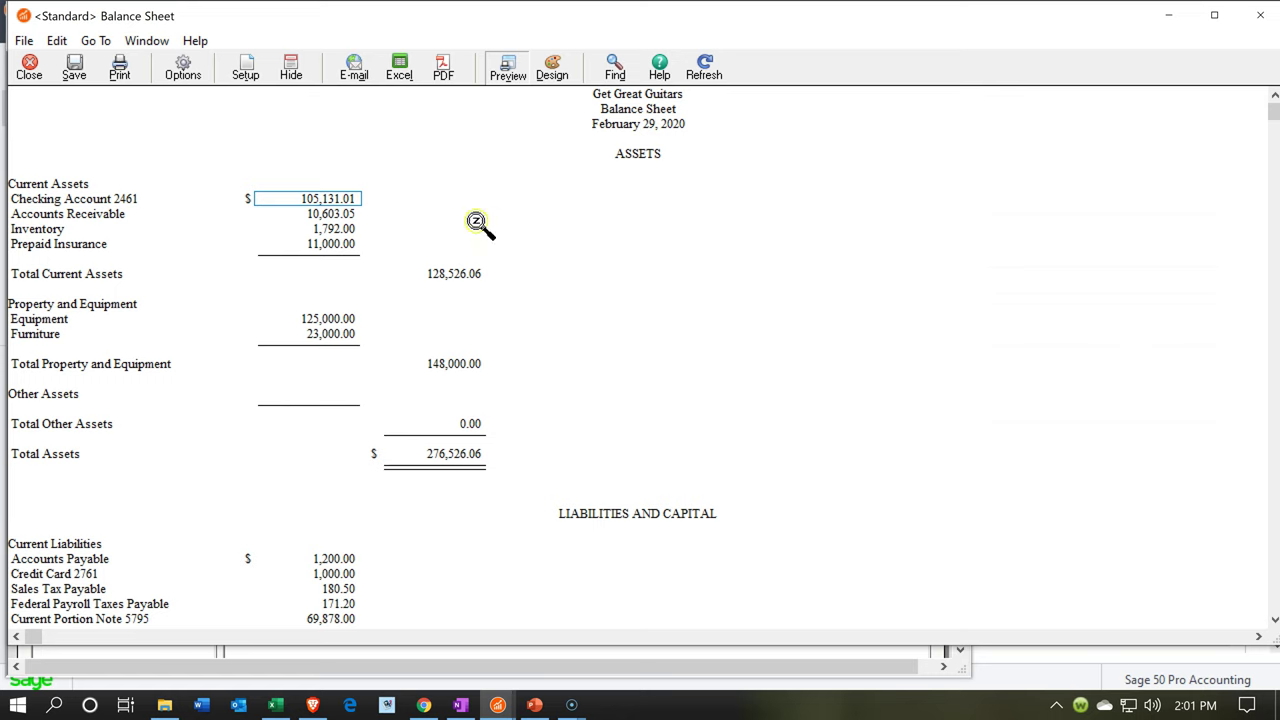
# Step: Drill into the Checking Account ledger, open the 3,512.71 paycheck, then close both windows
pyautogui.doubleClick(336, 204)
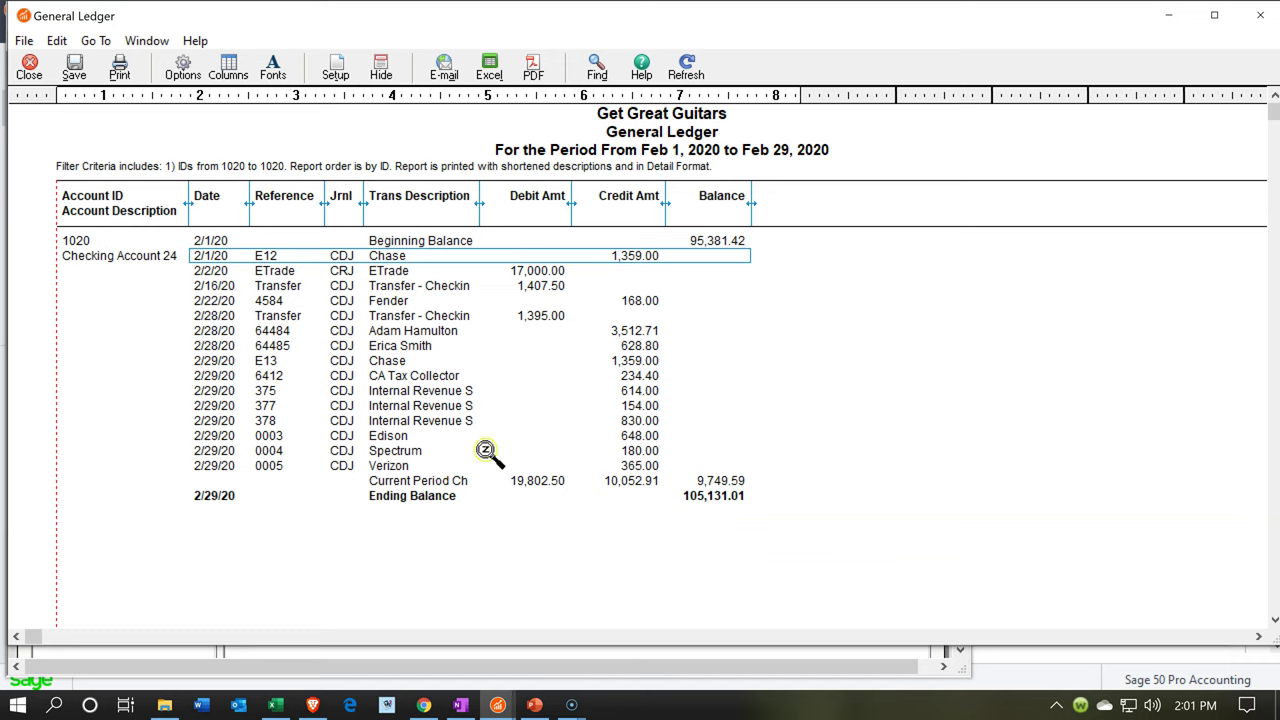
pyautogui.click(424, 345)
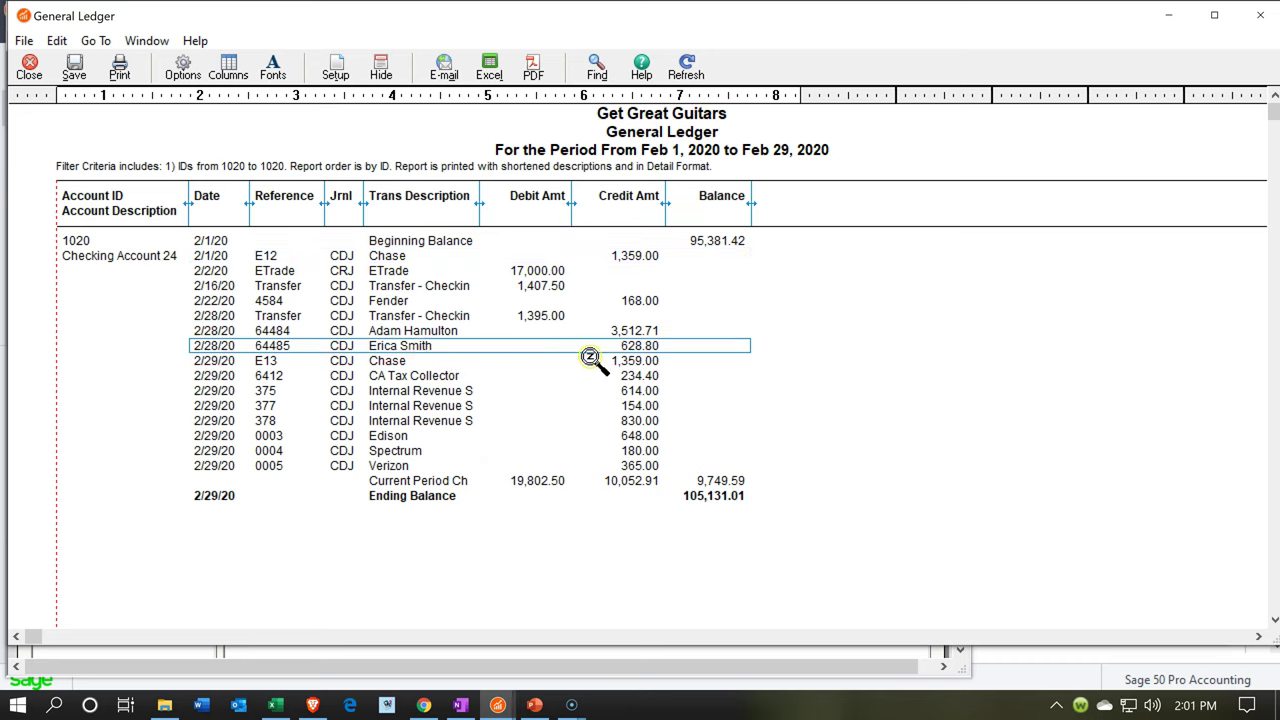
pyautogui.click(640, 332)
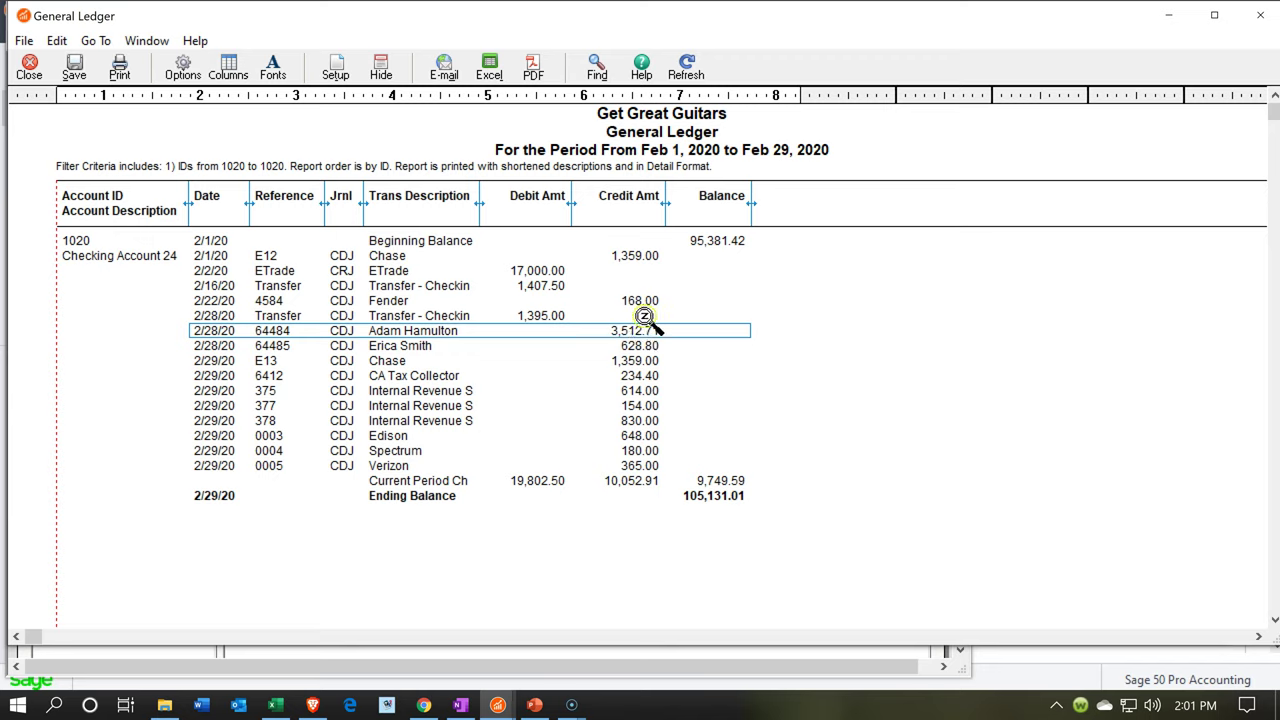
pyautogui.doubleClick(641, 330)
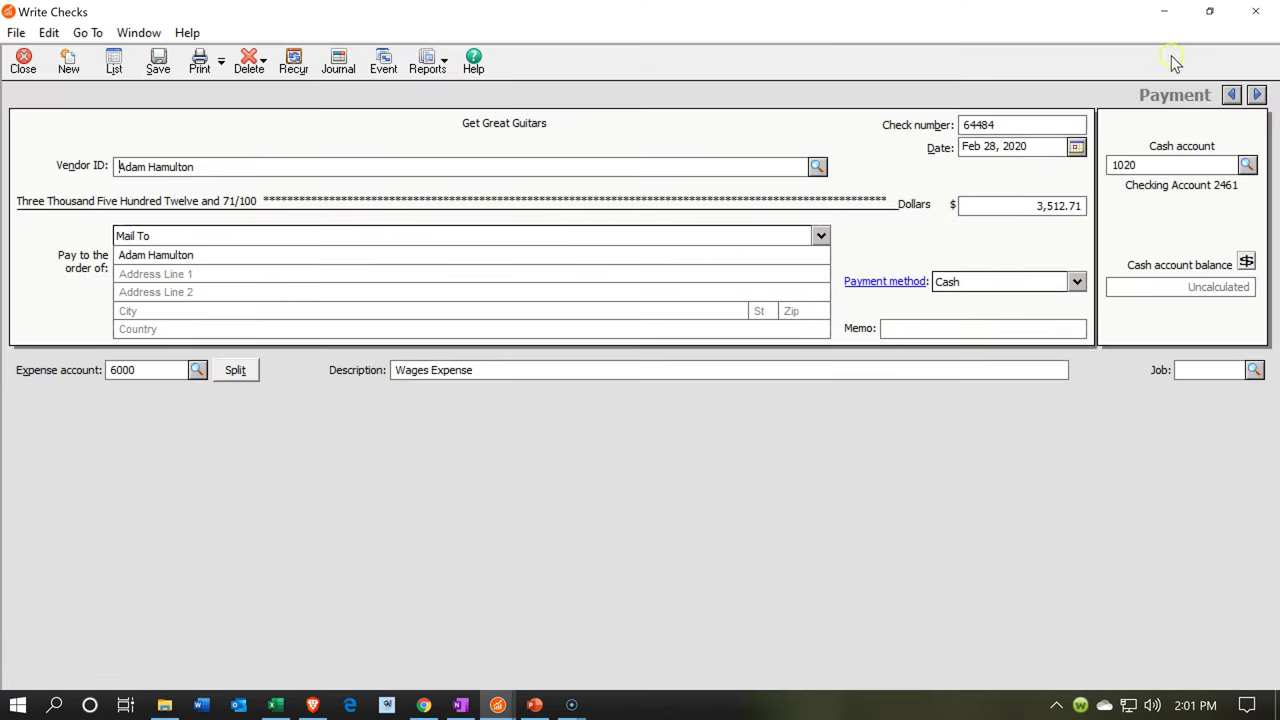
pyautogui.click(1257, 20)
pyautogui.click(1256, 16)
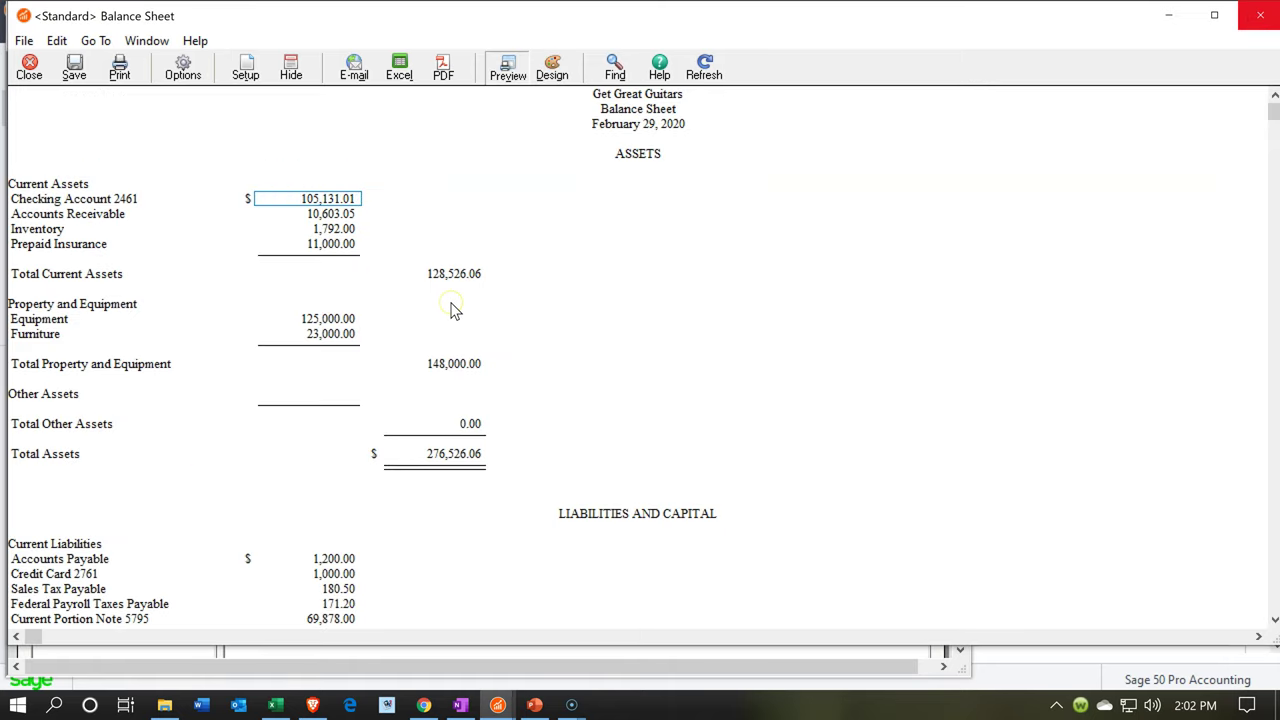
# Step: Run the Income Statement with page numbers and zero amounts turned off
pyautogui.click(497, 705)
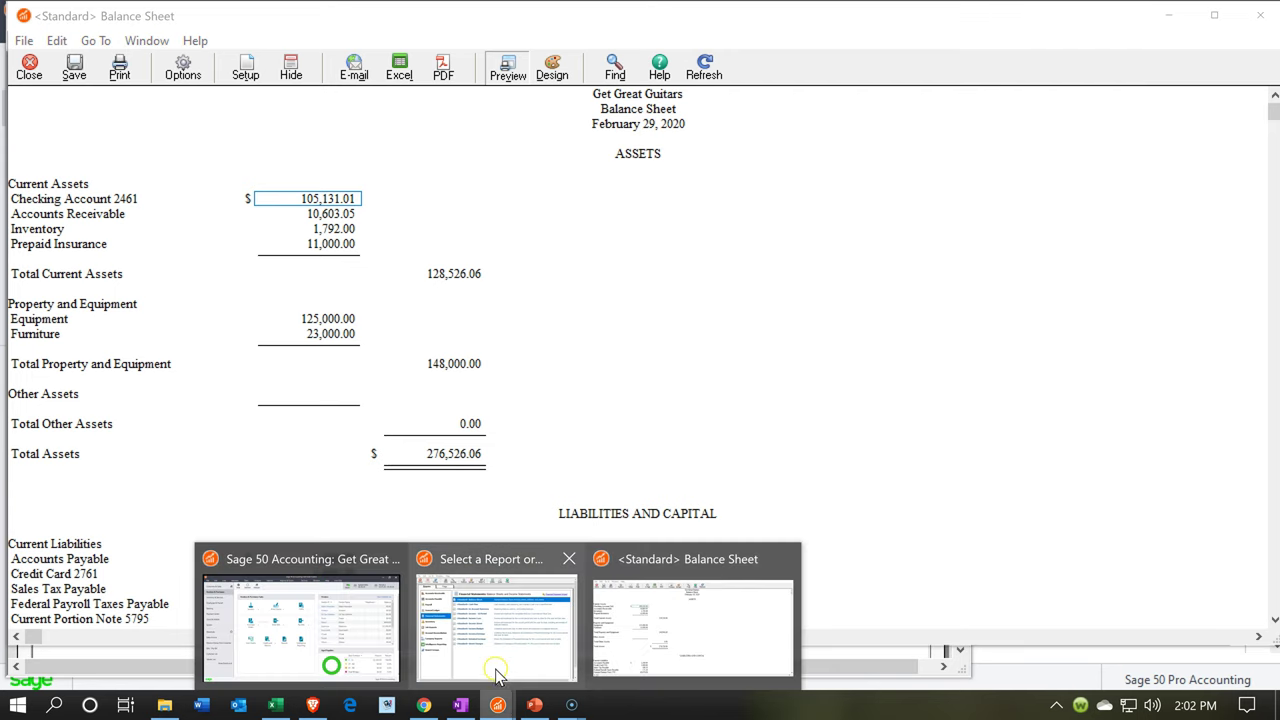
pyautogui.moveTo(497, 672)
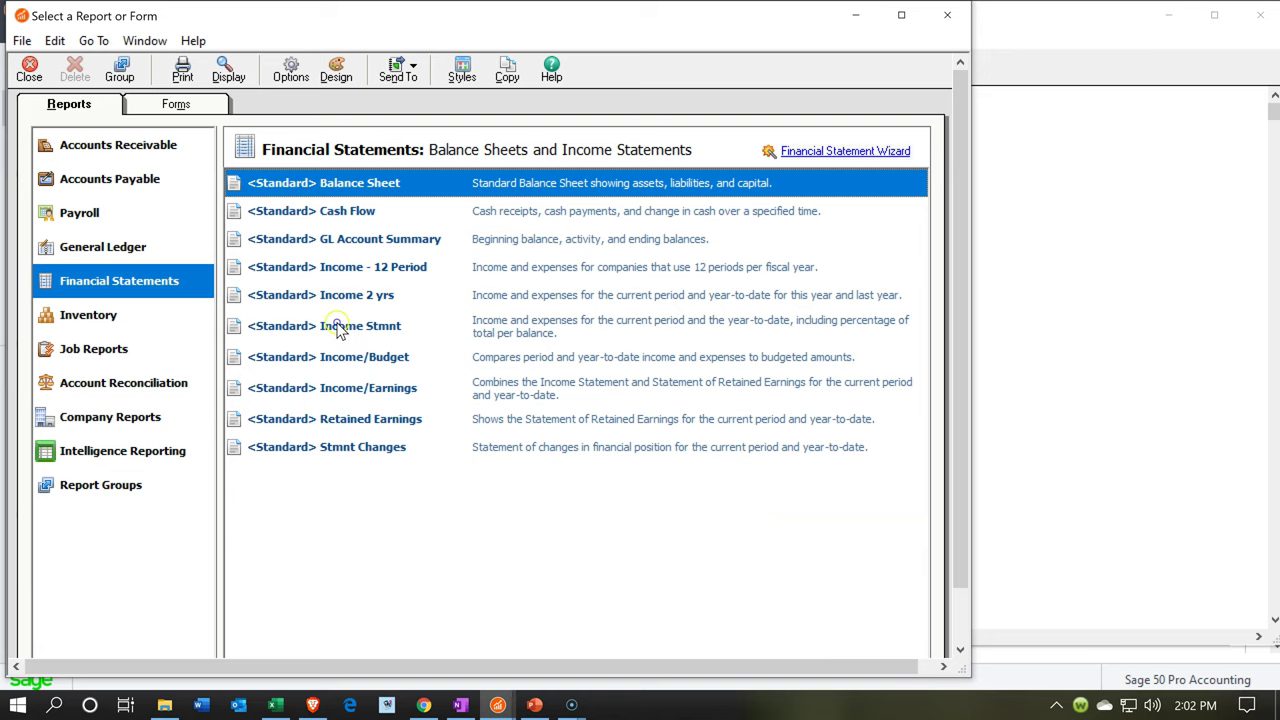
pyautogui.click(337, 325)
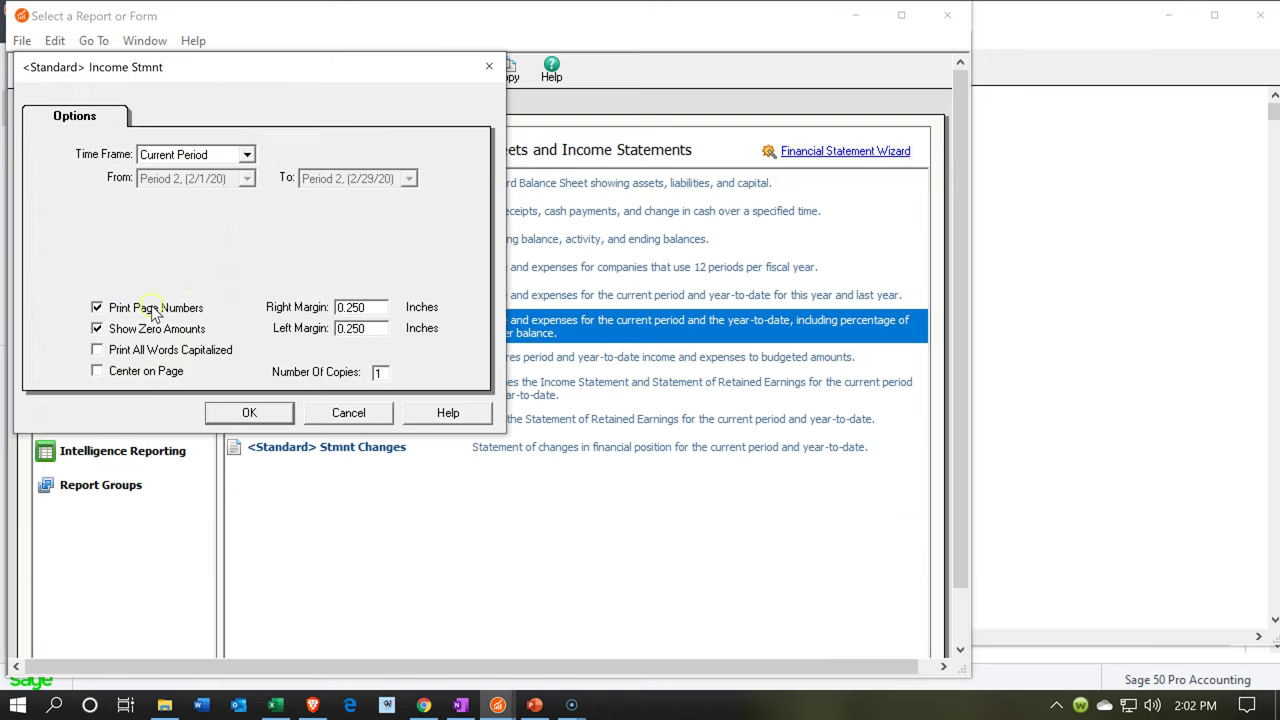
pyautogui.click(97, 307)
pyautogui.click(97, 328)
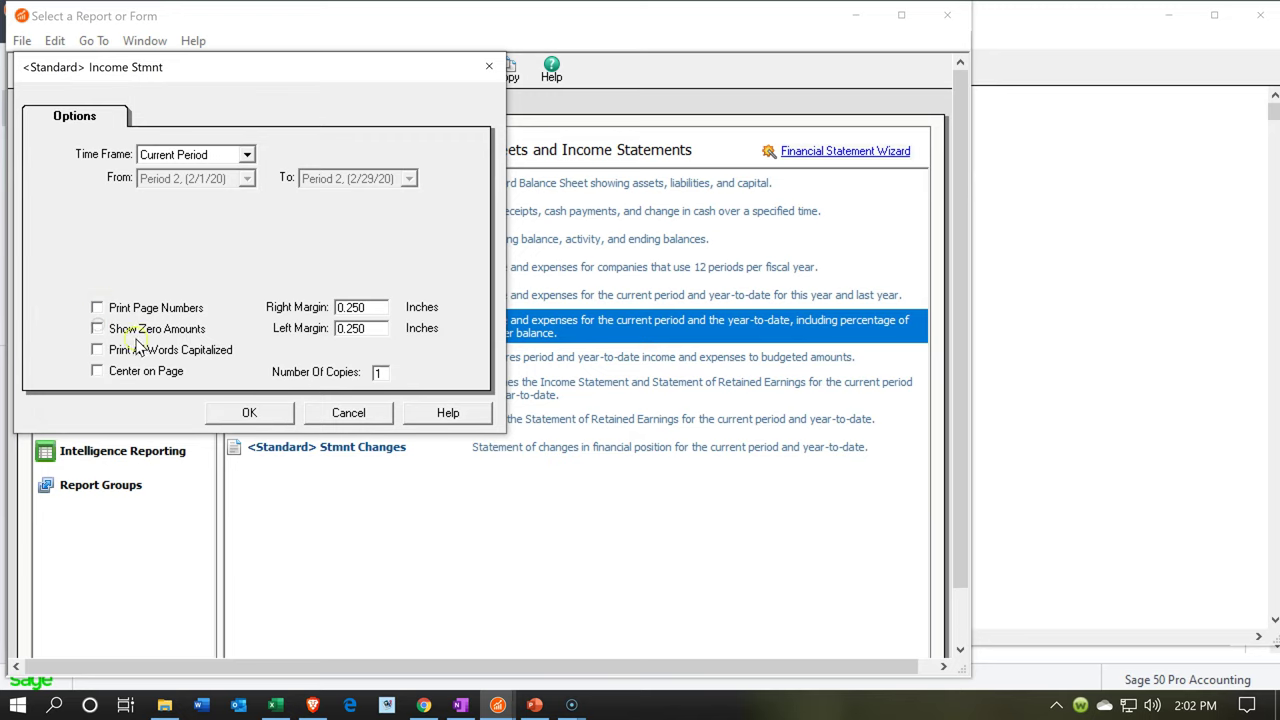
pyautogui.click(240, 410)
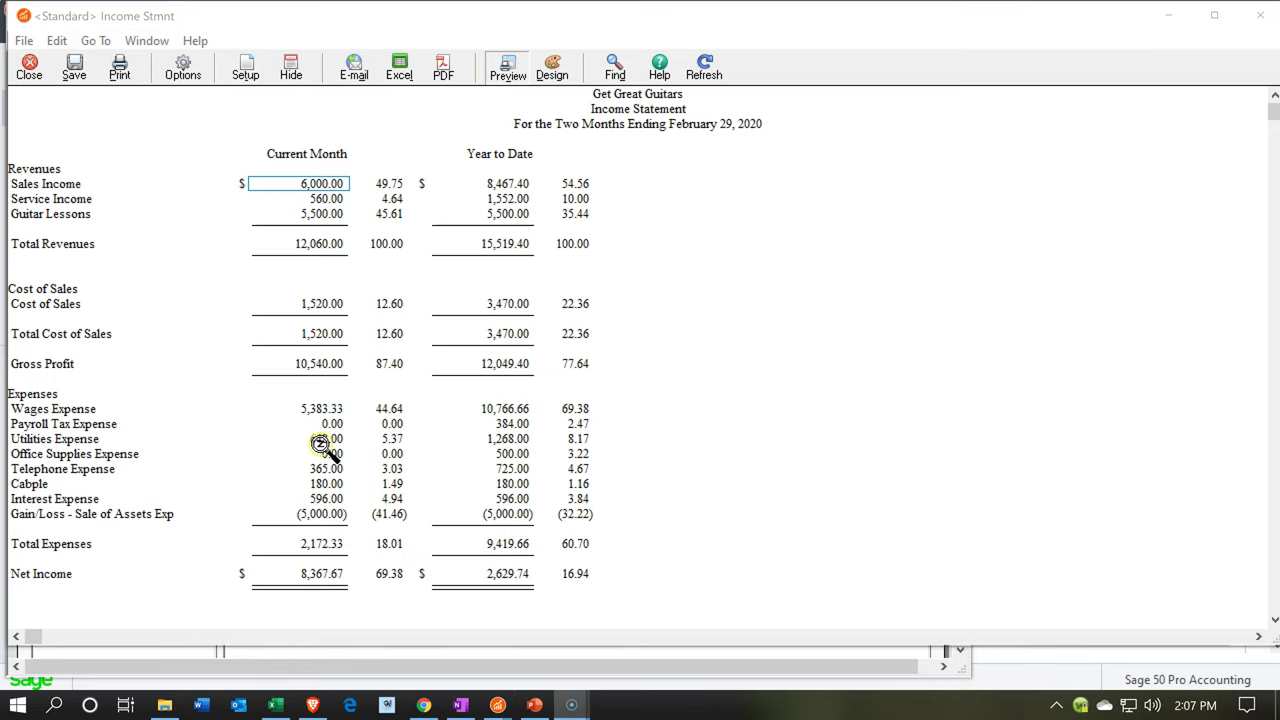
# Step: Review the 5,383.33 Wages Expense ledger detail, then return to the Balance Sheet liabilities
pyautogui.click(329, 409)
pyautogui.doubleClick(329, 409)
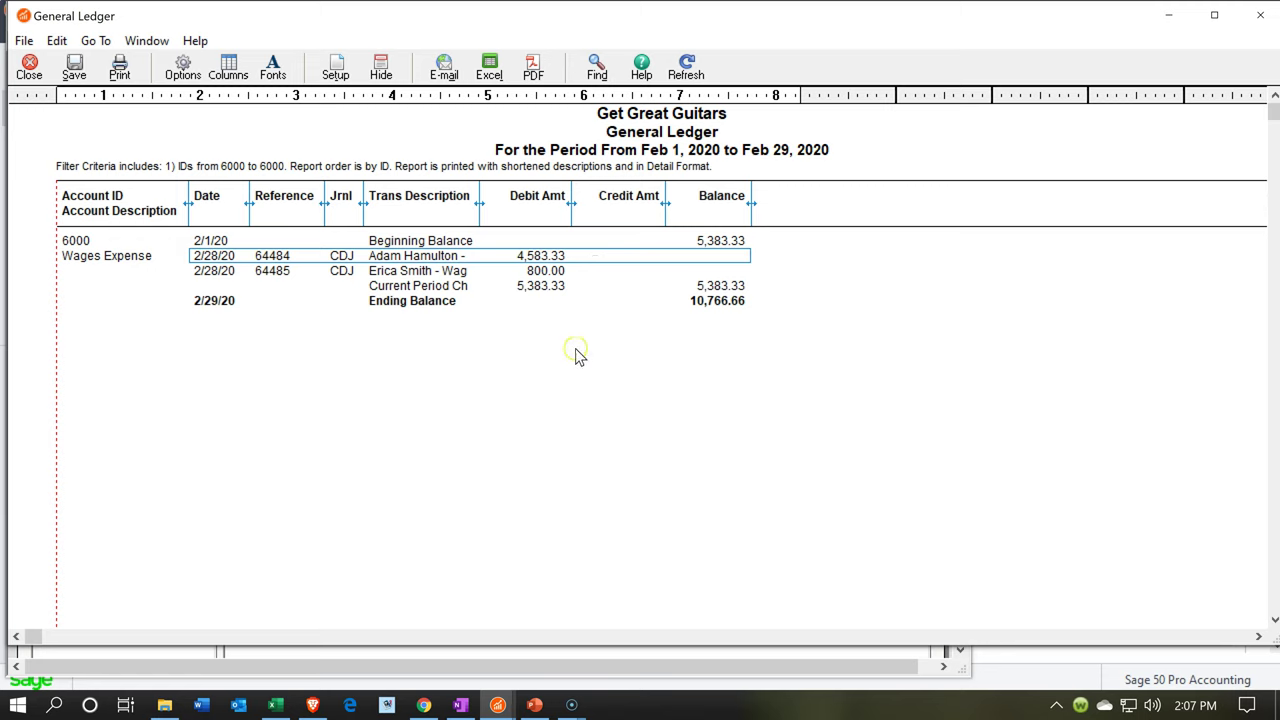
pyautogui.click(1263, 22)
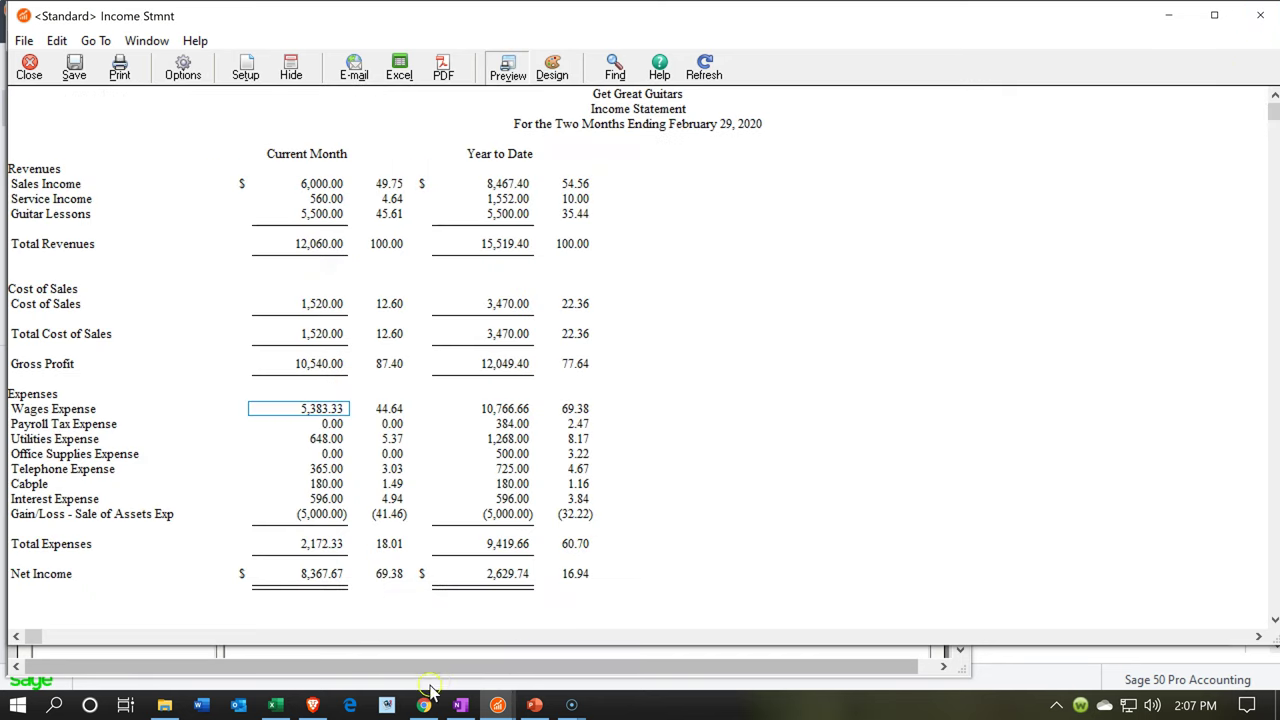
pyautogui.click(499, 705)
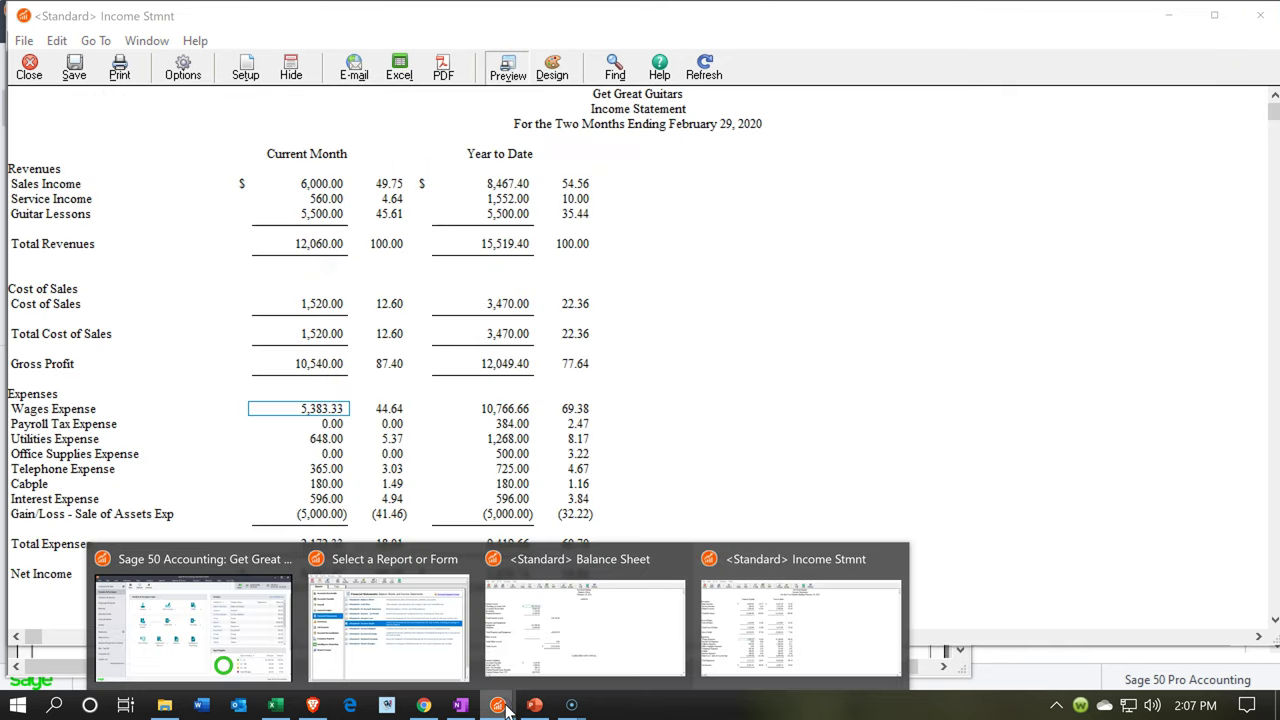
pyautogui.moveTo(648, 622)
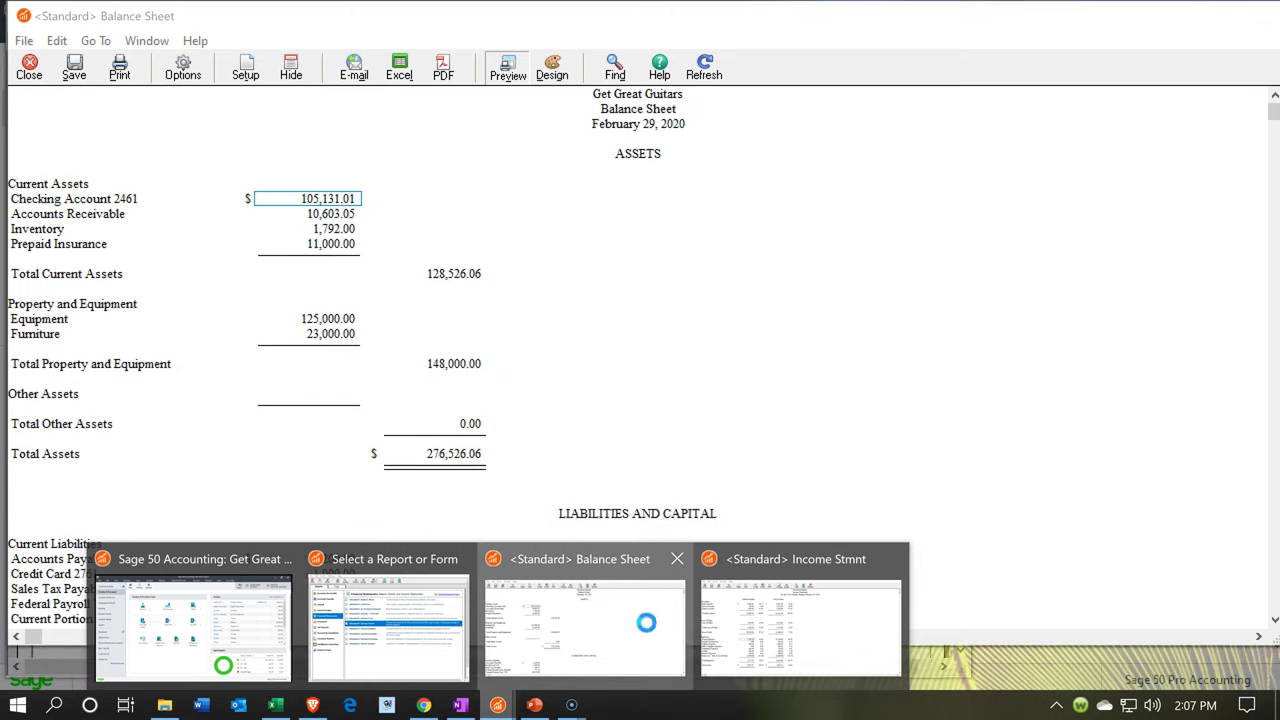
pyautogui.click(490, 563)
pyautogui.scroll(-2, 488, 562)
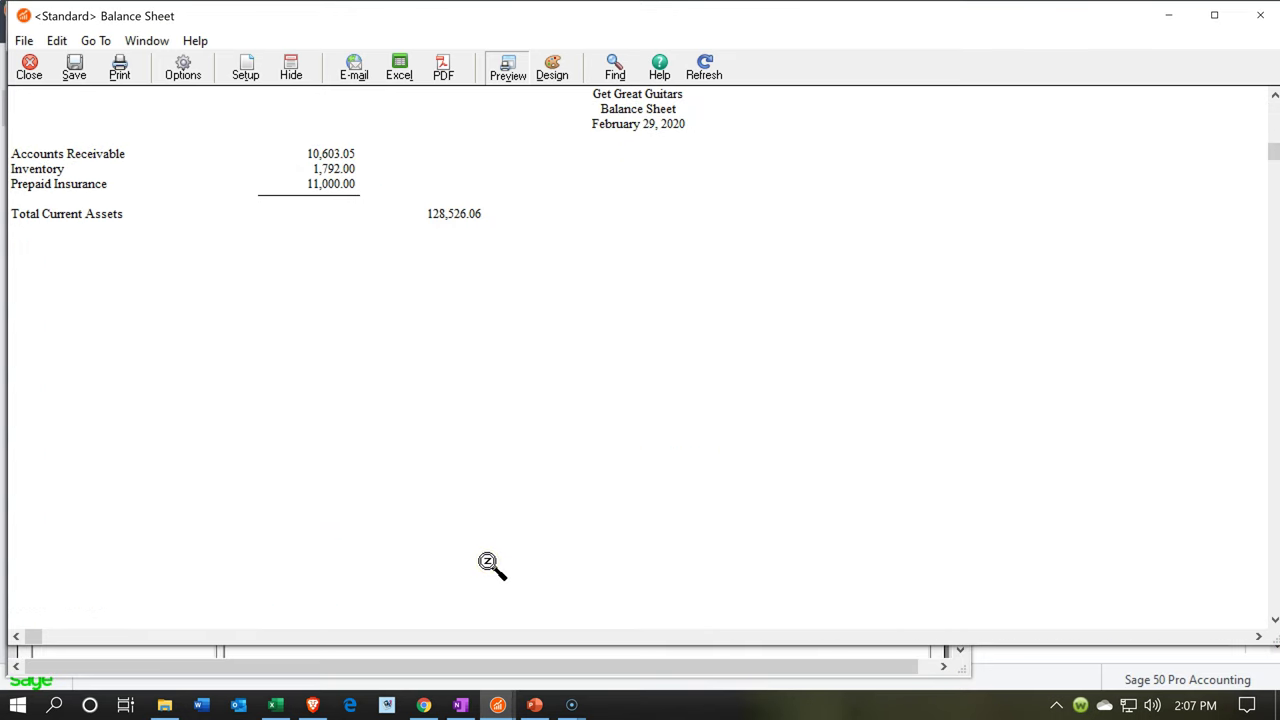
pyautogui.scroll(-2, 490, 563)
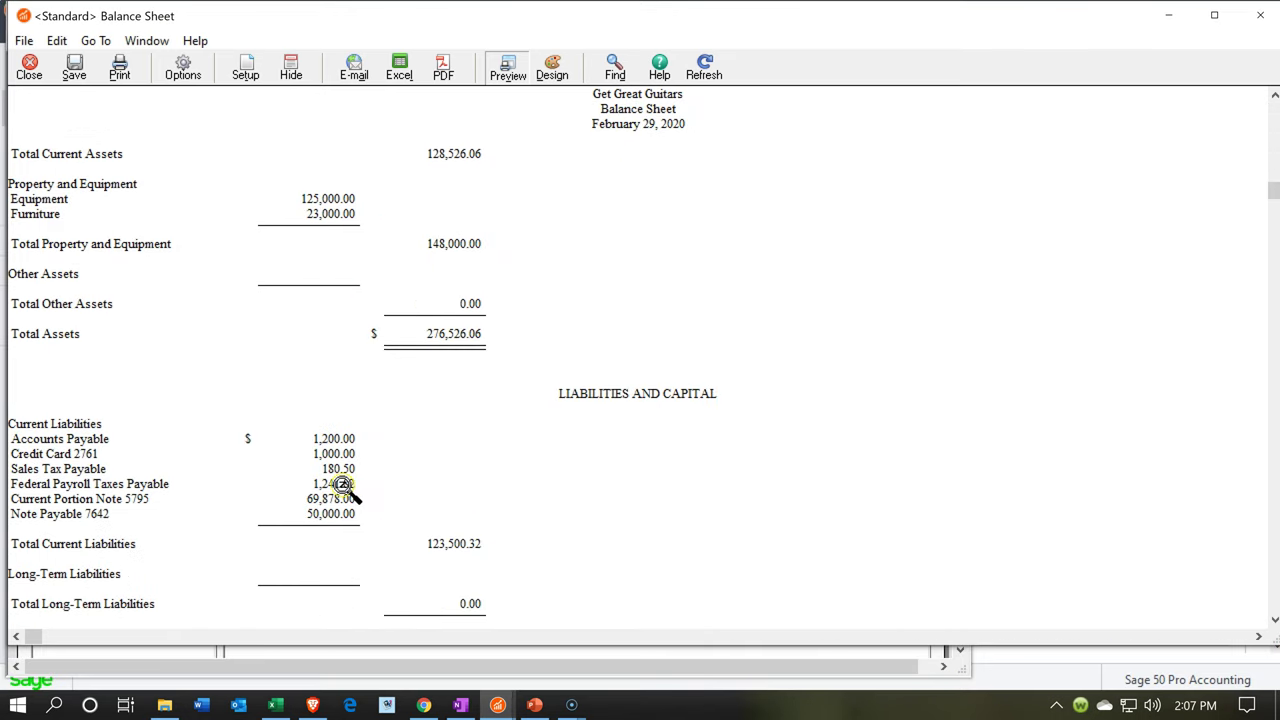
# Step: Review the Federal Payroll Taxes Payable ledger with its 171.20 line and 1,241.82 balance, then close it
pyautogui.doubleClick(342, 485)
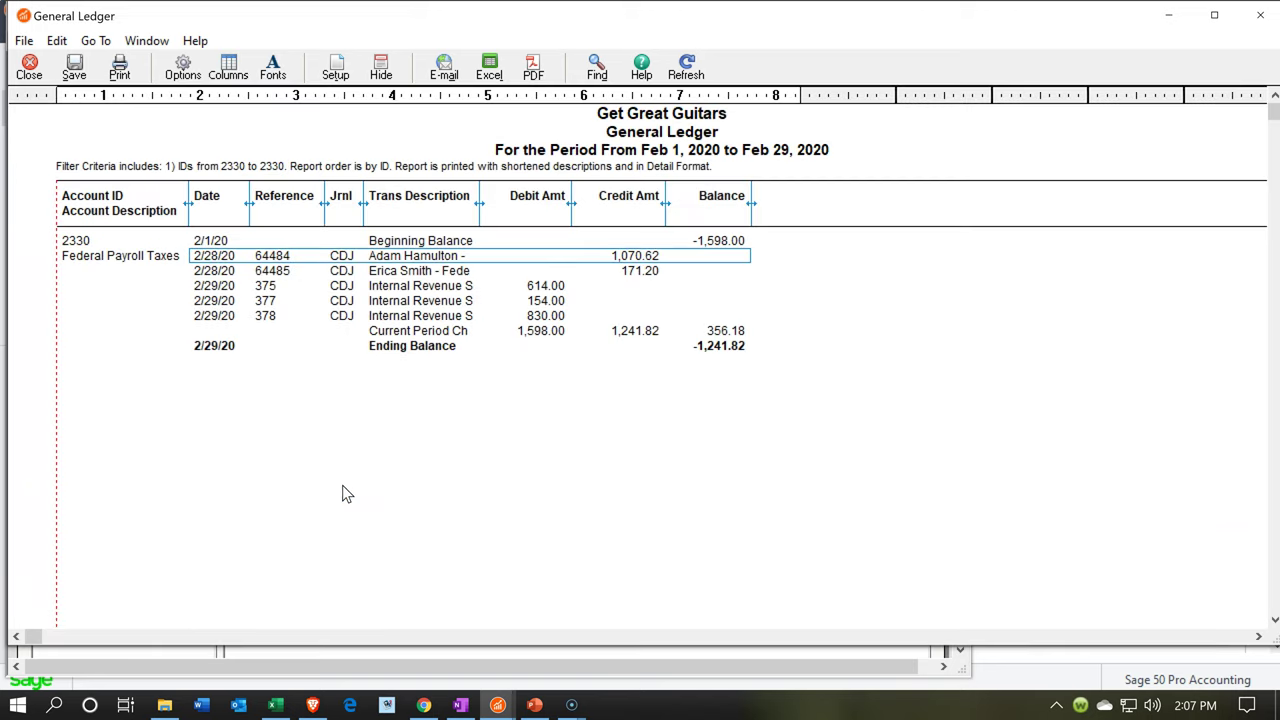
pyautogui.click(658, 274)
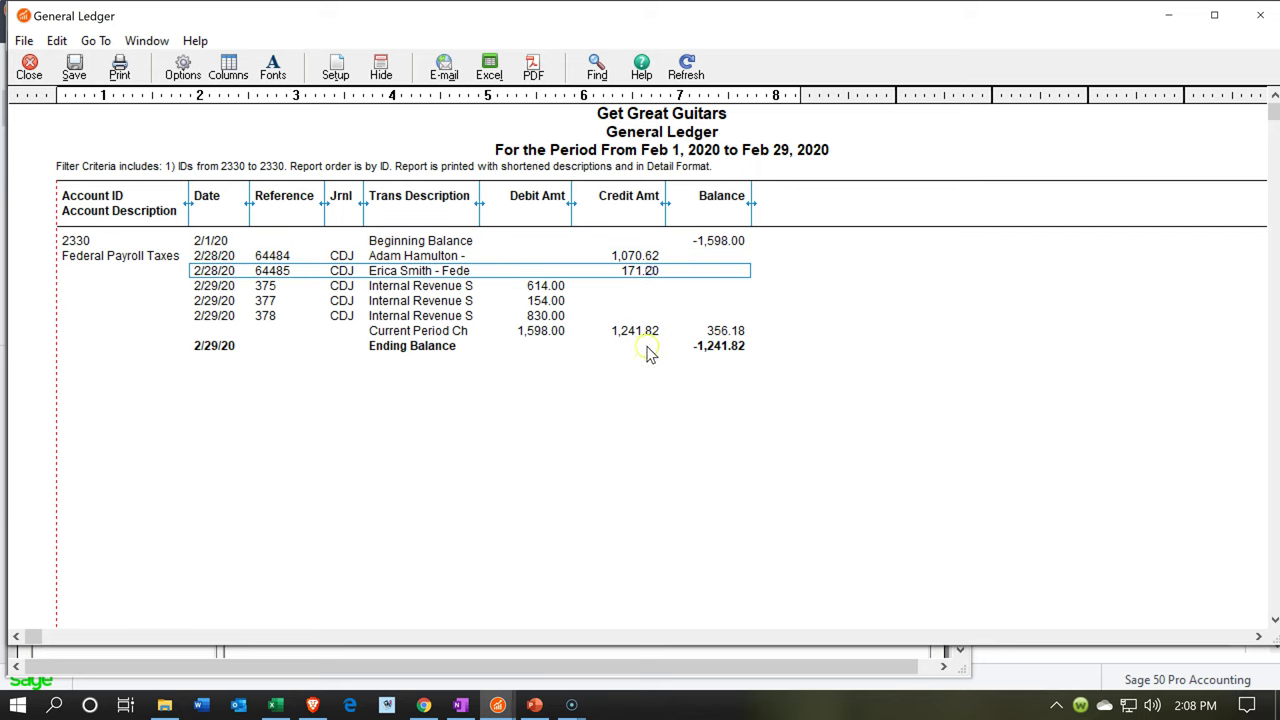
pyautogui.click(607, 474)
pyautogui.click(674, 450)
pyautogui.click(1261, 20)
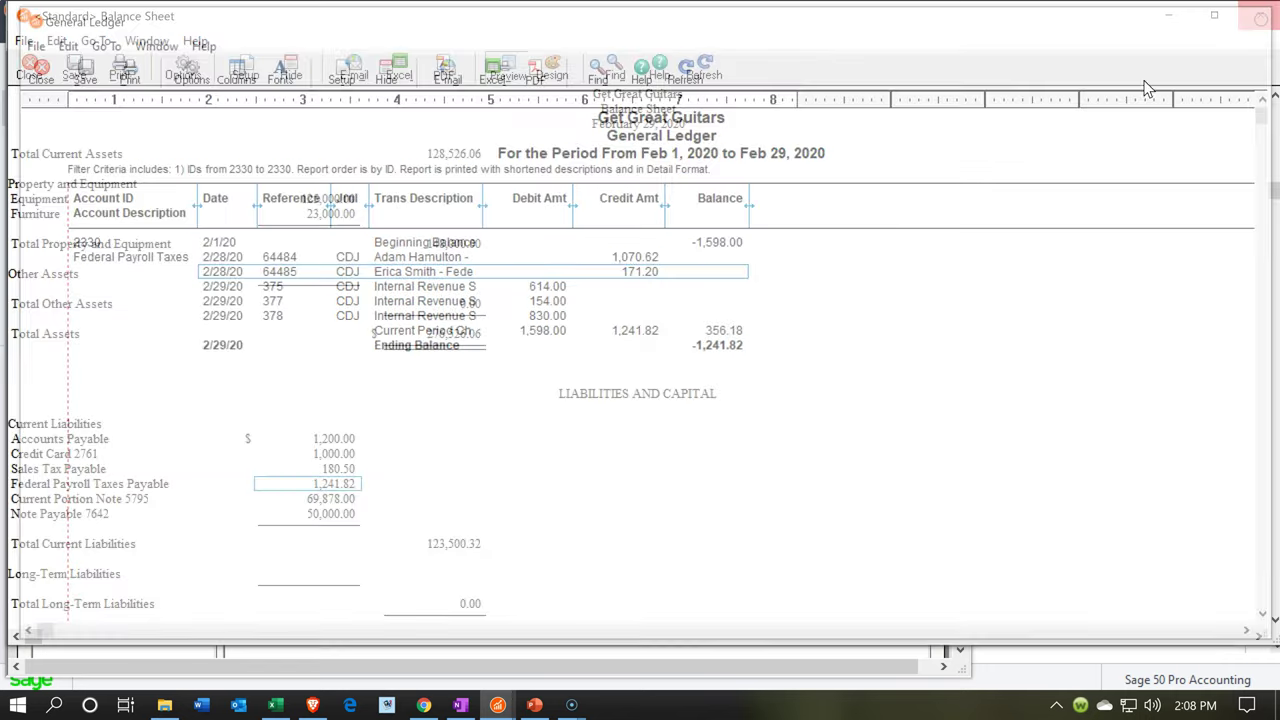
pyautogui.click(408, 660)
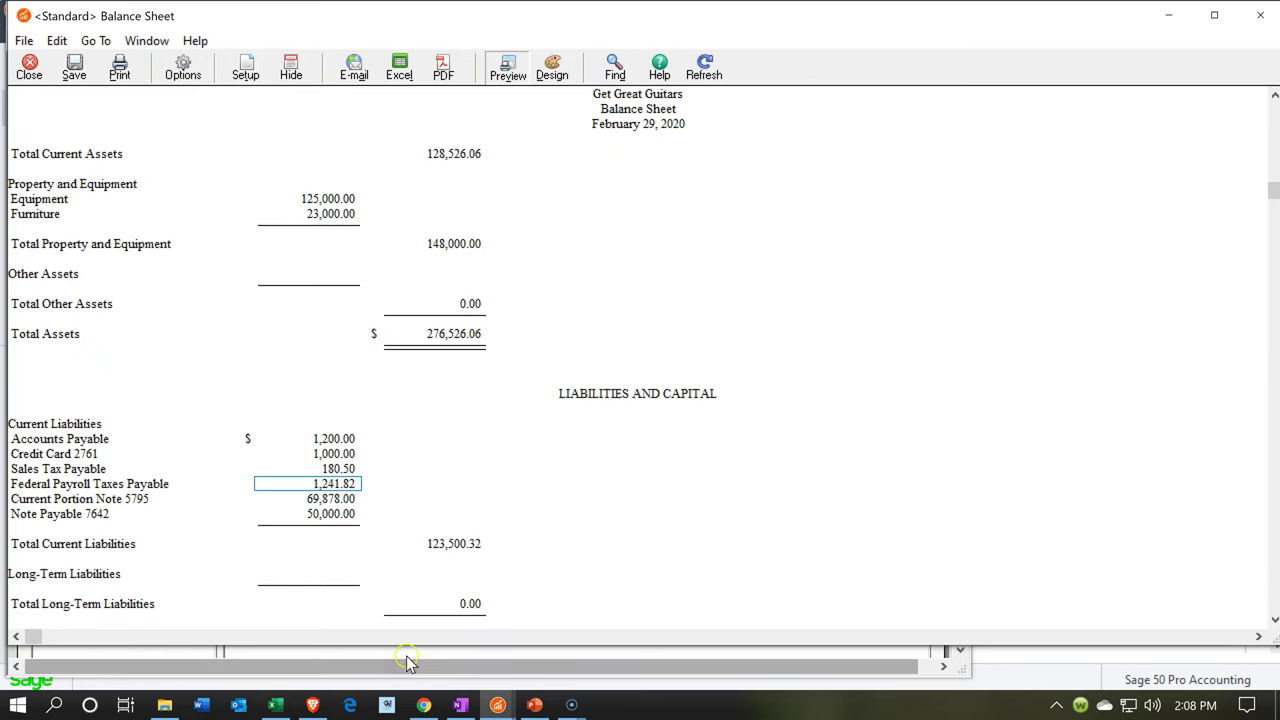
pyautogui.click(276, 705)
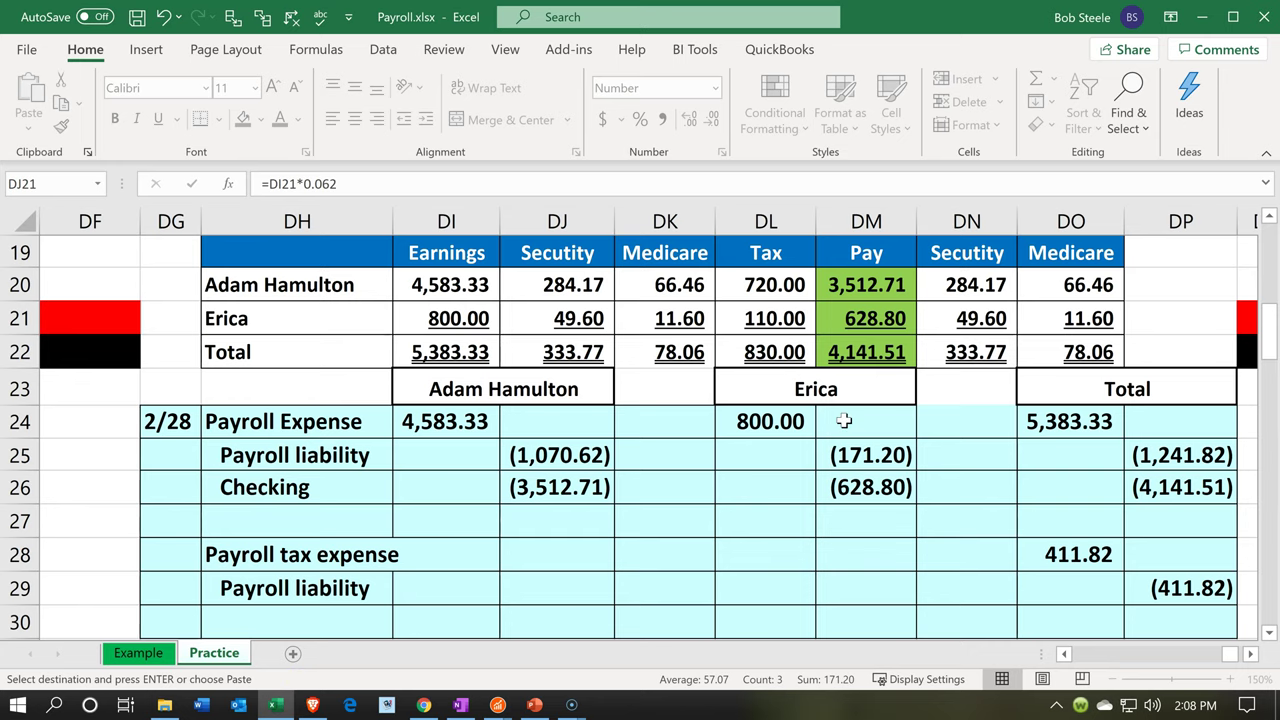
# Step: Check that employer Social Security 333.77 and Medicare 78.06 sum to 411.82 in Payroll.xlsx
pyautogui.click(829, 427)
pyautogui.click(1032, 353)
pyautogui.hotkey('ctrl', 'v')
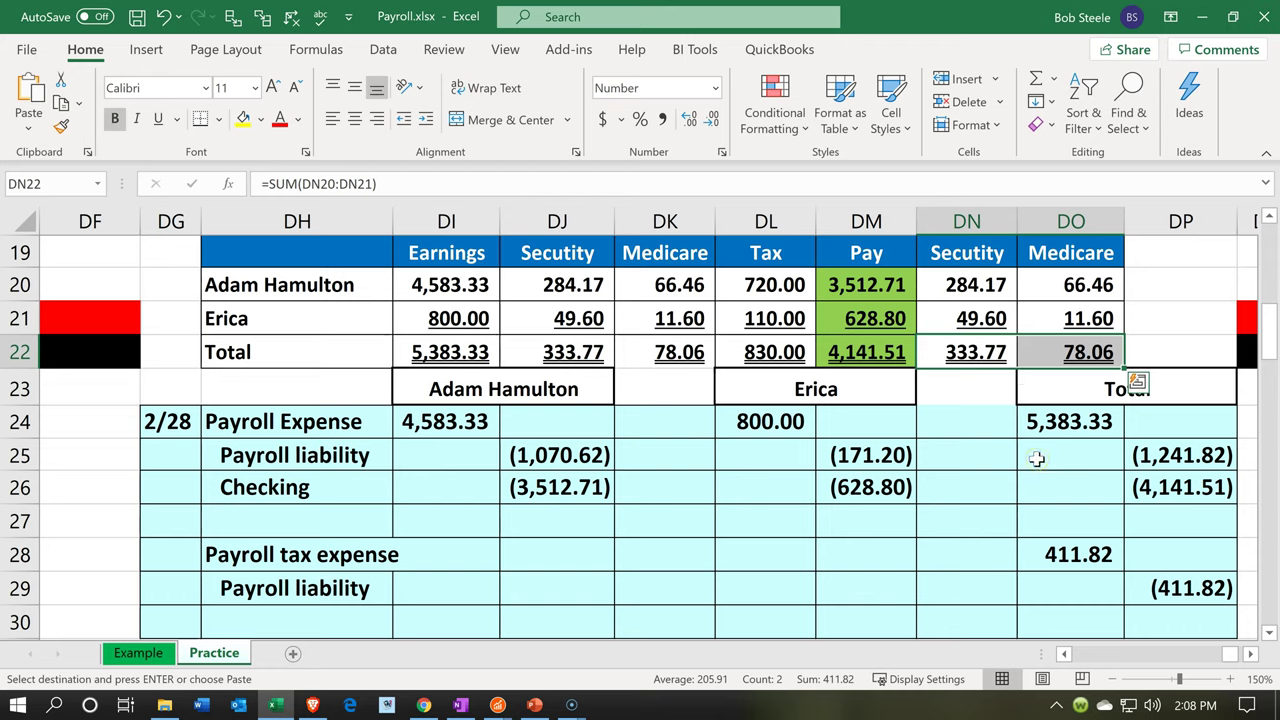
pyautogui.click(1203, 20)
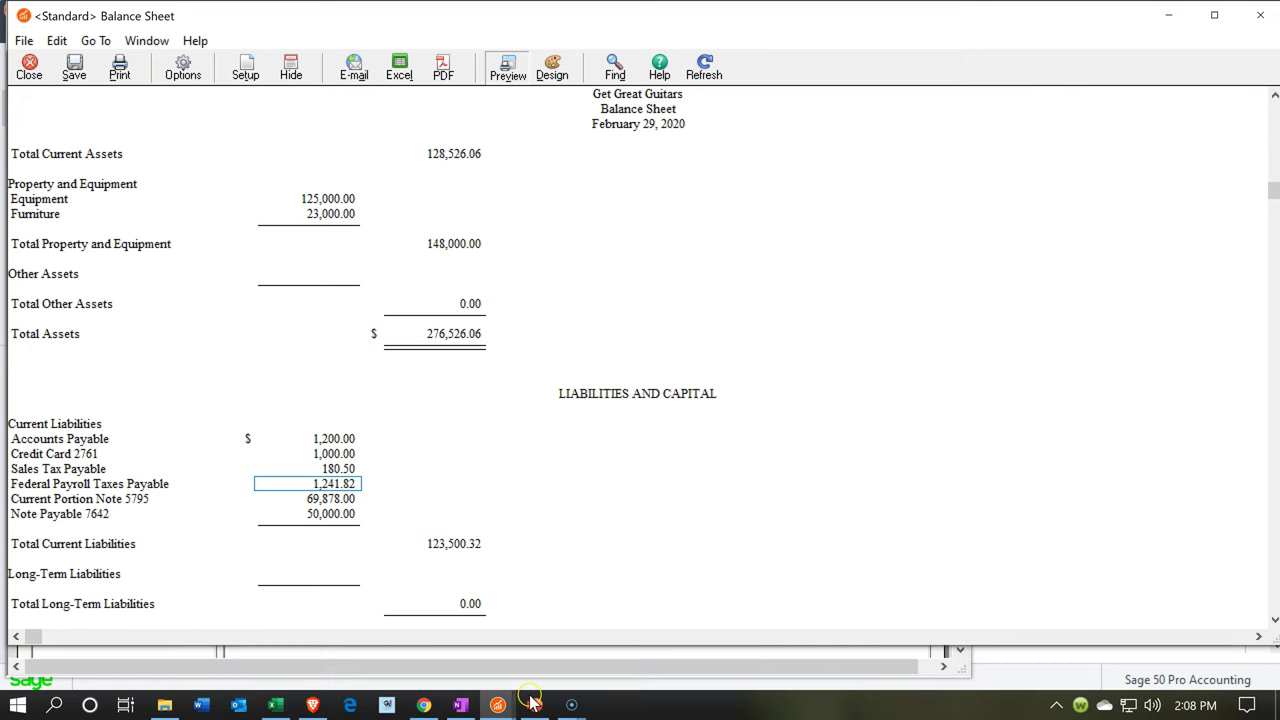
# Step: Start a maximized General Journal Entry dated Feb 28, 2020
pyautogui.moveTo(499, 703)
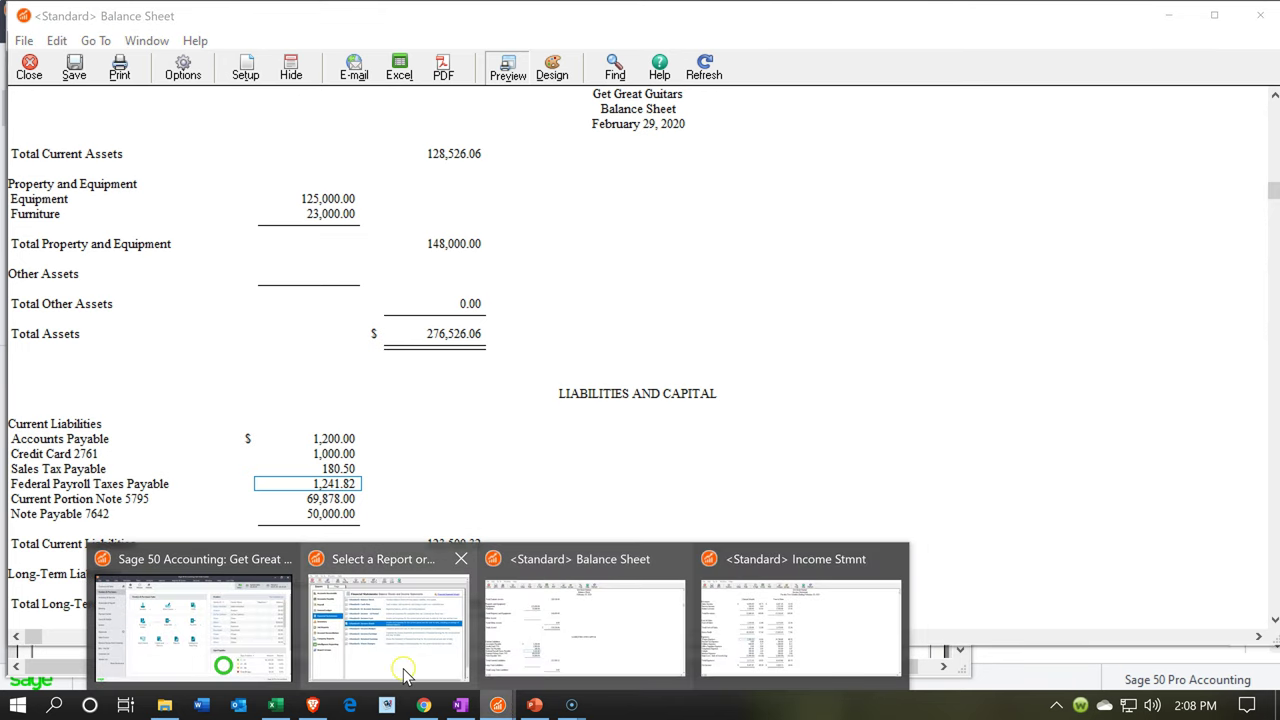
pyautogui.click(236, 652)
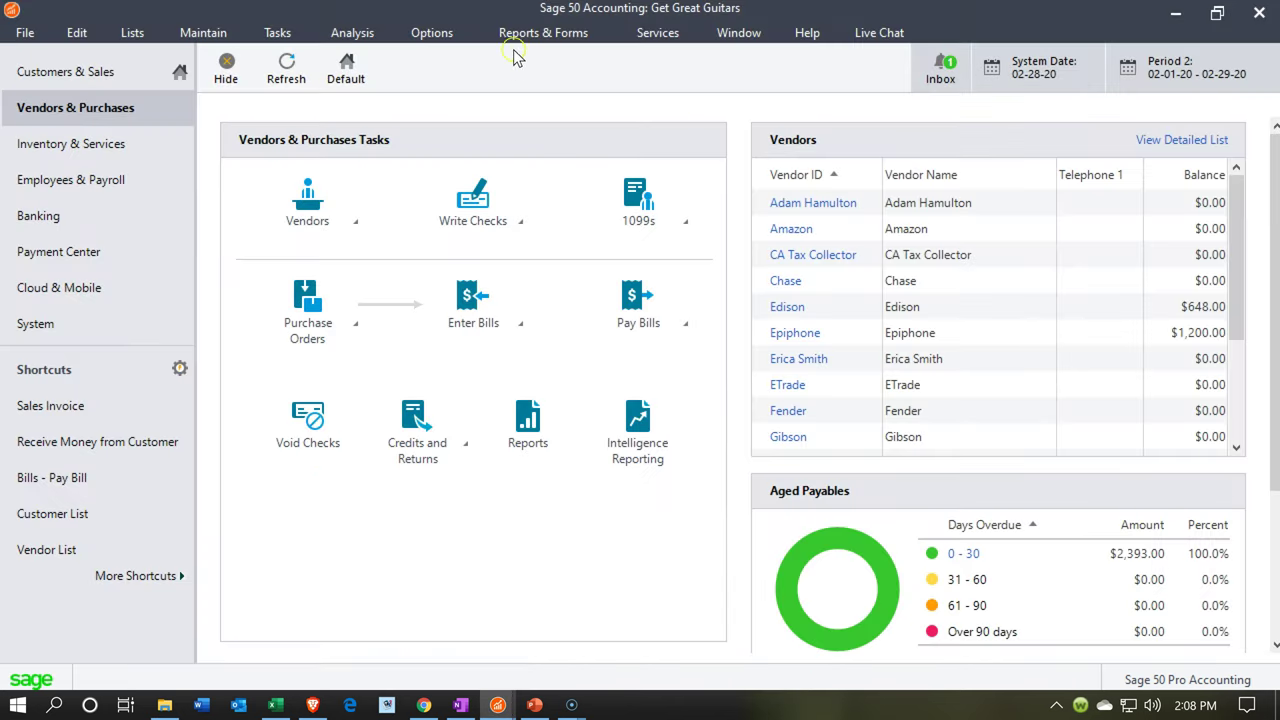
pyautogui.click(281, 35)
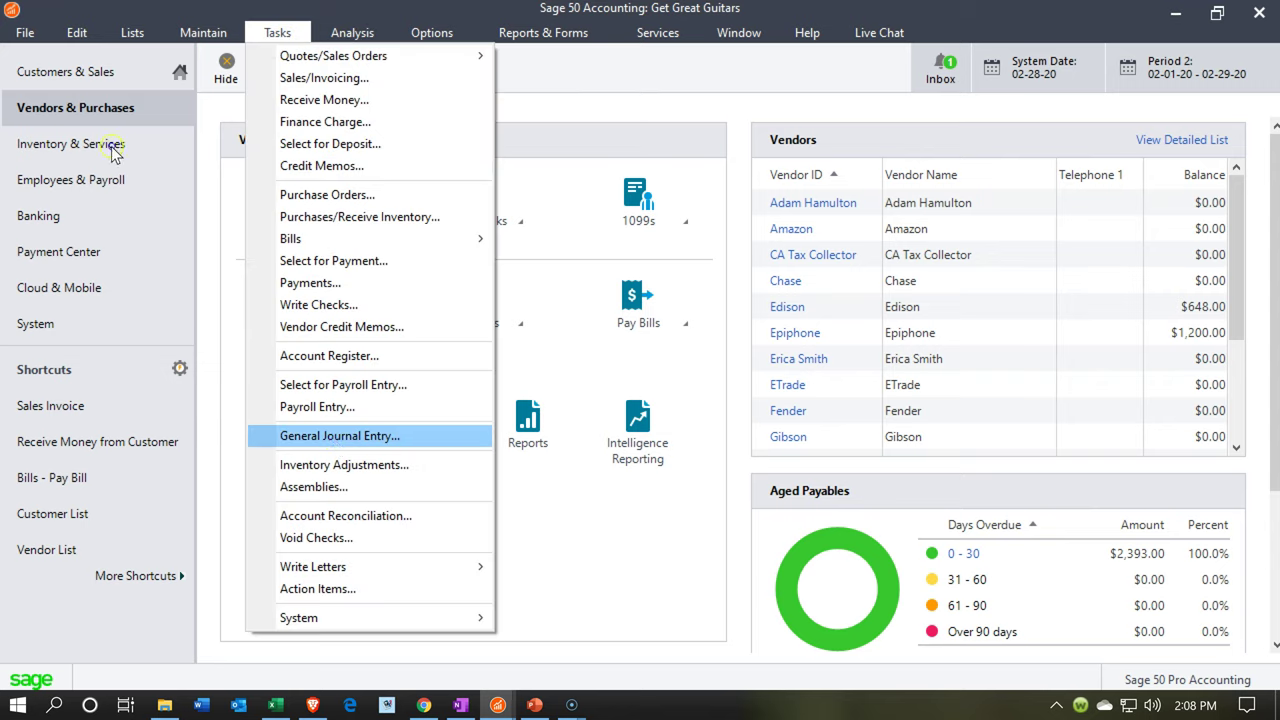
pyautogui.click(337, 440)
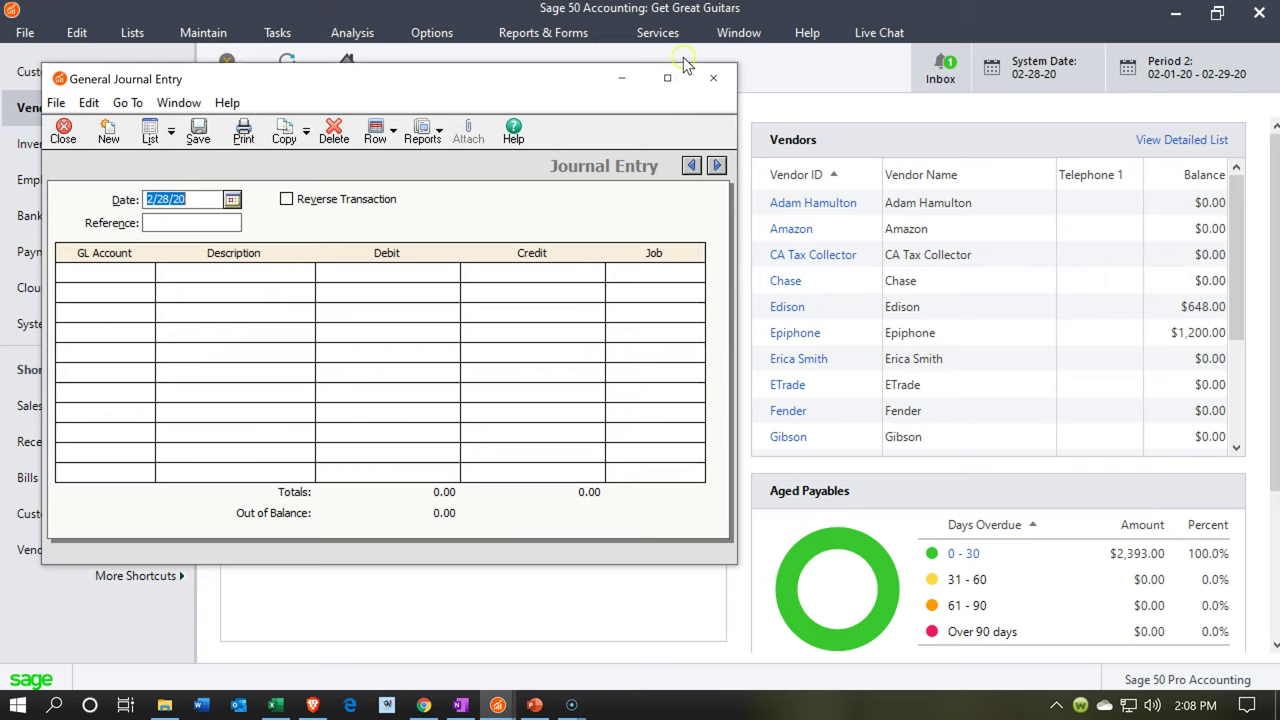
pyautogui.click(667, 77)
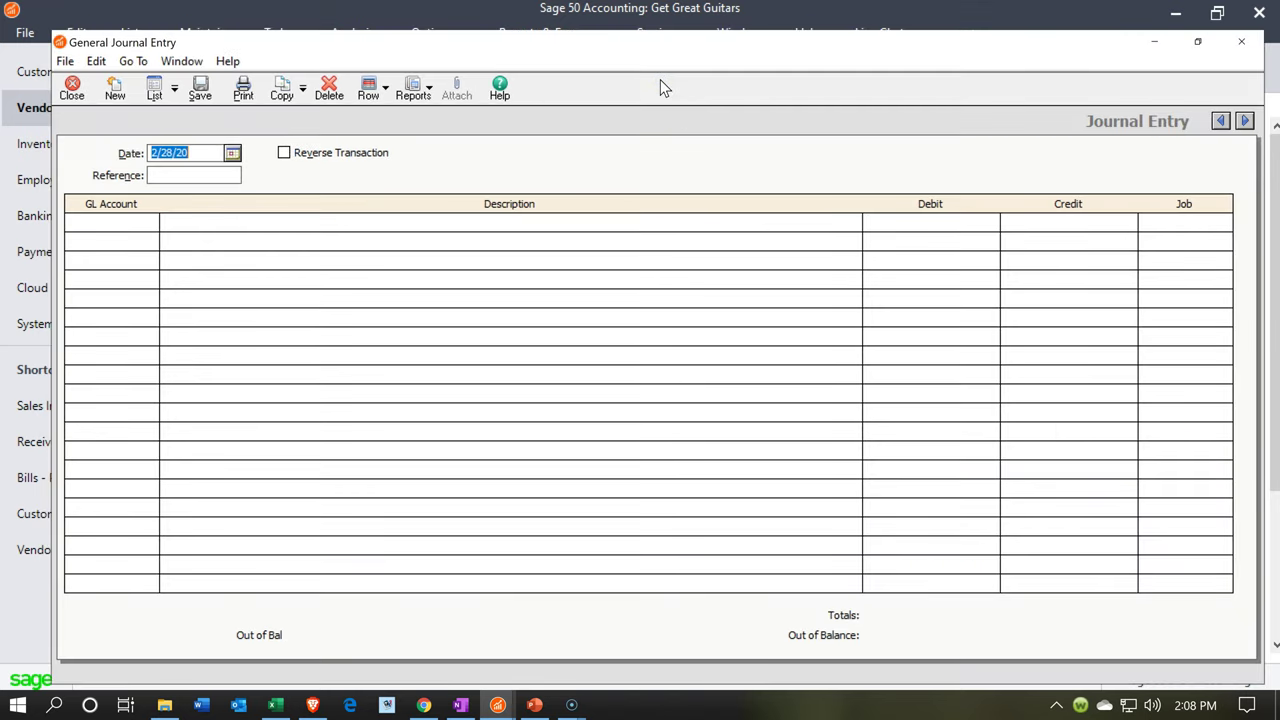
pyautogui.press('Tab')
pyautogui.press('Tab')
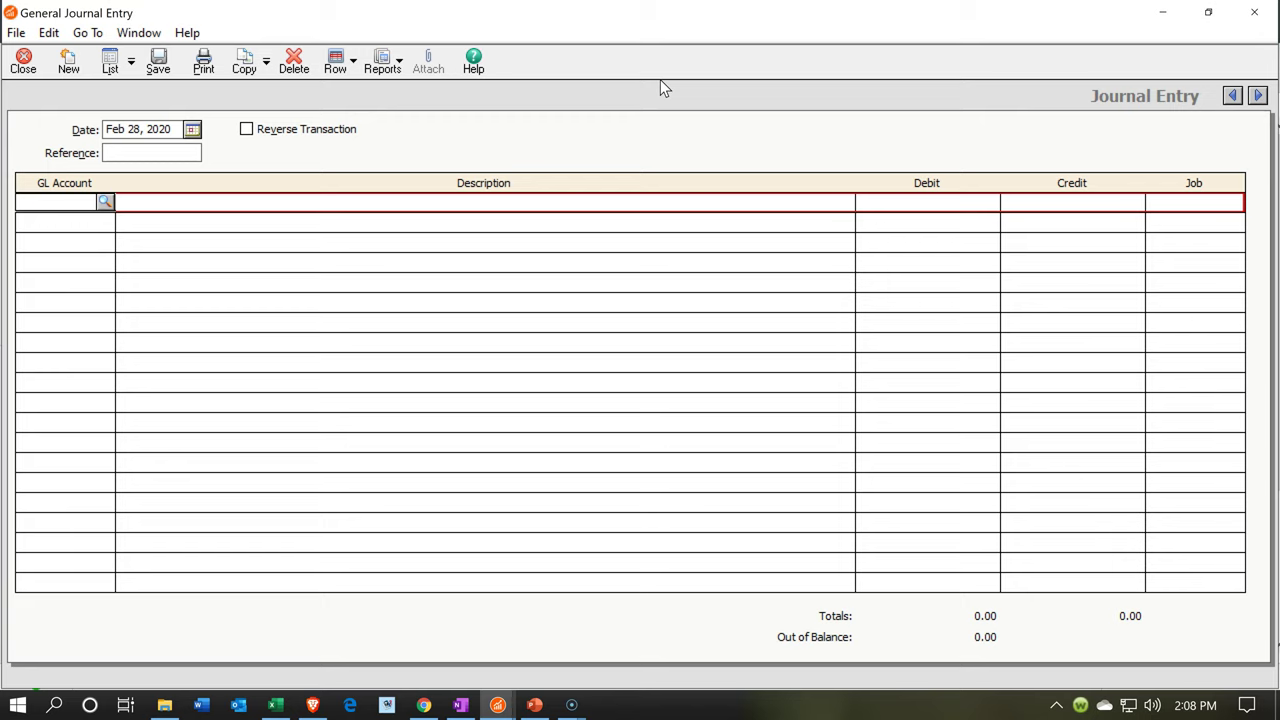
# Step: Set line one's account to 6100 Payroll Tax Expense and advance to its Debit field
pyautogui.click(104, 203)
pyautogui.scroll(-1, 198, 291)
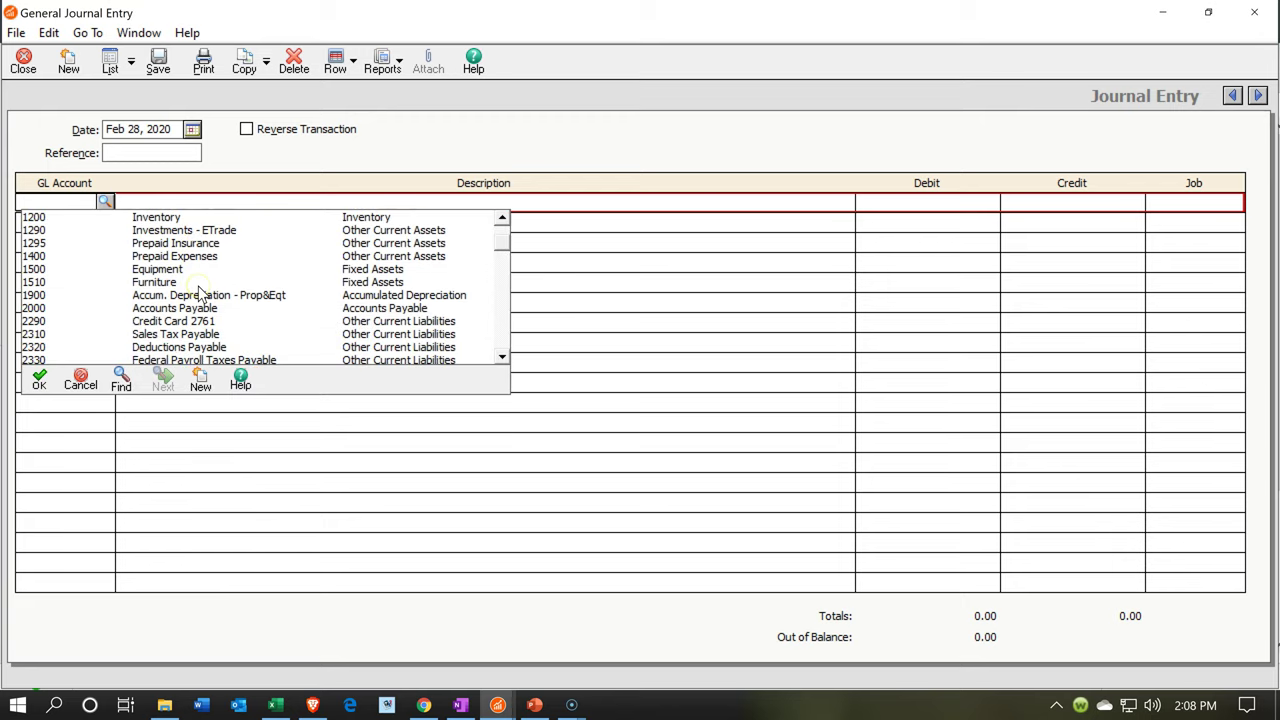
pyautogui.scroll(-5, 198, 291)
pyautogui.scroll(-4, 200, 291)
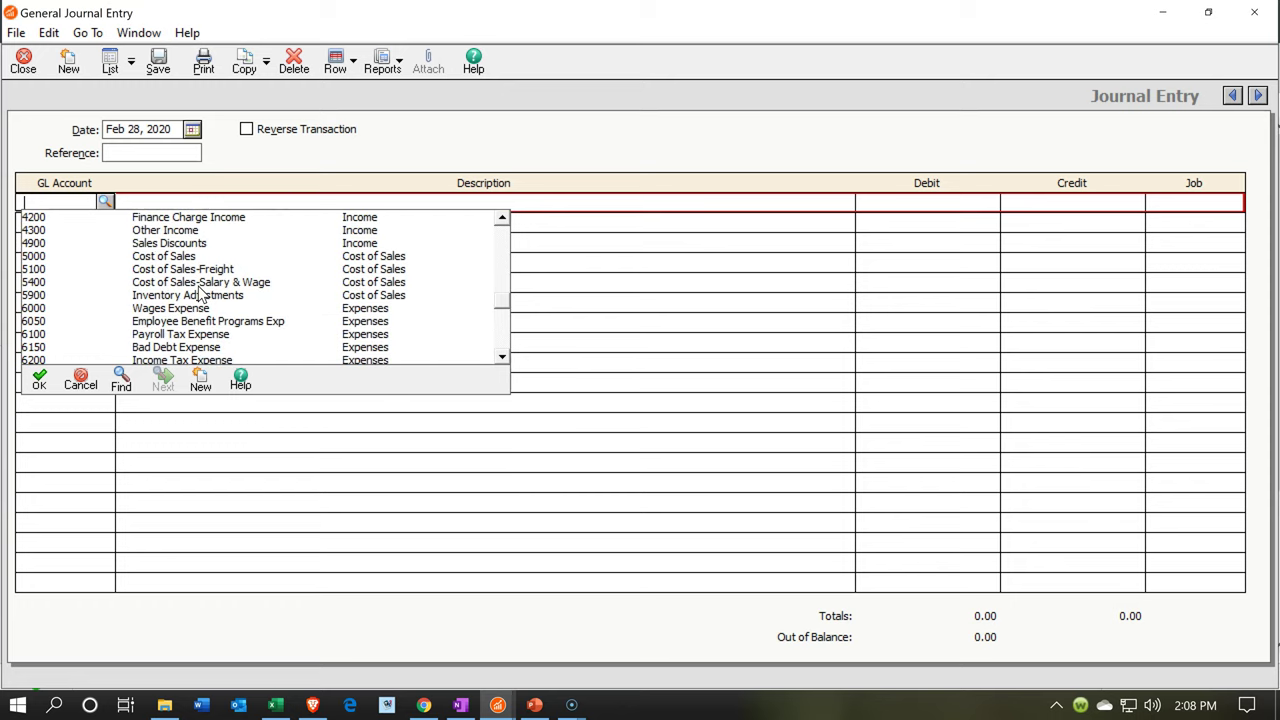
pyautogui.scroll(-1, 200, 289)
pyautogui.scroll(-3, 226, 313)
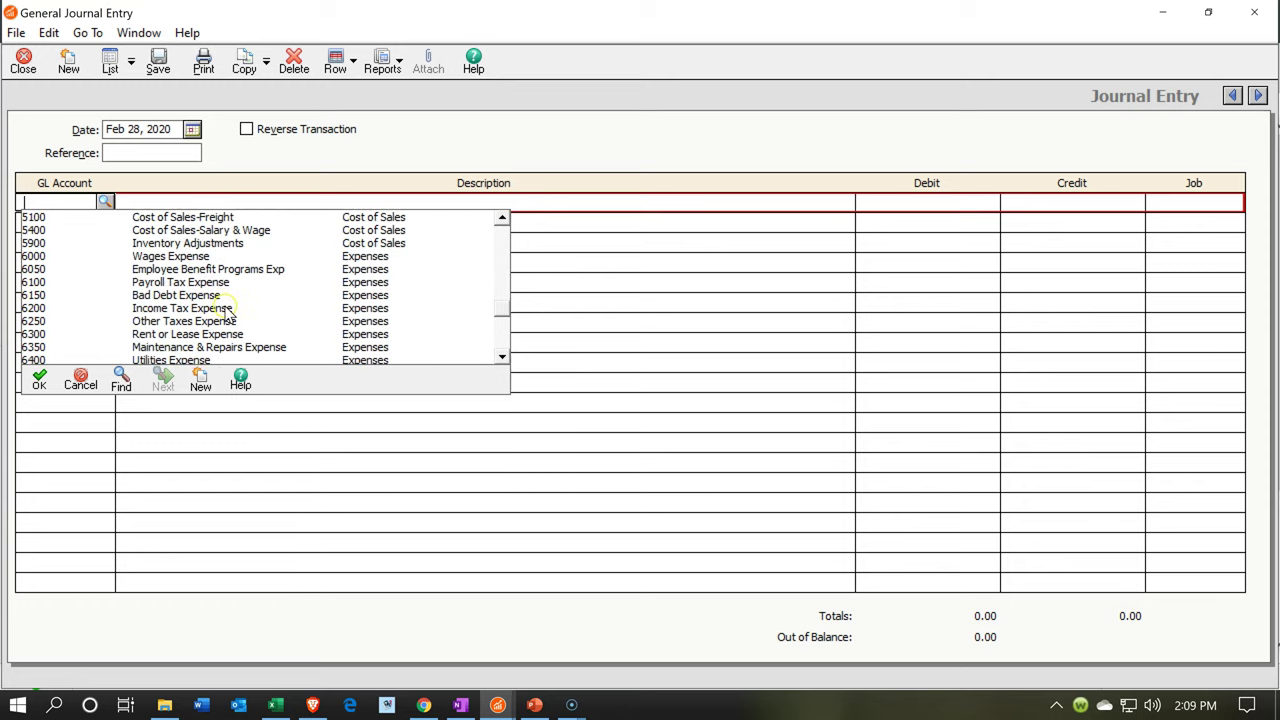
pyautogui.scroll(-4, 226, 313)
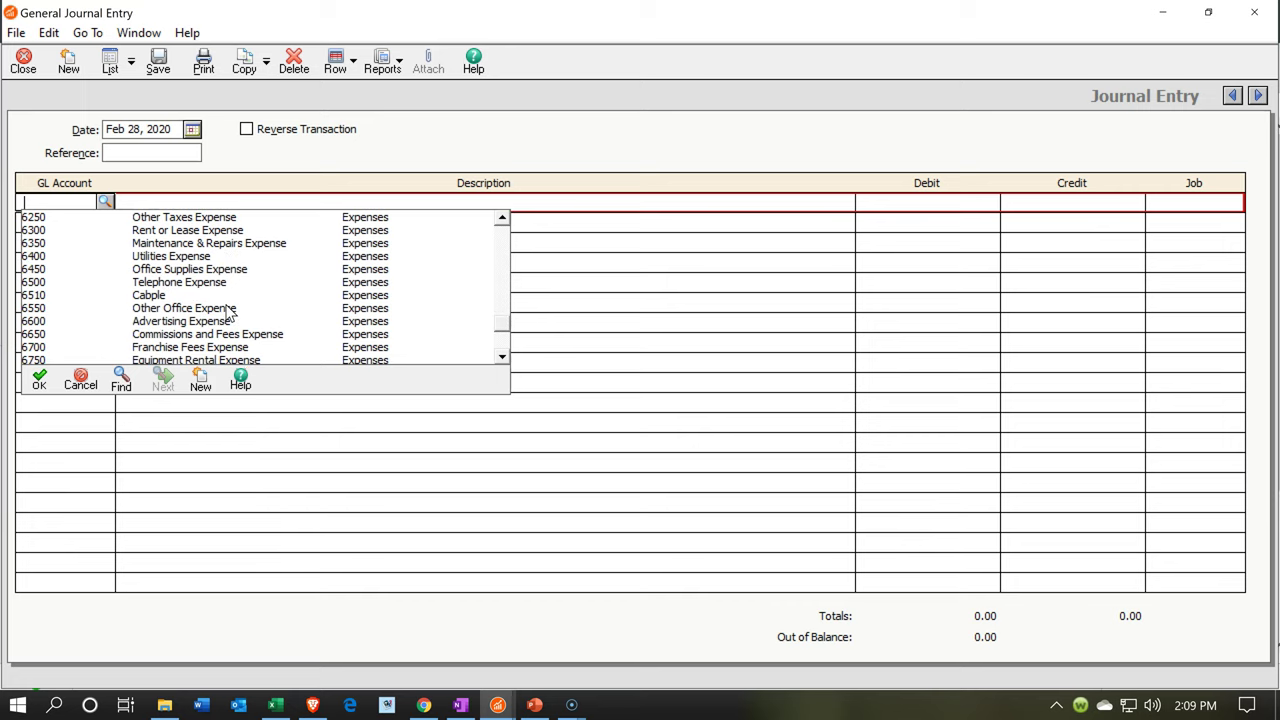
pyautogui.scroll(-1, 228, 313)
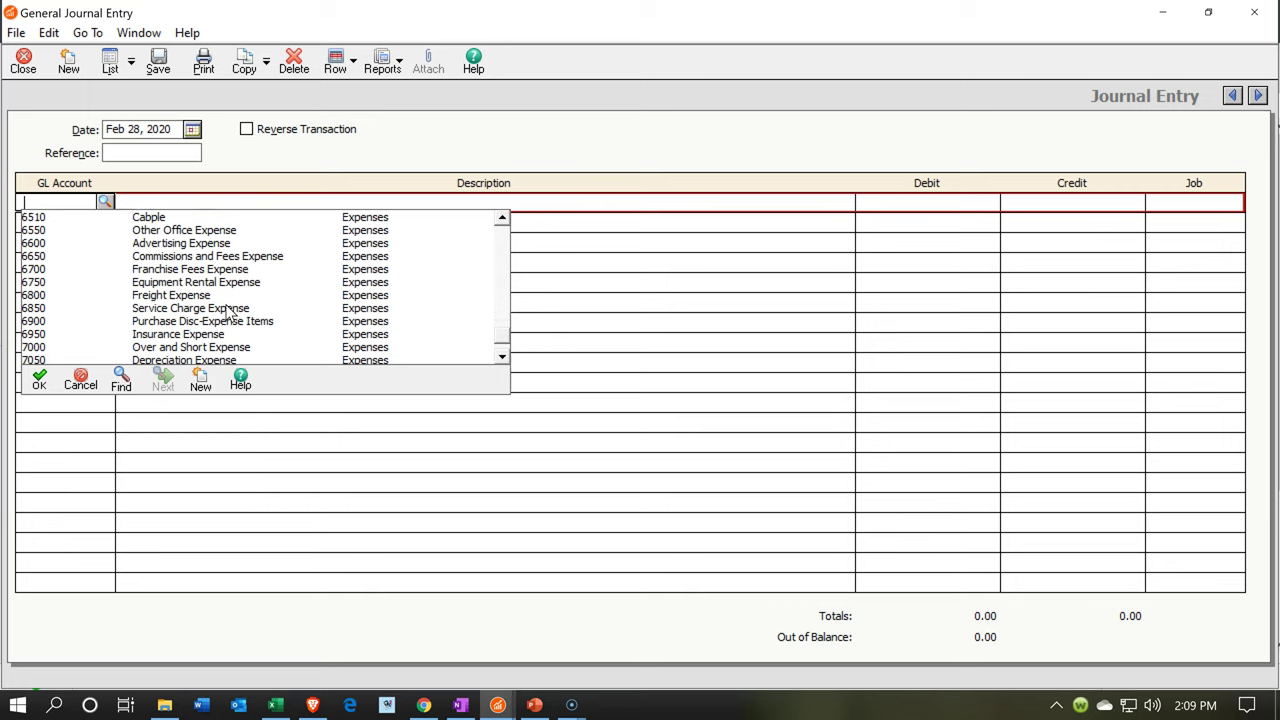
pyautogui.scroll(-1, 228, 313)
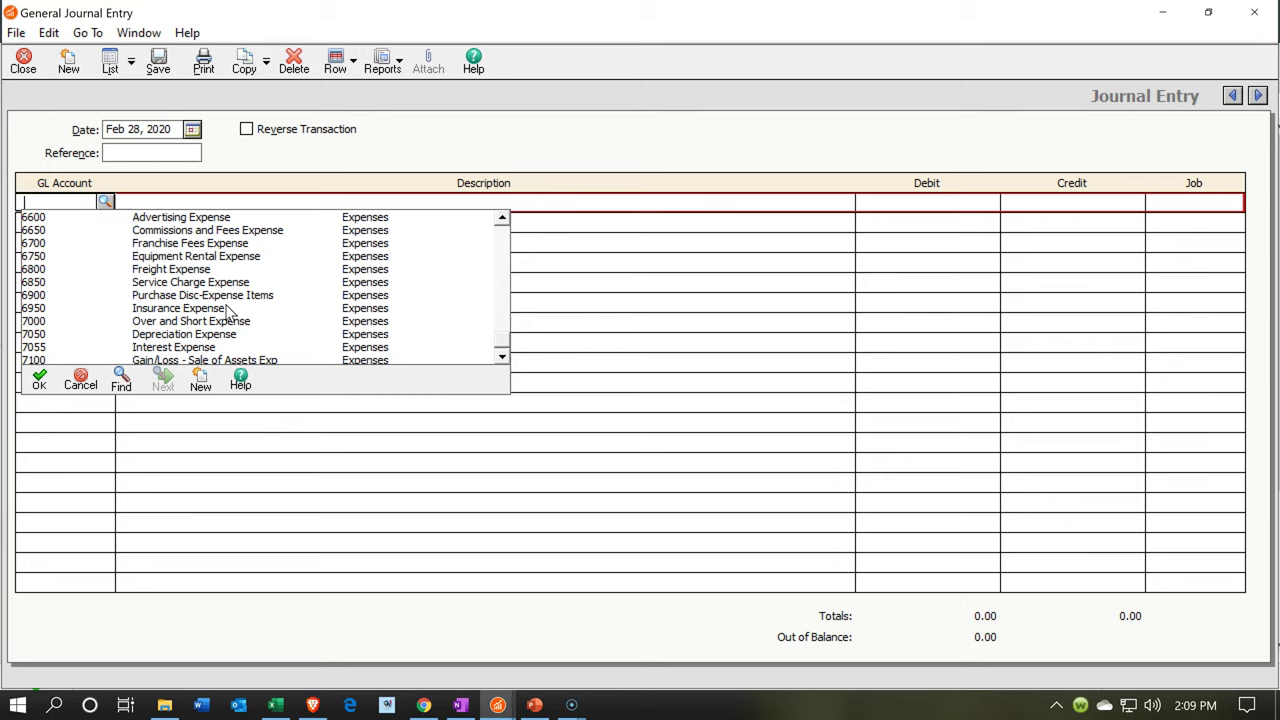
pyautogui.click(106, 204)
pyautogui.click(104, 202)
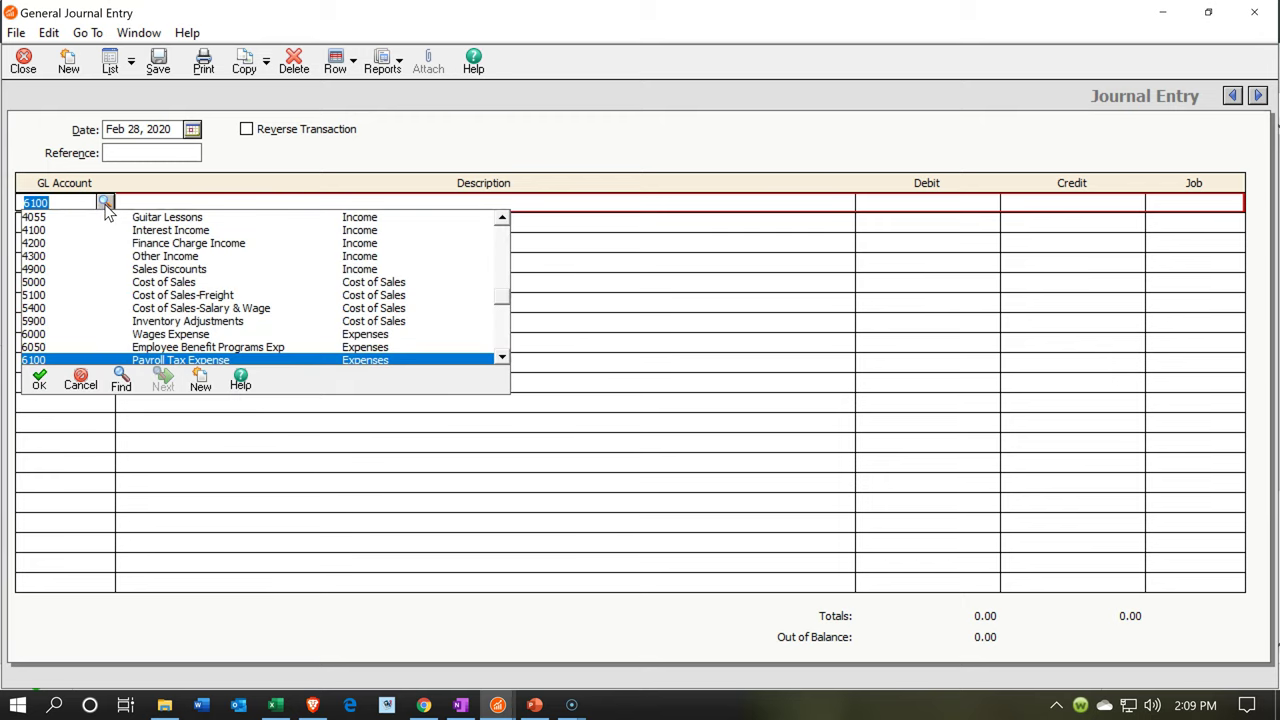
pyautogui.click(105, 203)
pyautogui.press('Tab')
pyautogui.press('Tab')
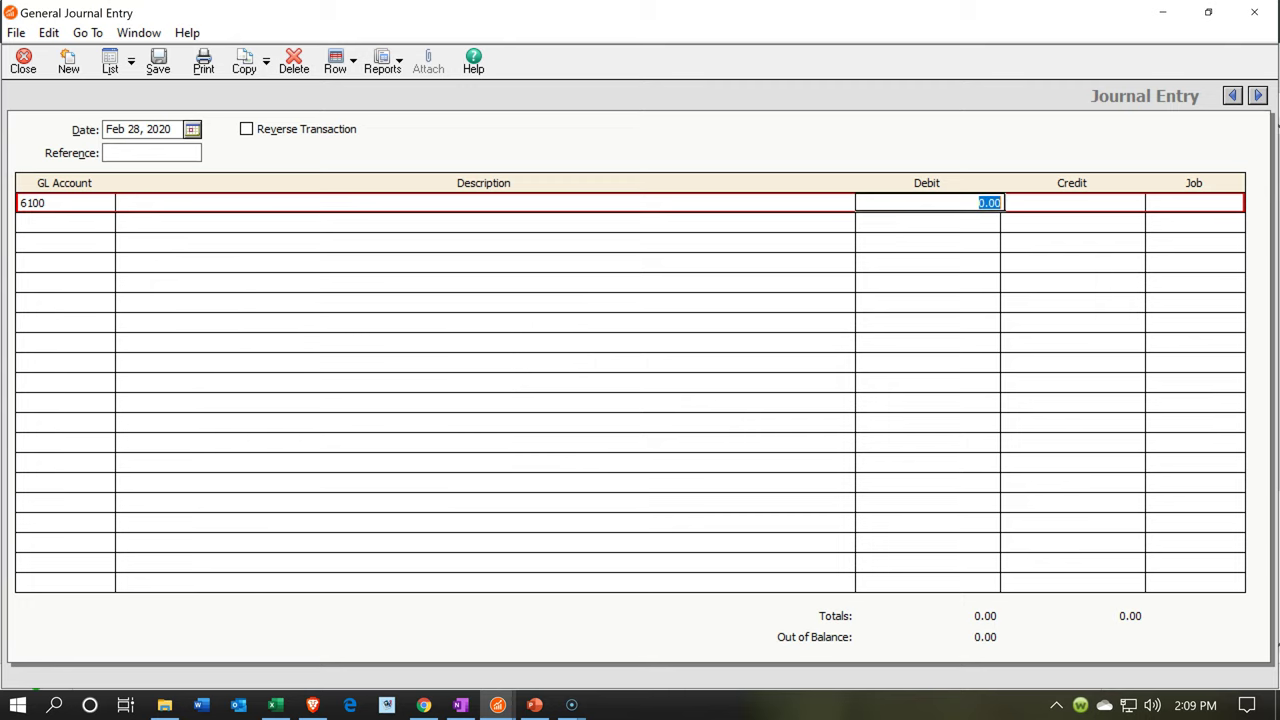
pyautogui.moveTo(273, 707)
pyautogui.press('Tab')
pyautogui.press('Tab')
pyautogui.press('Tab')
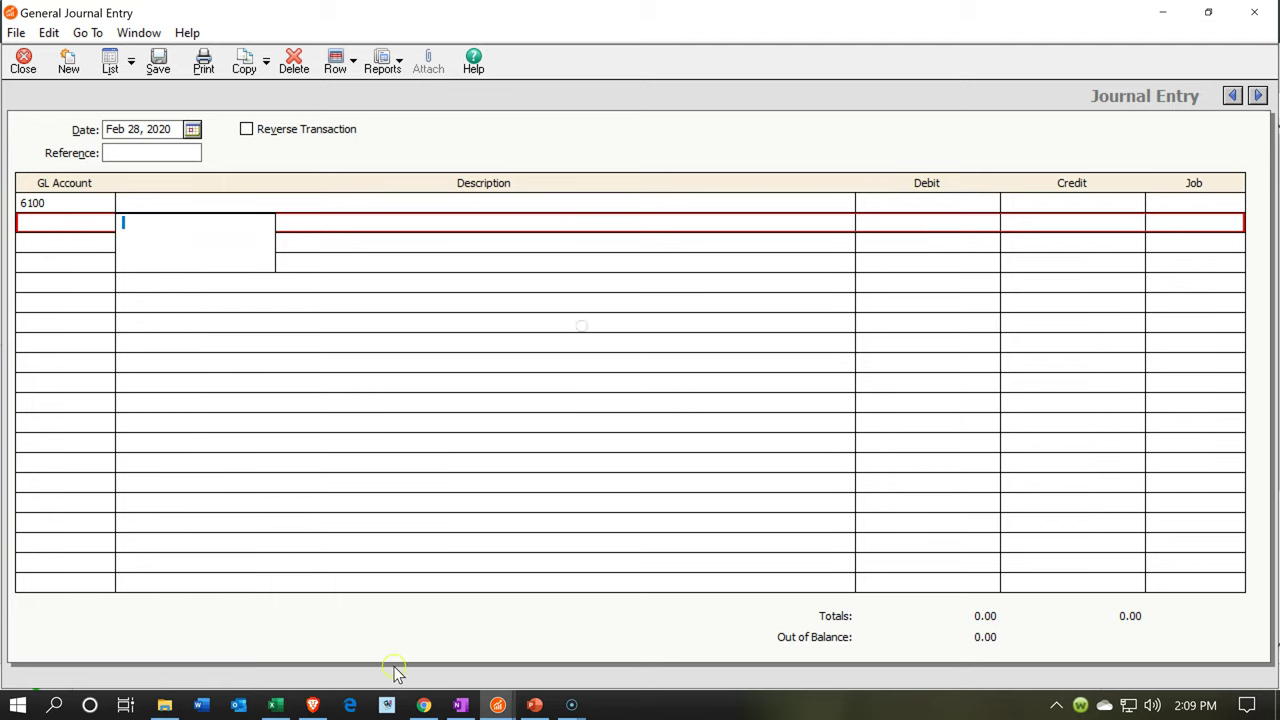
pyautogui.click(275, 704)
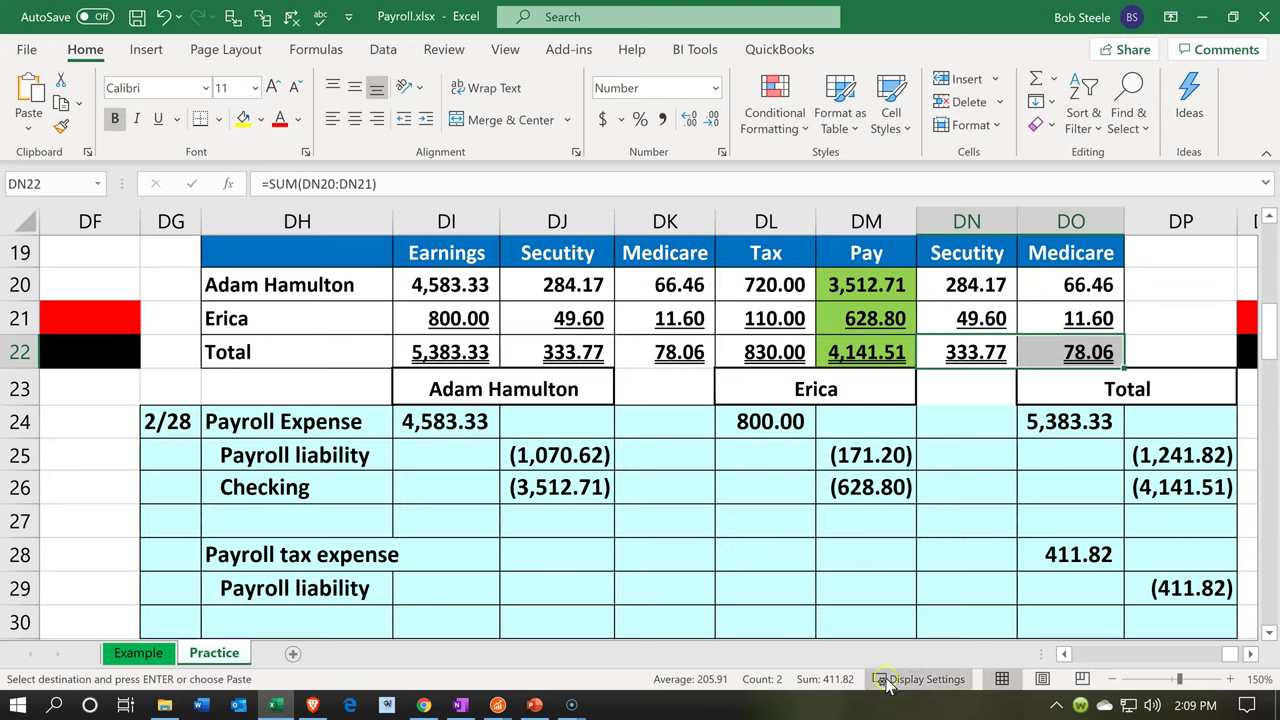
# Step: Enter a 411.82 debit on line one of the journal entry
pyautogui.click(1203, 17)
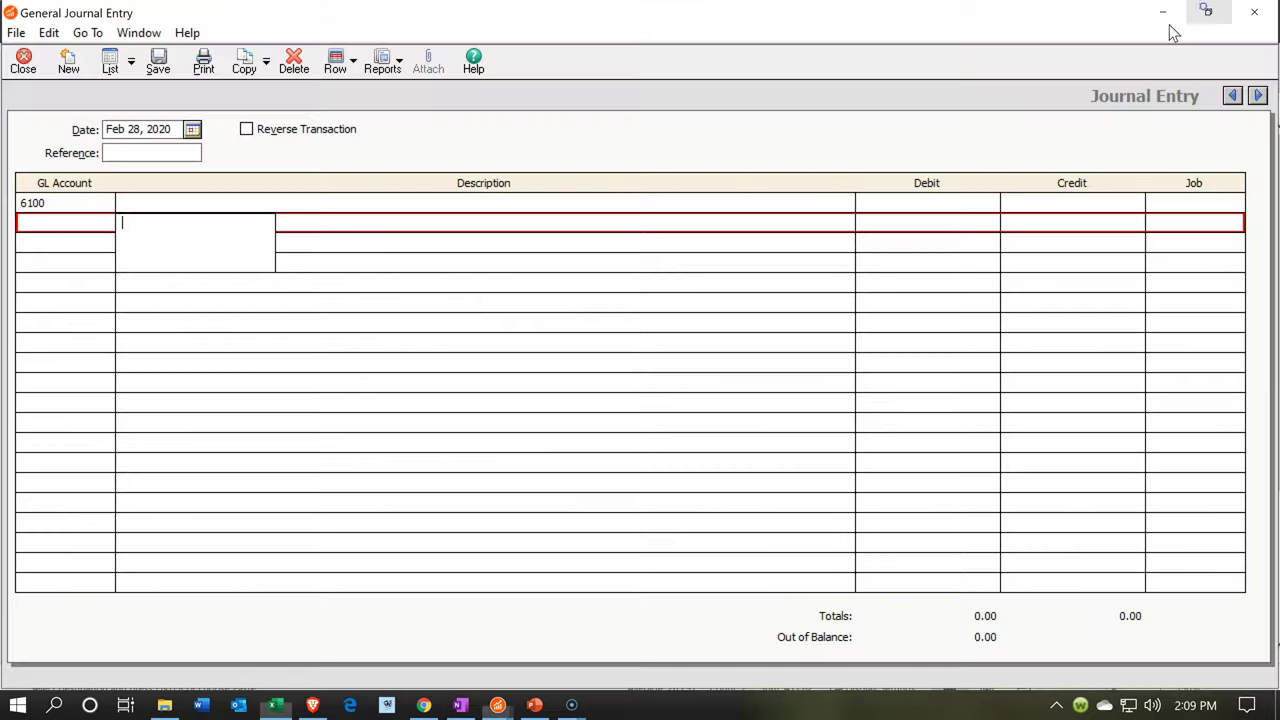
pyautogui.click(913, 202)
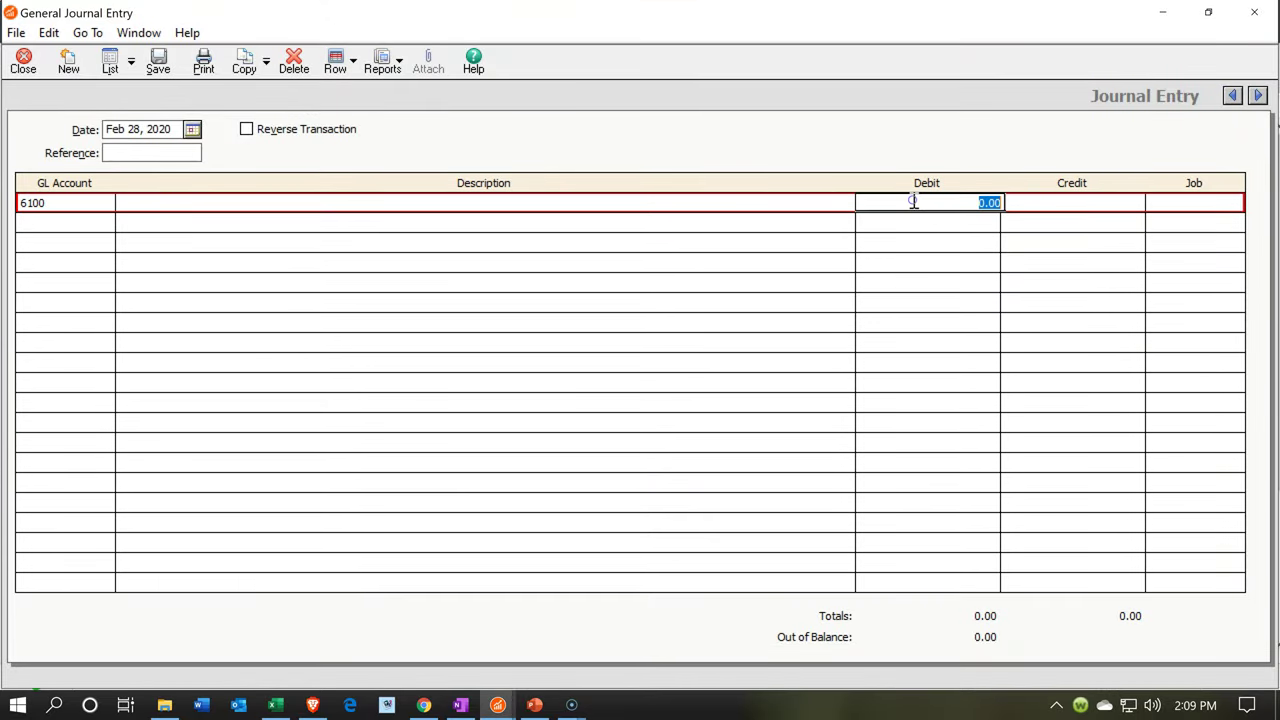
pyautogui.write('411.82')
pyautogui.press('Tab')
pyautogui.press('Tab')
pyautogui.press('Tab')
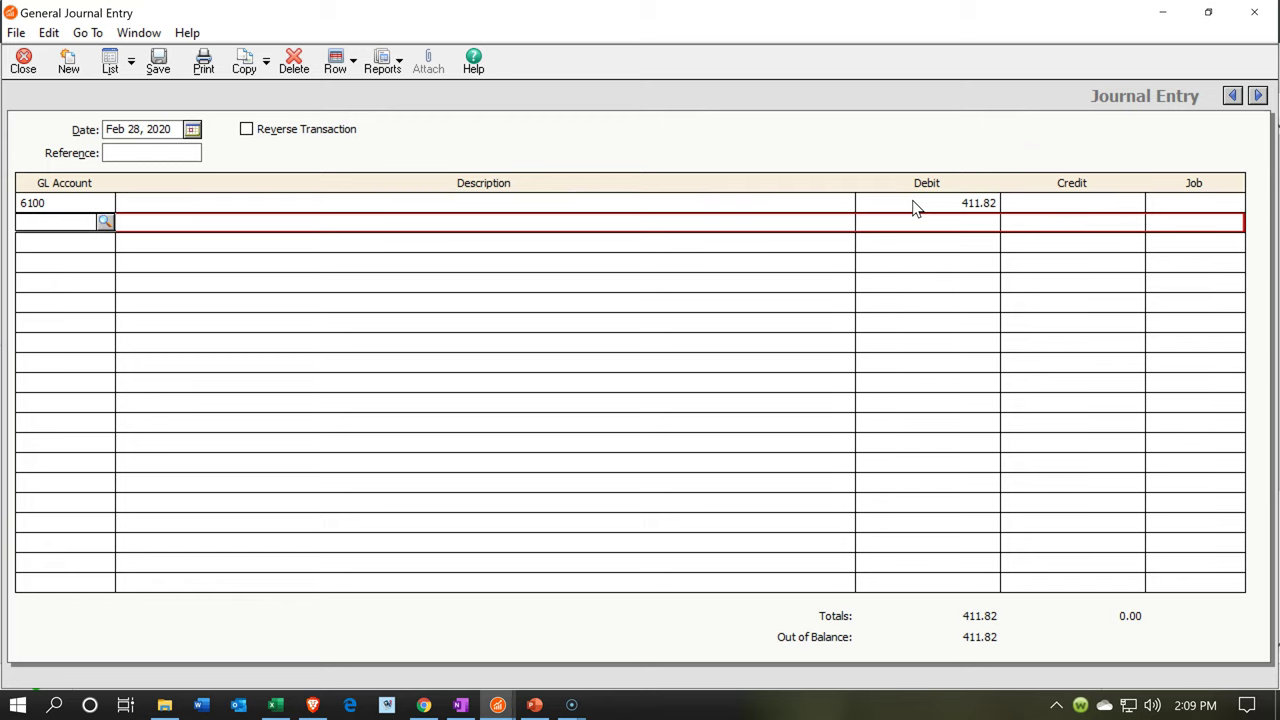
# Step: Credit 411.82 to 2330 Federal Payroll Taxes Payable on line two, save, and close
pyautogui.click(100, 225)
pyautogui.click(104, 222)
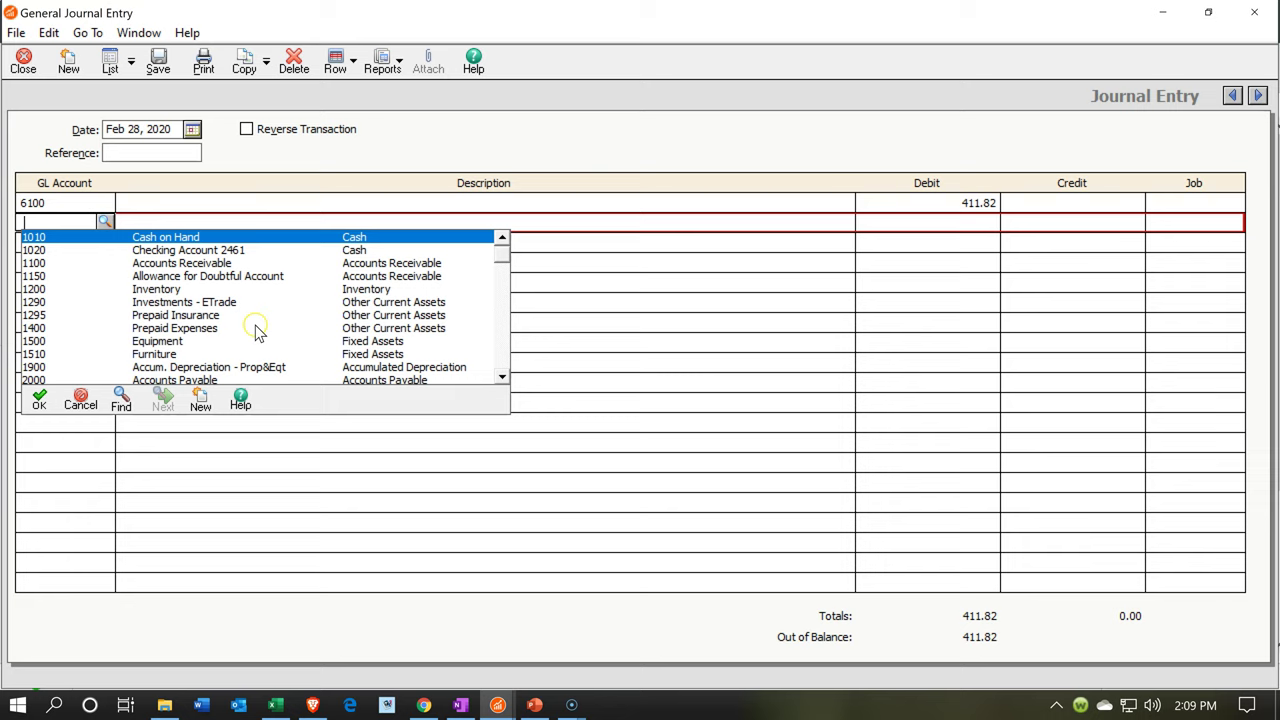
pyautogui.scroll(-3, 257, 332)
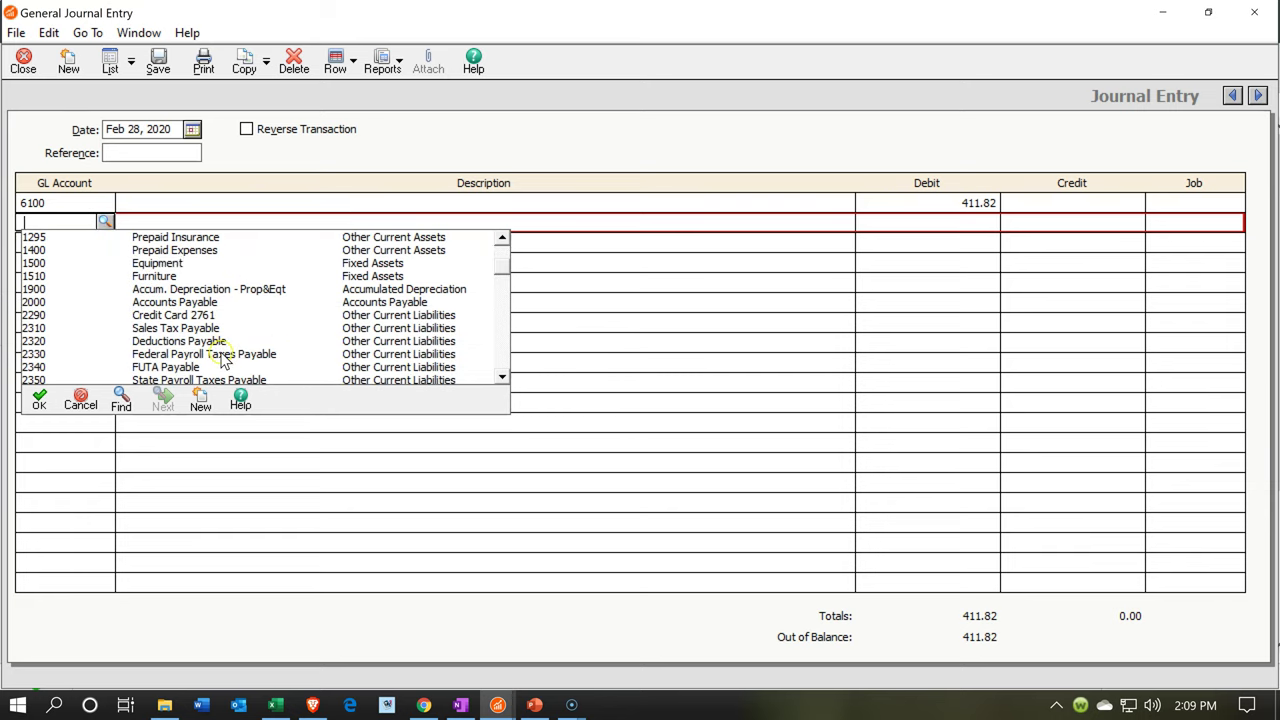
pyautogui.doubleClick(222, 355)
pyautogui.press('Tab')
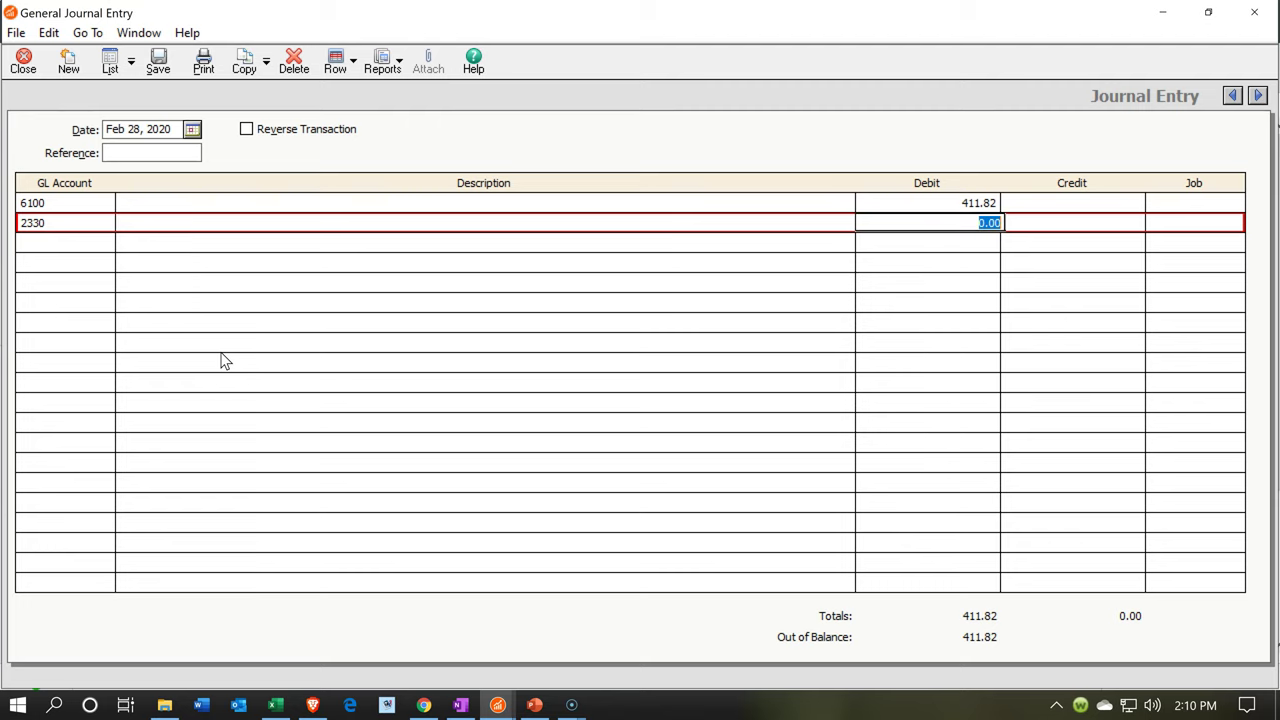
pyautogui.press('Tab')
pyautogui.write('411.82')
pyautogui.press('Tab')
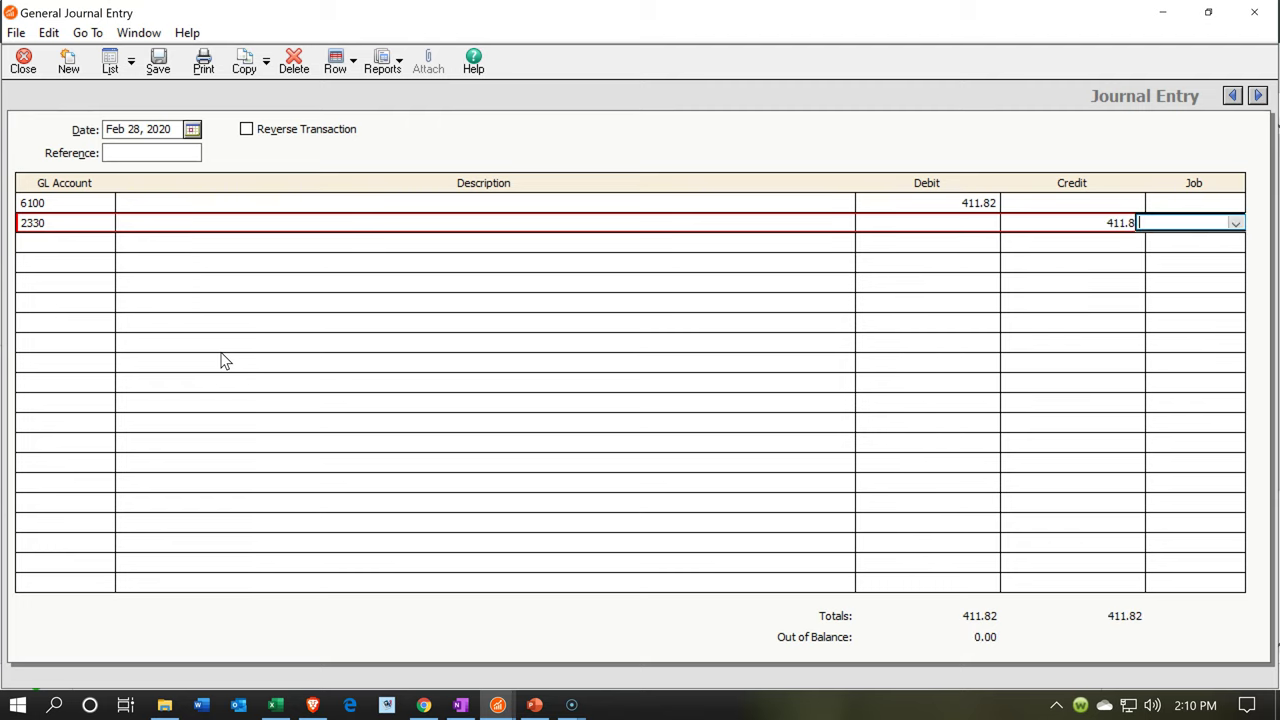
pyautogui.click(162, 66)
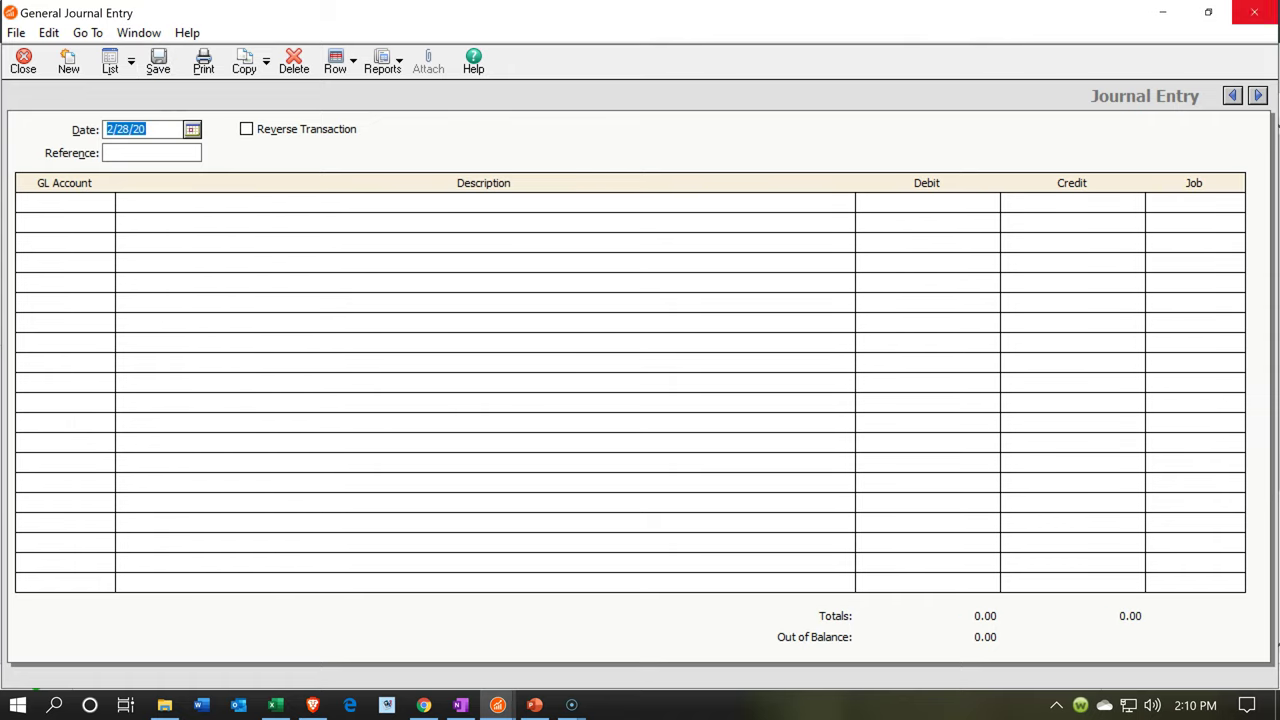
pyautogui.click(1254, 12)
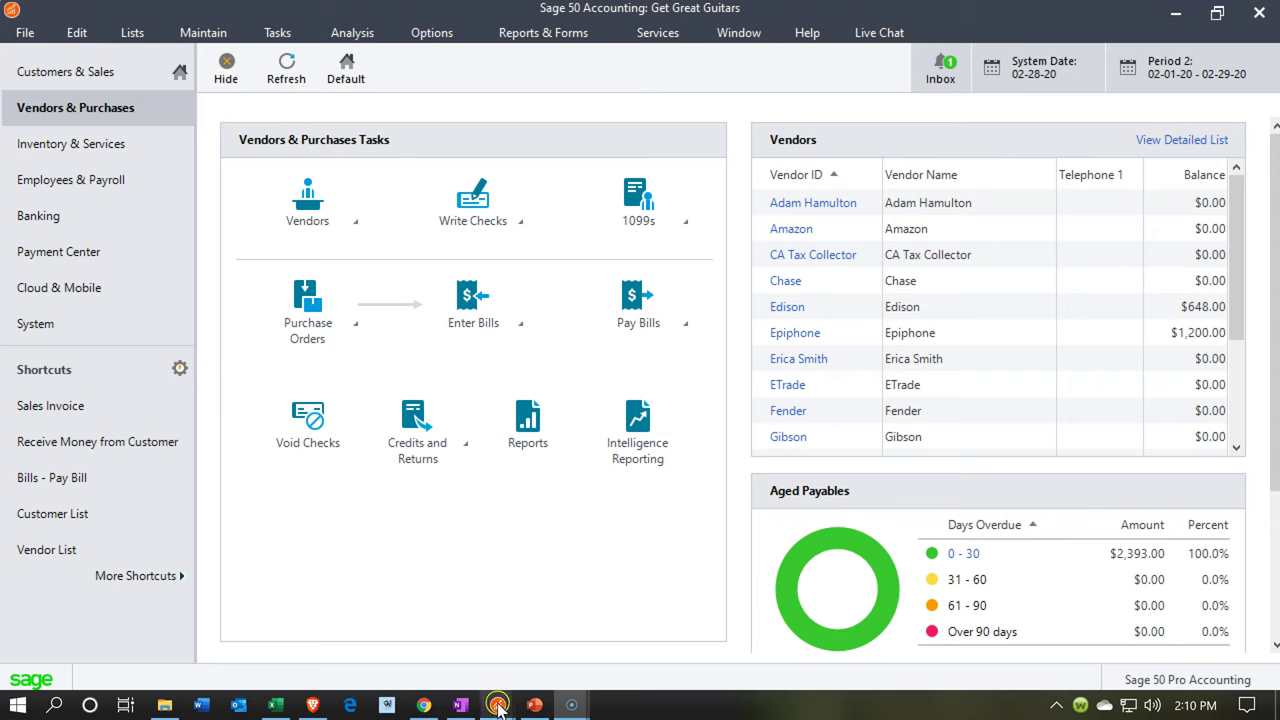
# Step: Drill into Federal Payroll Taxes Payable (1,653.64) and verify the 411.82 general journal credit
pyautogui.moveTo(498, 706)
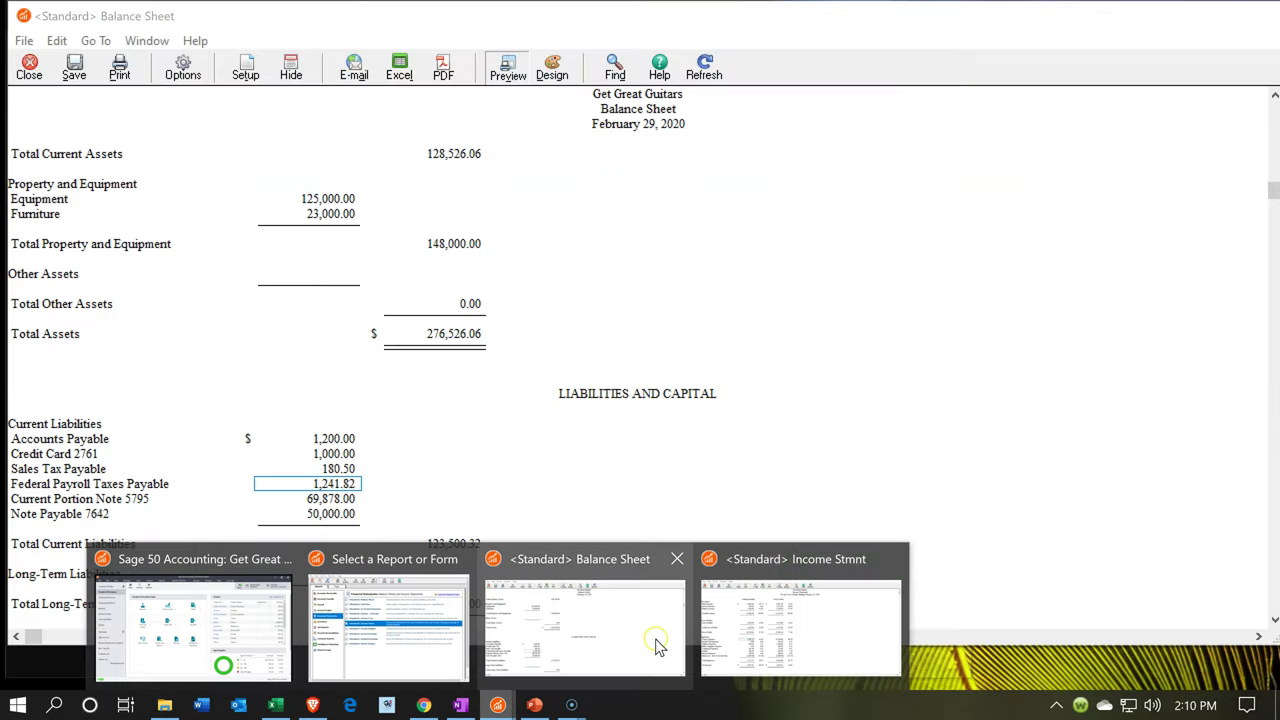
pyautogui.click(658, 642)
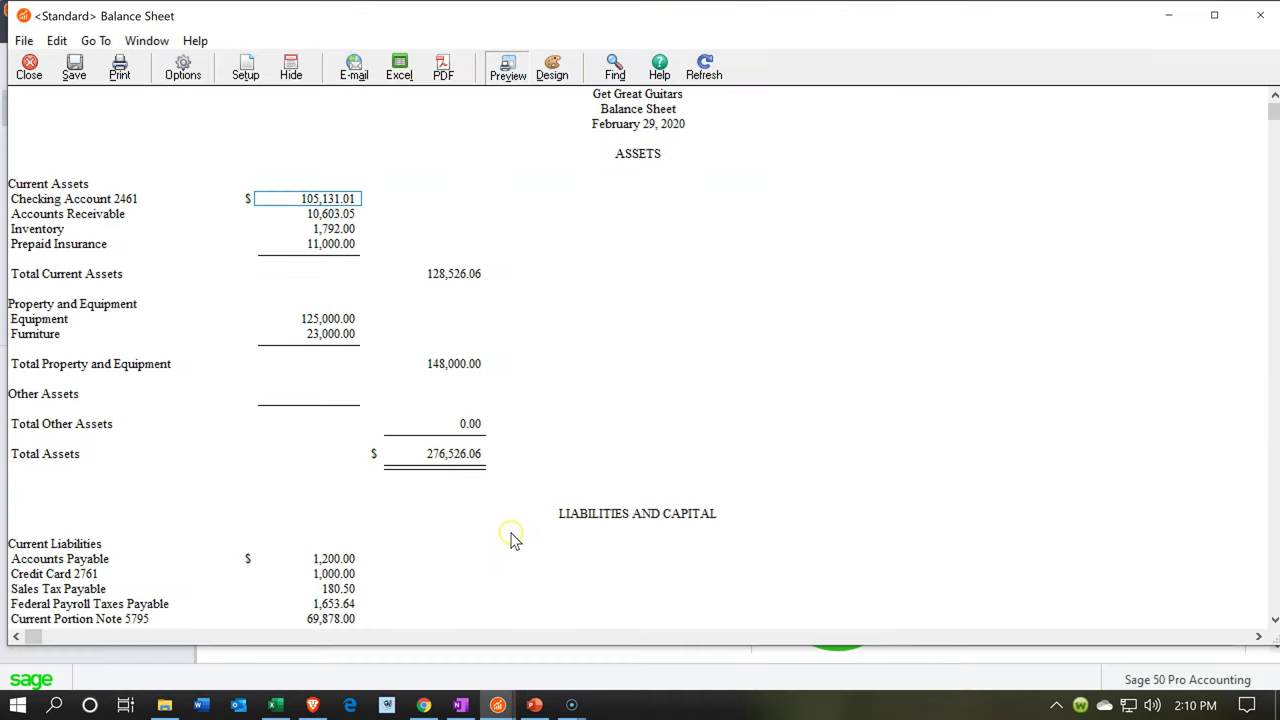
pyautogui.scroll(-2, 505, 537)
pyautogui.click(328, 544)
pyautogui.doubleClick(330, 548)
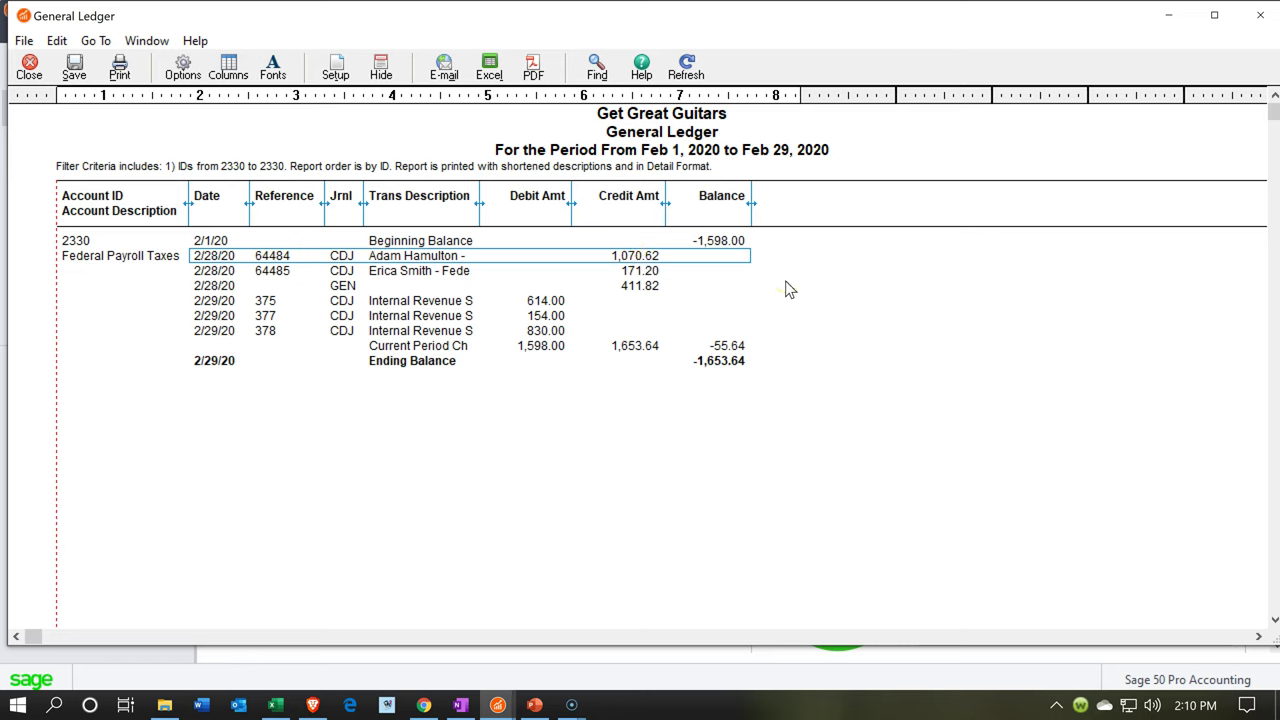
pyautogui.scroll(-1, 789, 289)
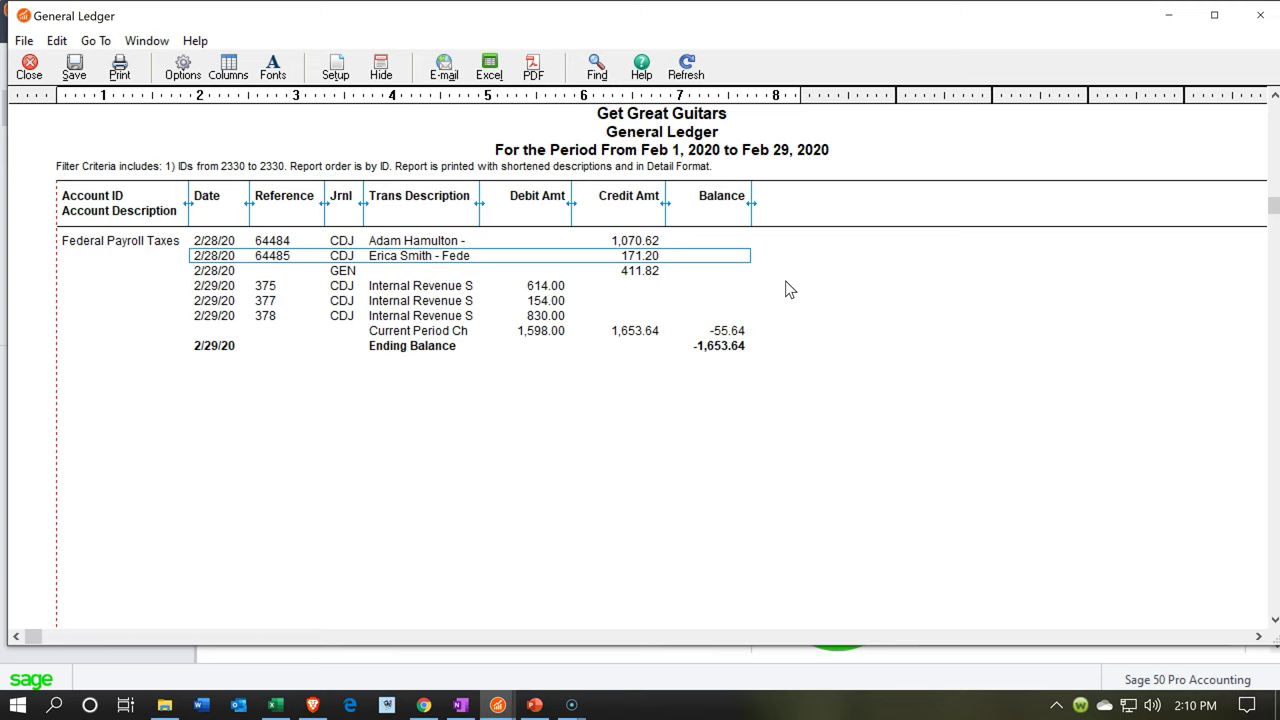
pyautogui.click(648, 272)
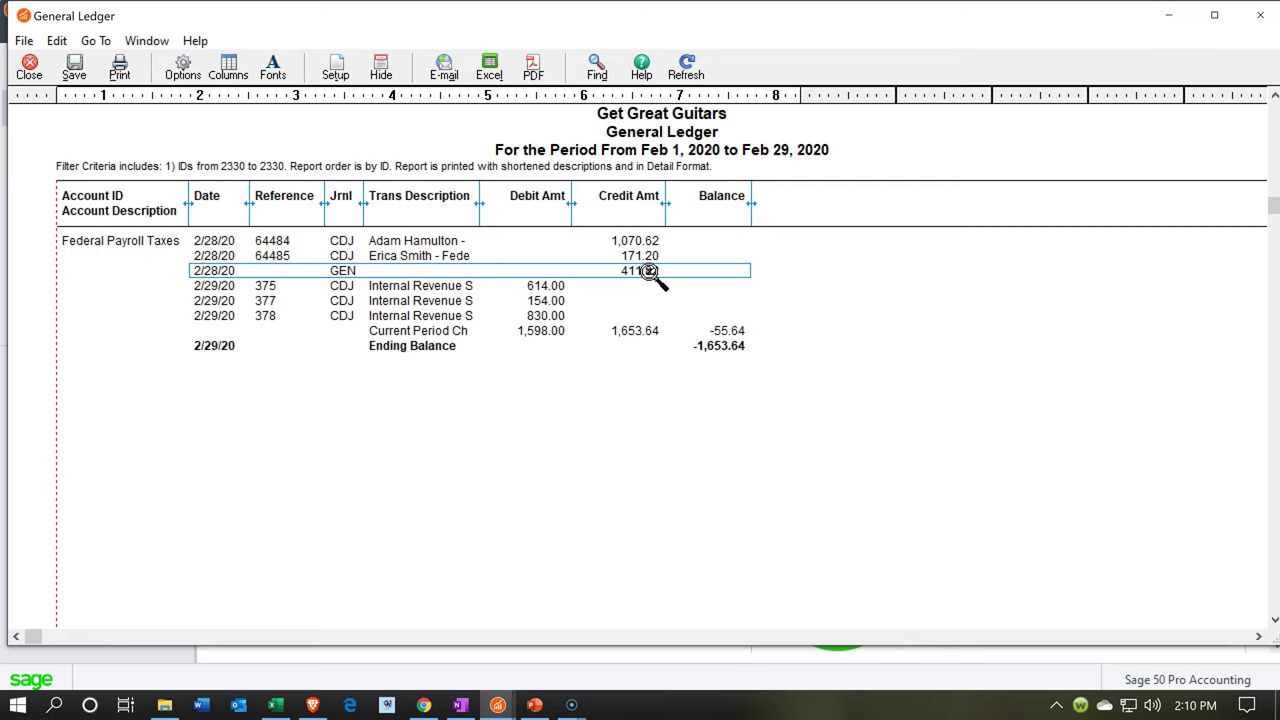
pyautogui.click(1259, 16)
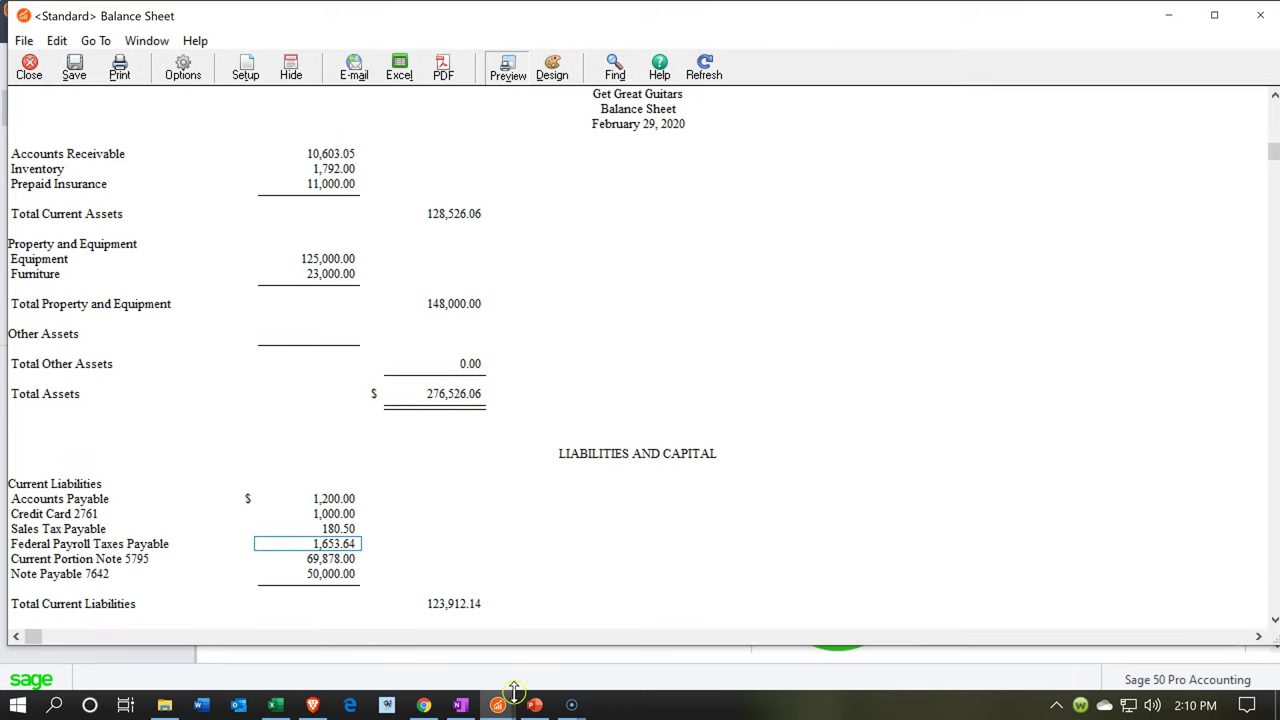
# Step: Return to the Income Statement and compare Payroll Tax Expense 411.82 with Wages Expense 5,383.33
pyautogui.moveTo(497, 706)
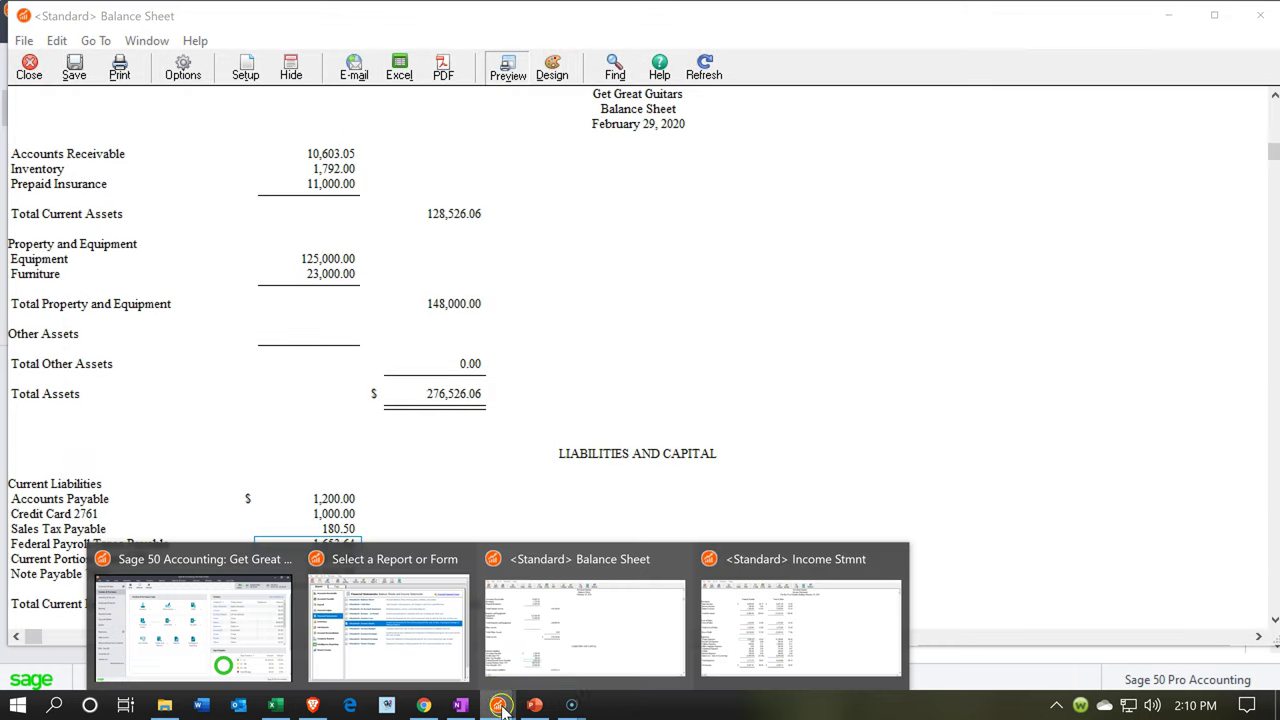
pyautogui.click(800, 613)
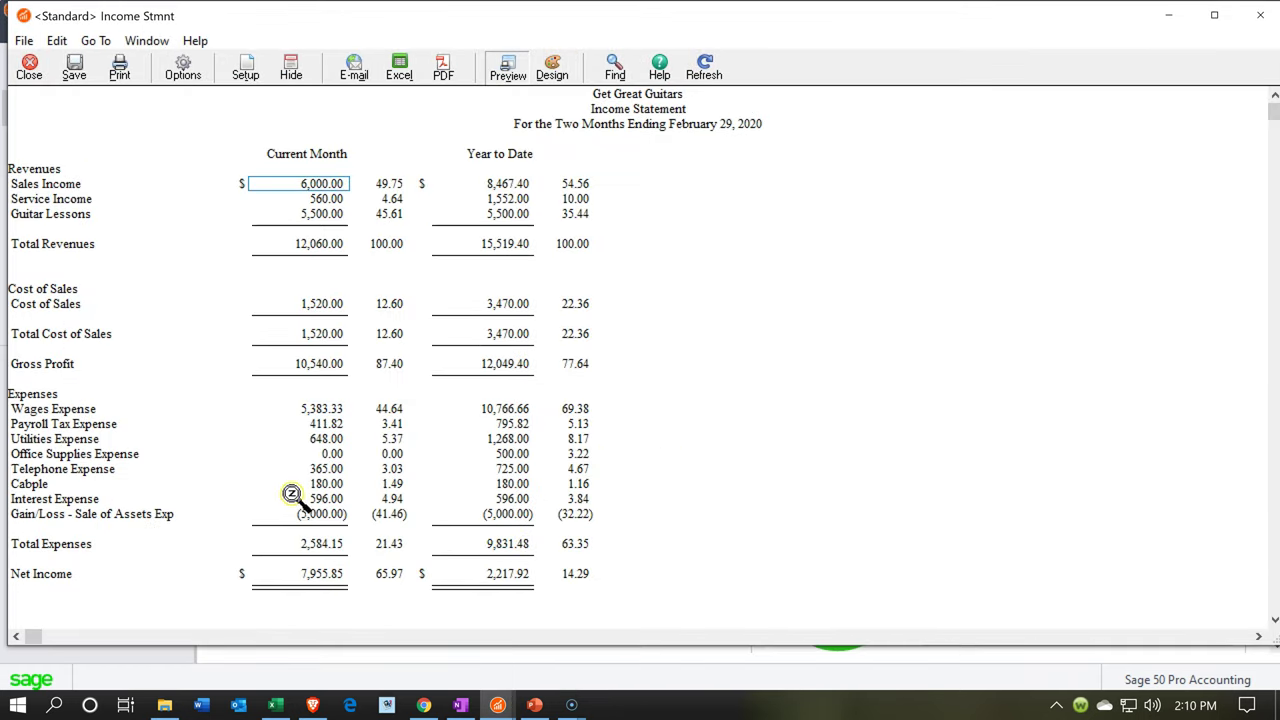
pyautogui.click(326, 424)
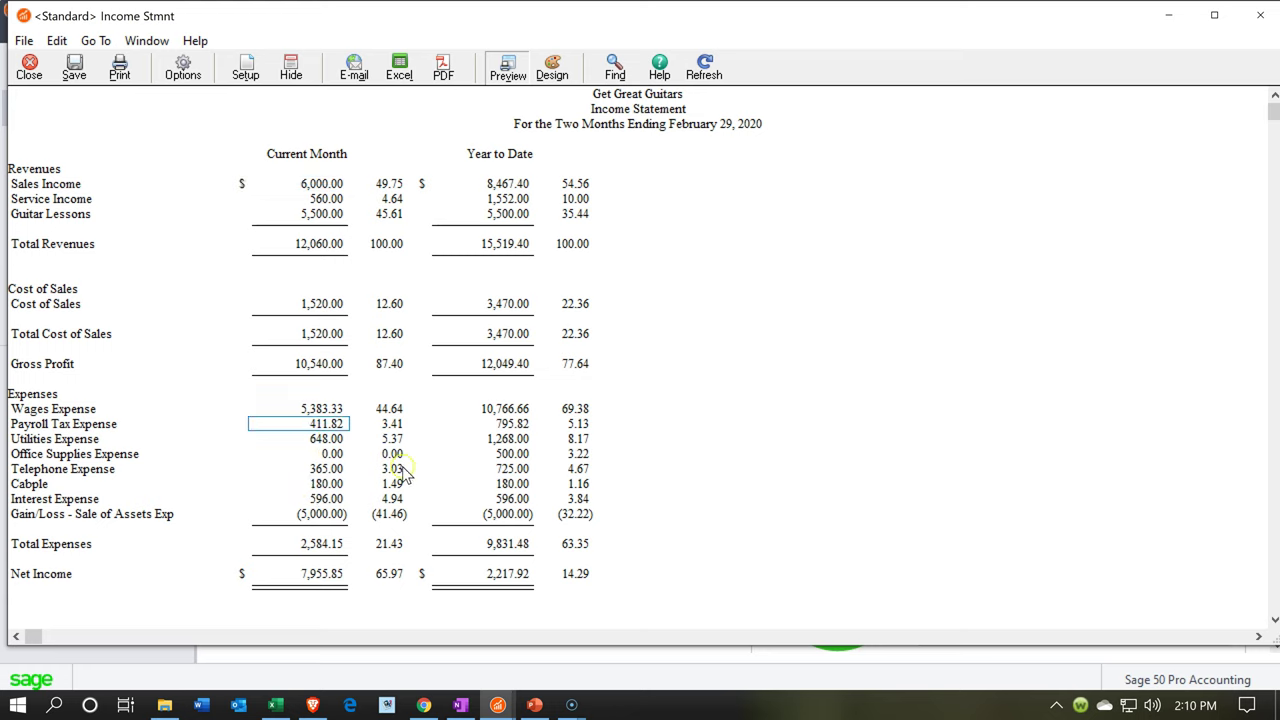
pyautogui.click(330, 411)
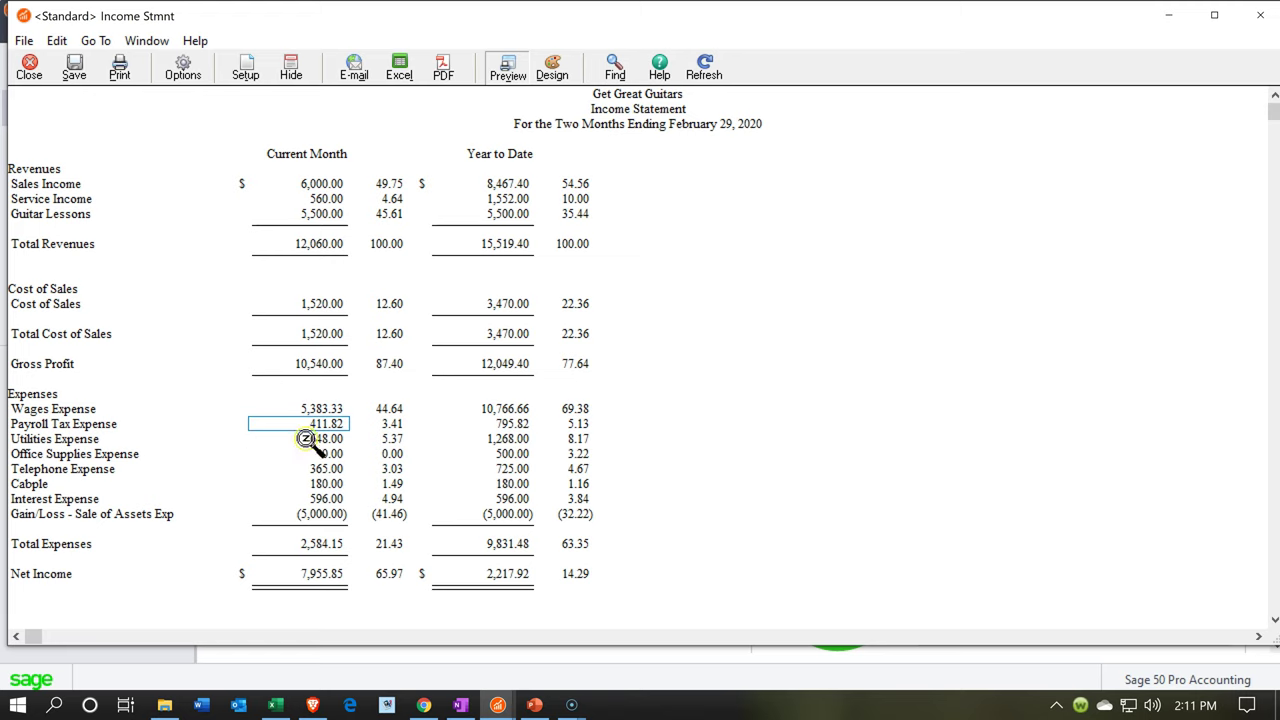
pyautogui.click(278, 408)
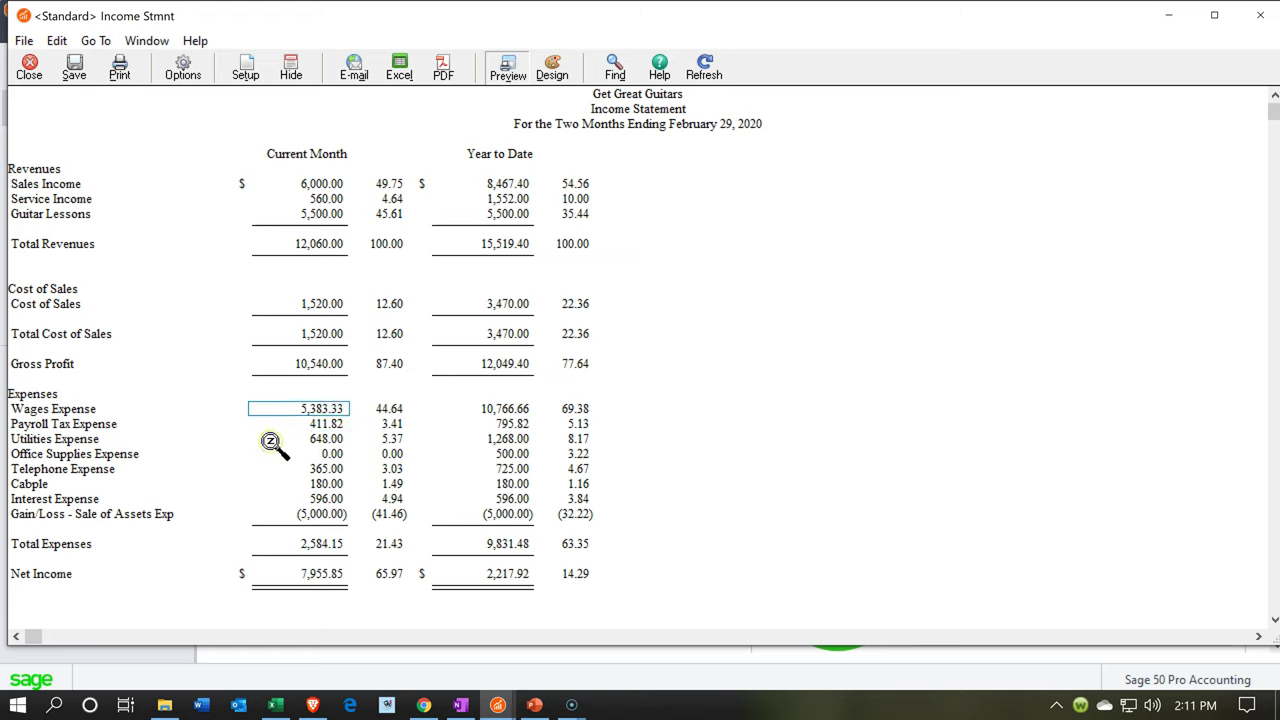